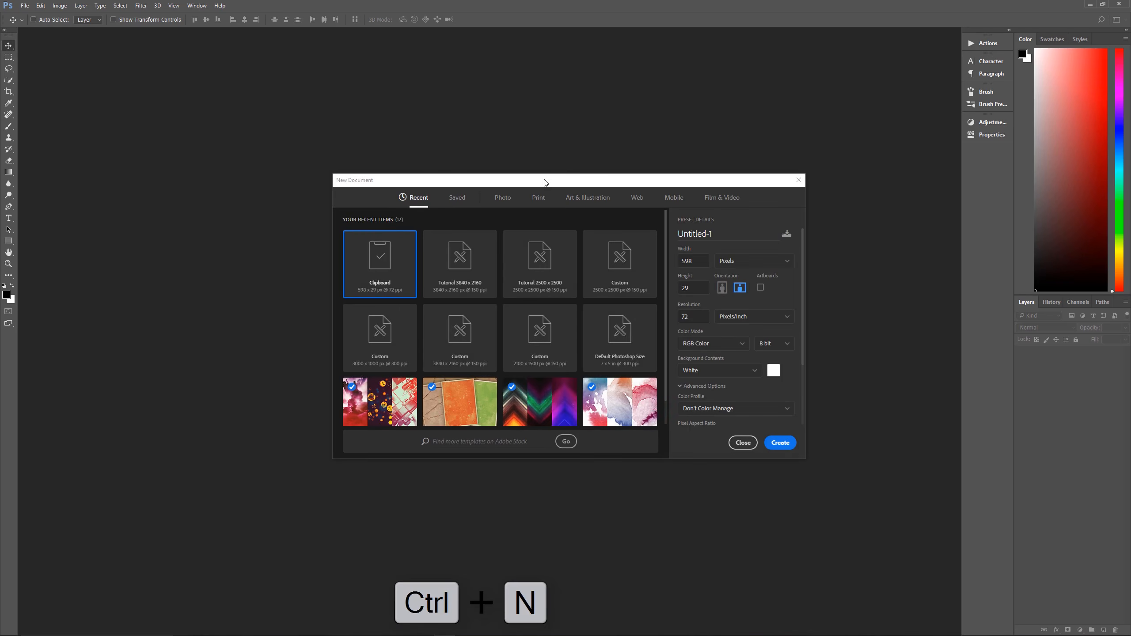
Create a new document named "Asphalt Texutre" from the Tutorial 3840 x 2160 preset at 150 pixels/inch
{"action": "left_click", "coordinate": [470, 246]}
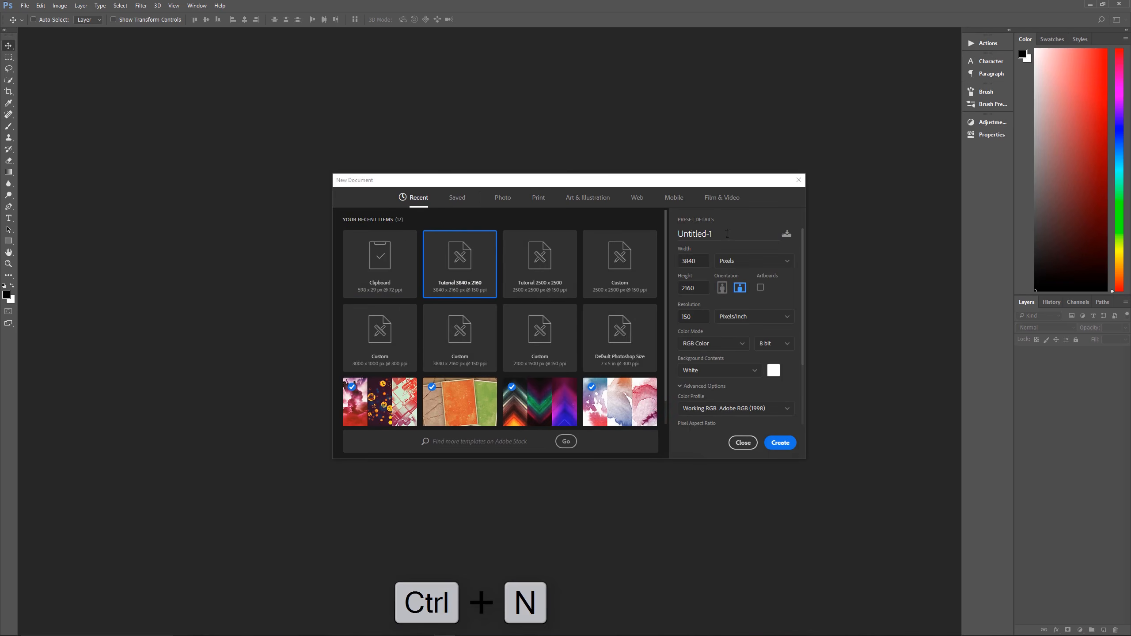
{"action": "left_click", "coordinate": [743, 240]}
{"action": "type", "text": "A"}
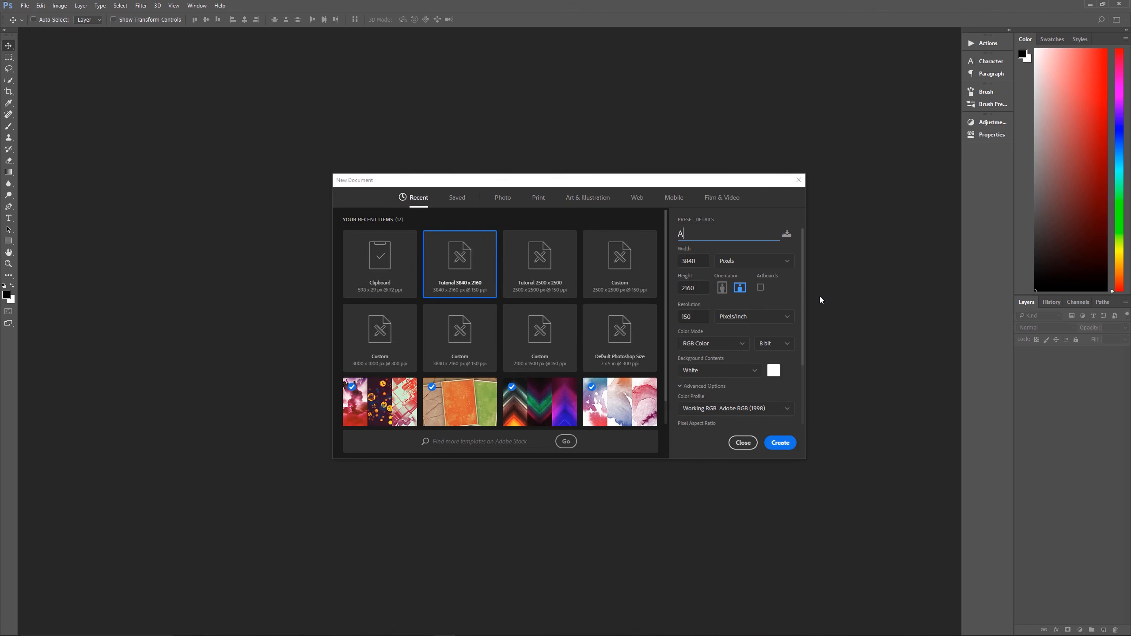
{"action": "type", "text": "sphalt Texutre"}
{"action": "scroll", "coordinate": [752, 379], "scroll_direction": "down", "scroll_amount": 2}
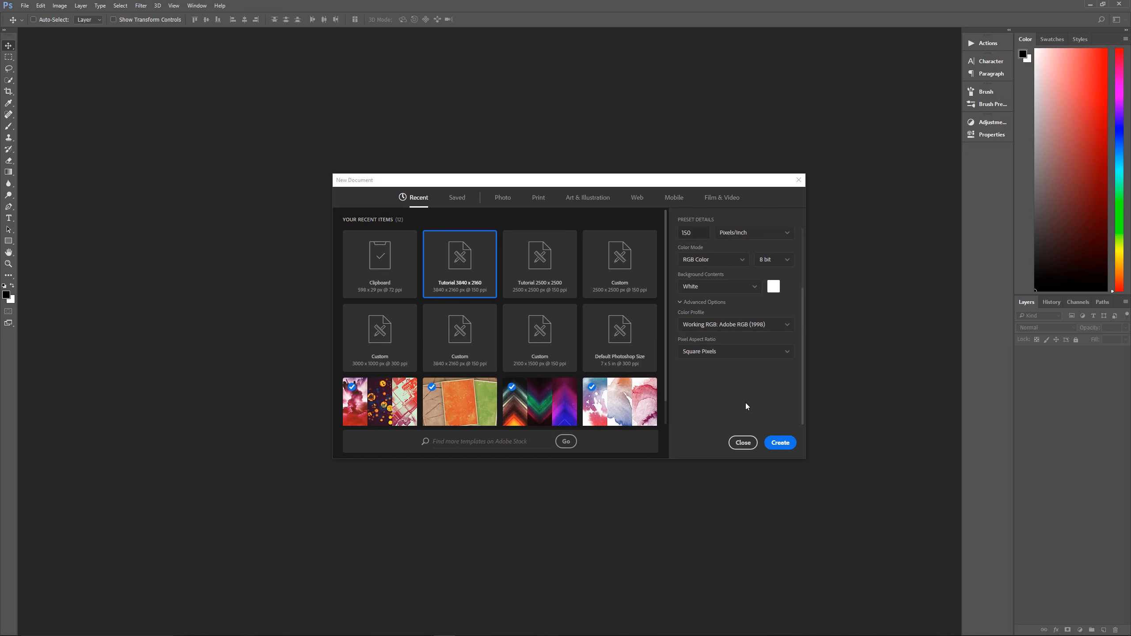
{"action": "left_click", "coordinate": [781, 442]}
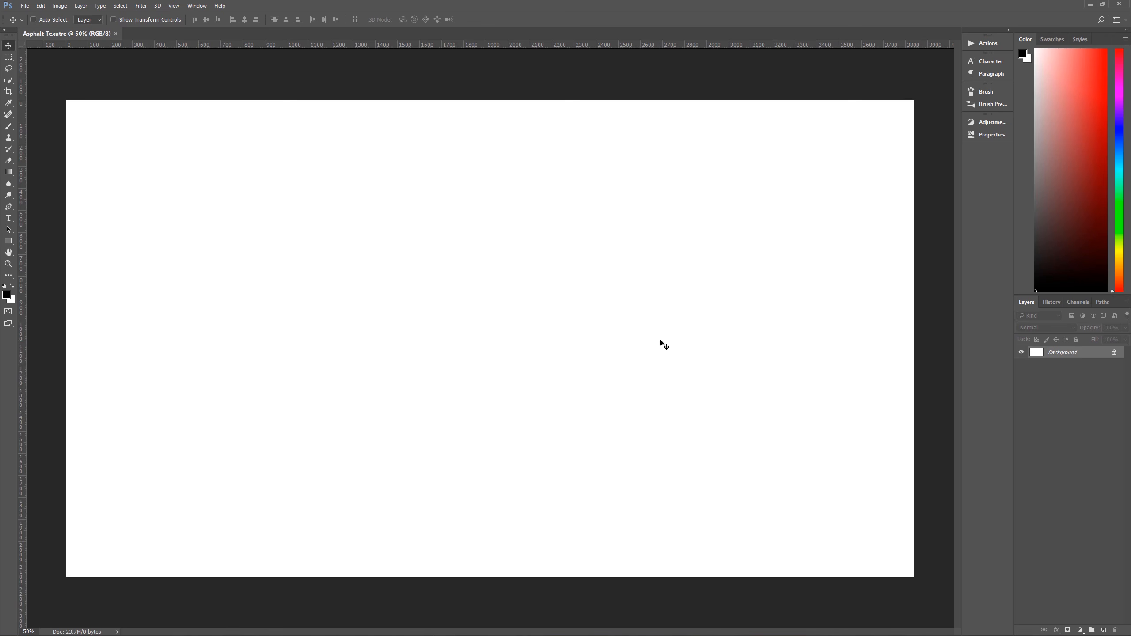
Set the foreground color to d4d4d4 and the background color to 131313
{"action": "left_click", "coordinate": [6, 294]}
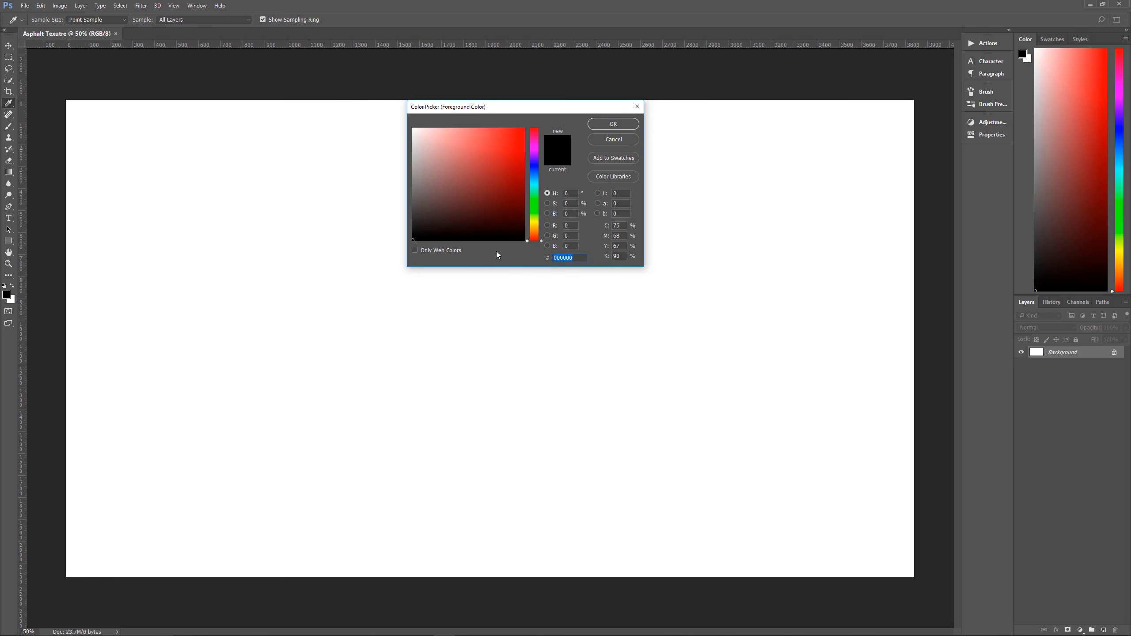
{"action": "type", "text": "d4d4d4"}
{"action": "left_click", "coordinate": [614, 123]}
{"action": "key", "text": "v"}
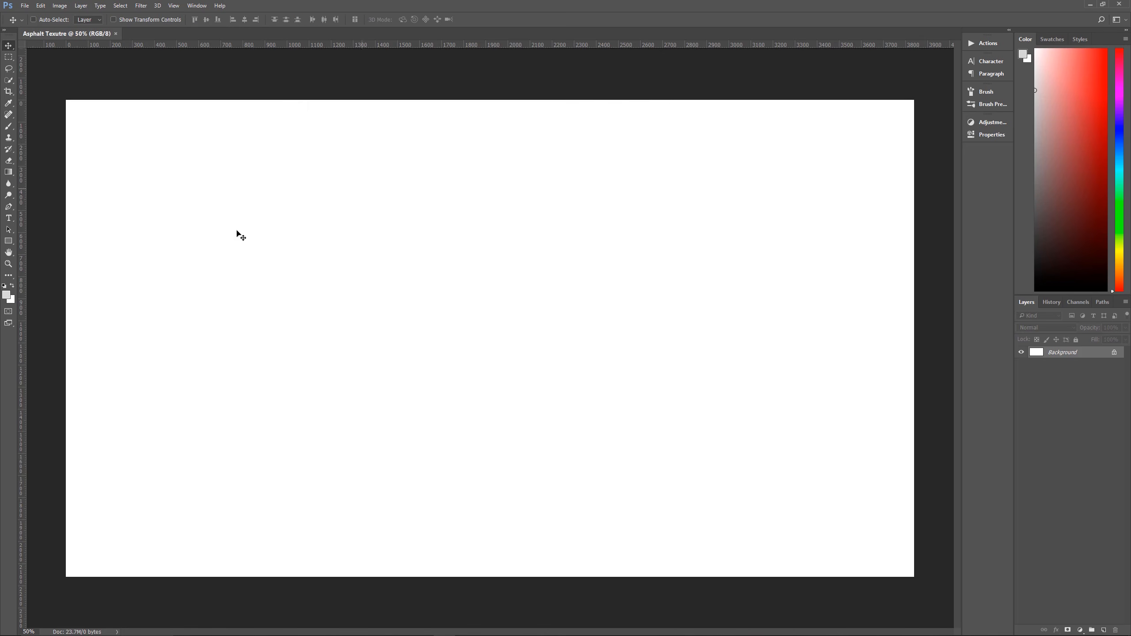
{"action": "left_click", "coordinate": [14, 301]}
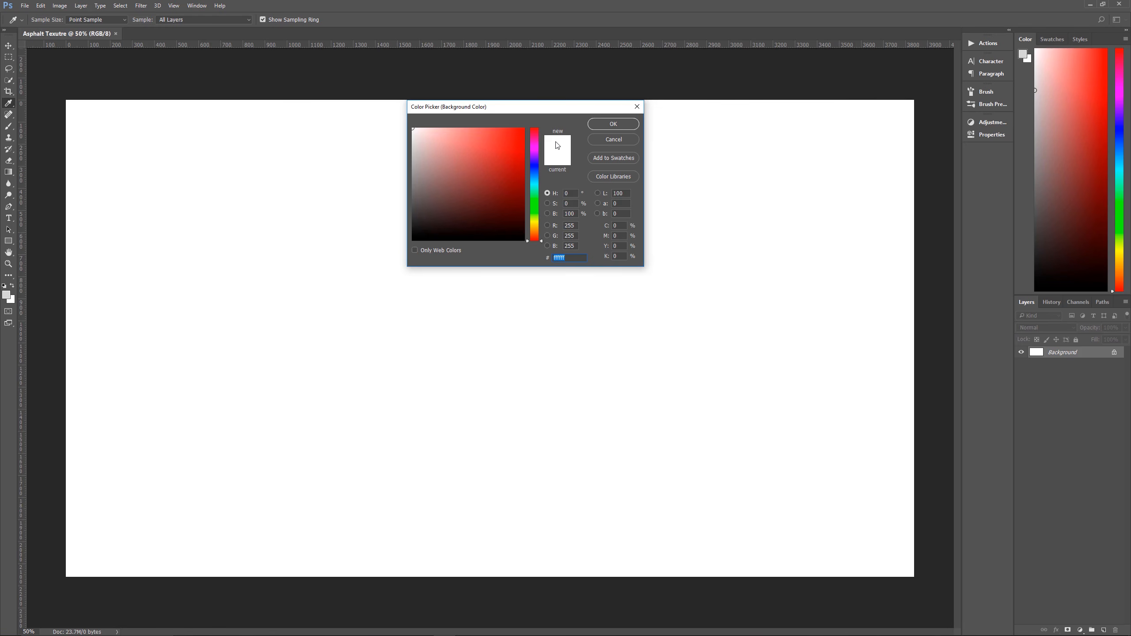
{"action": "type", "text": "131313"}
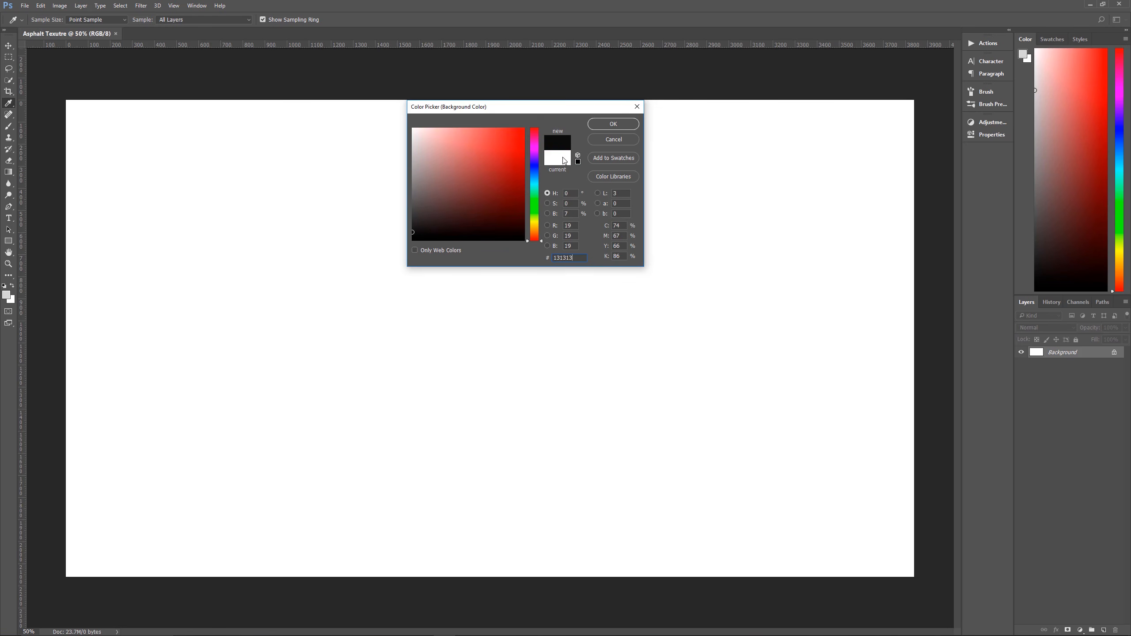
{"action": "left_click", "coordinate": [610, 128]}
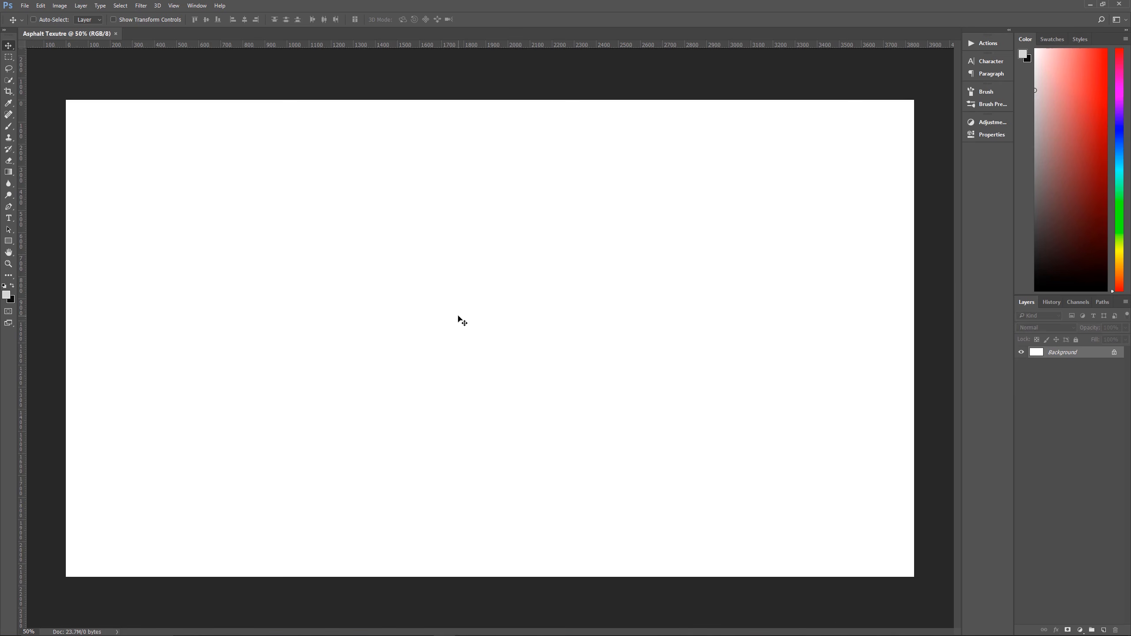
Convert the Background into a regular layer named "Base 5"
{"action": "double_click", "coordinate": [1068, 357]}
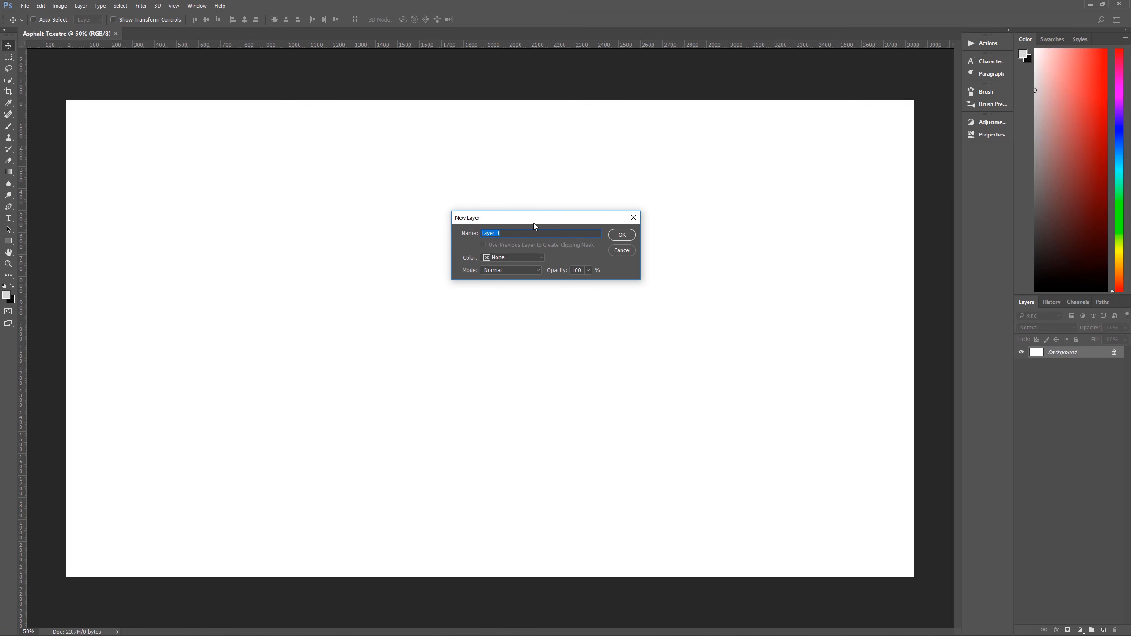
{"action": "type", "text": "Base 5"}
{"action": "left_click", "coordinate": [628, 236]}
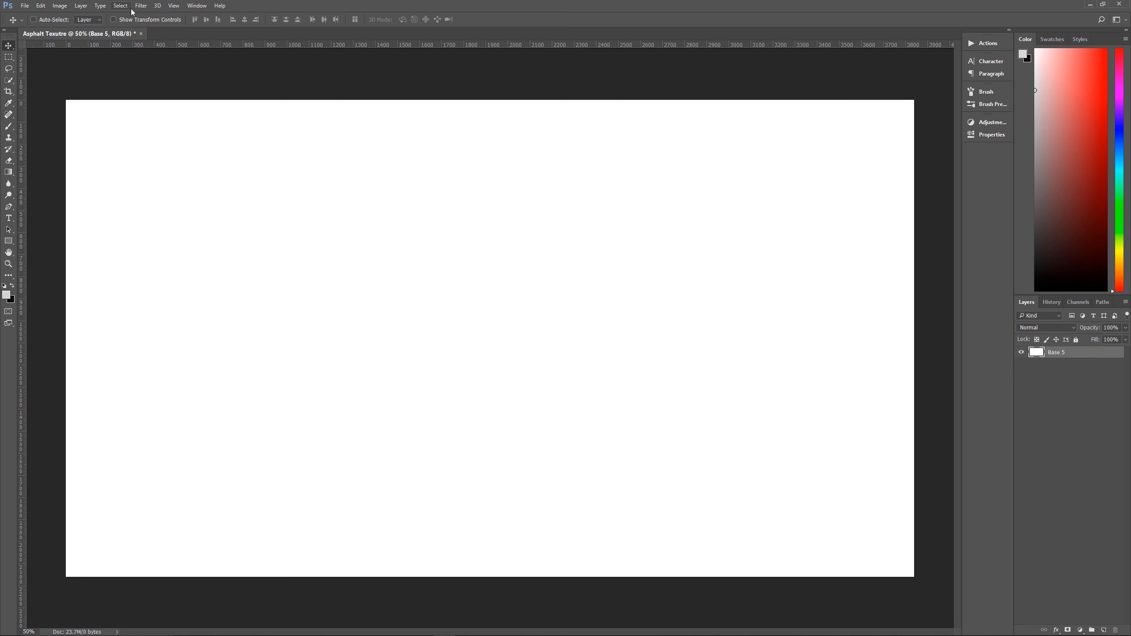
Render Clouds on the Base 5 layer and apply Difference Clouds over them once
{"action": "left_click", "coordinate": [145, 7]}
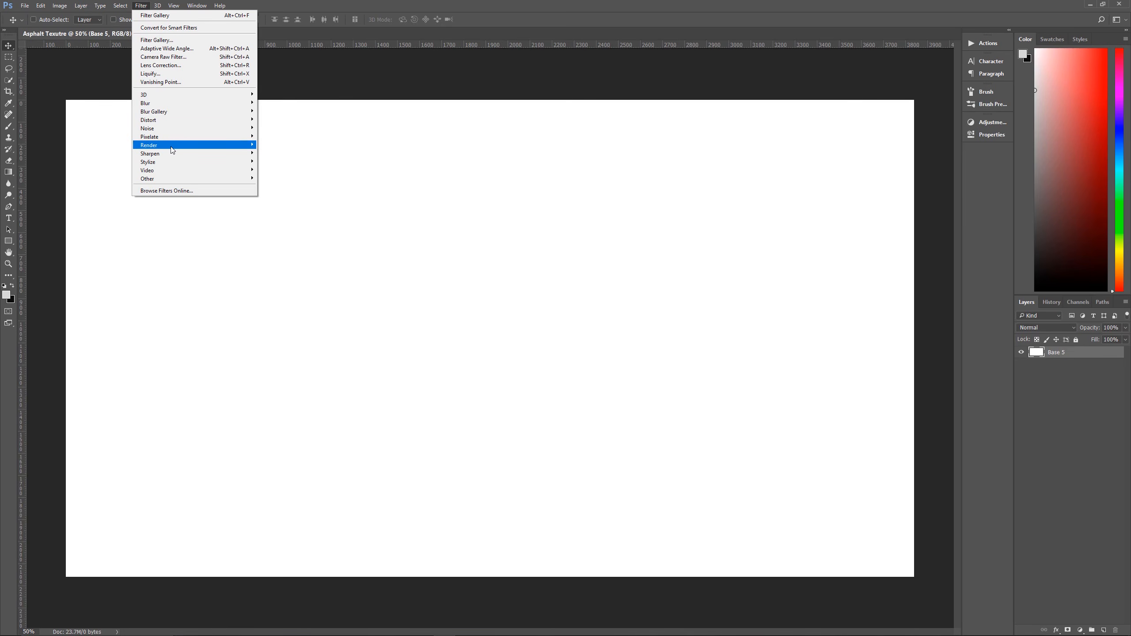
{"action": "mouse_move", "coordinate": [172, 150]}
{"action": "left_click", "coordinate": [267, 174]}
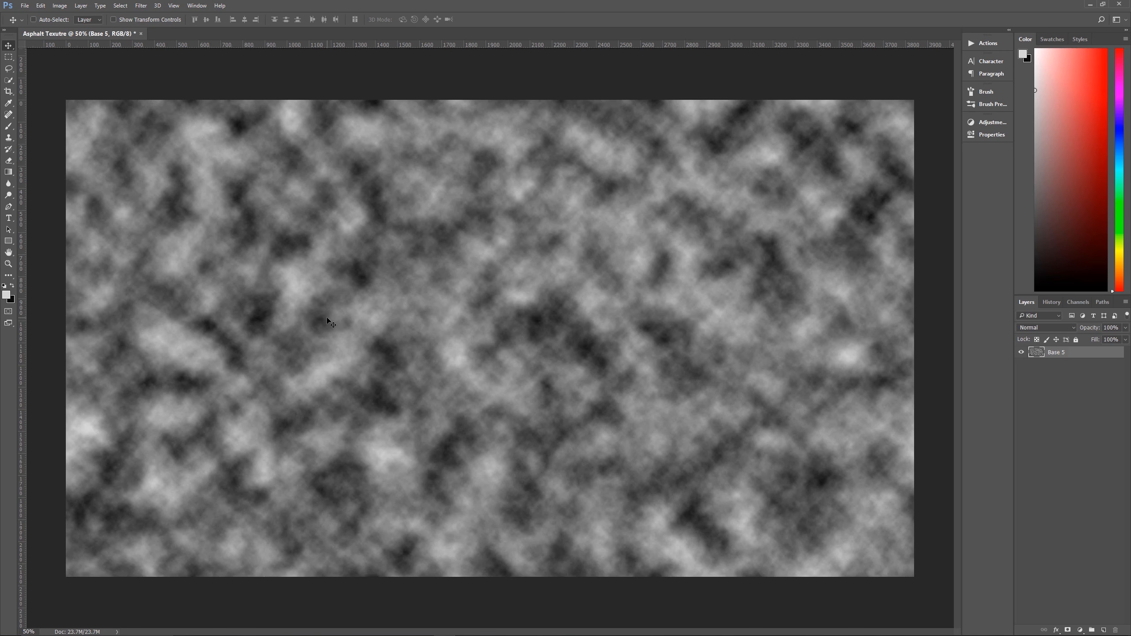
{"action": "left_click", "coordinate": [142, 6]}
{"action": "mouse_move", "coordinate": [235, 145]}
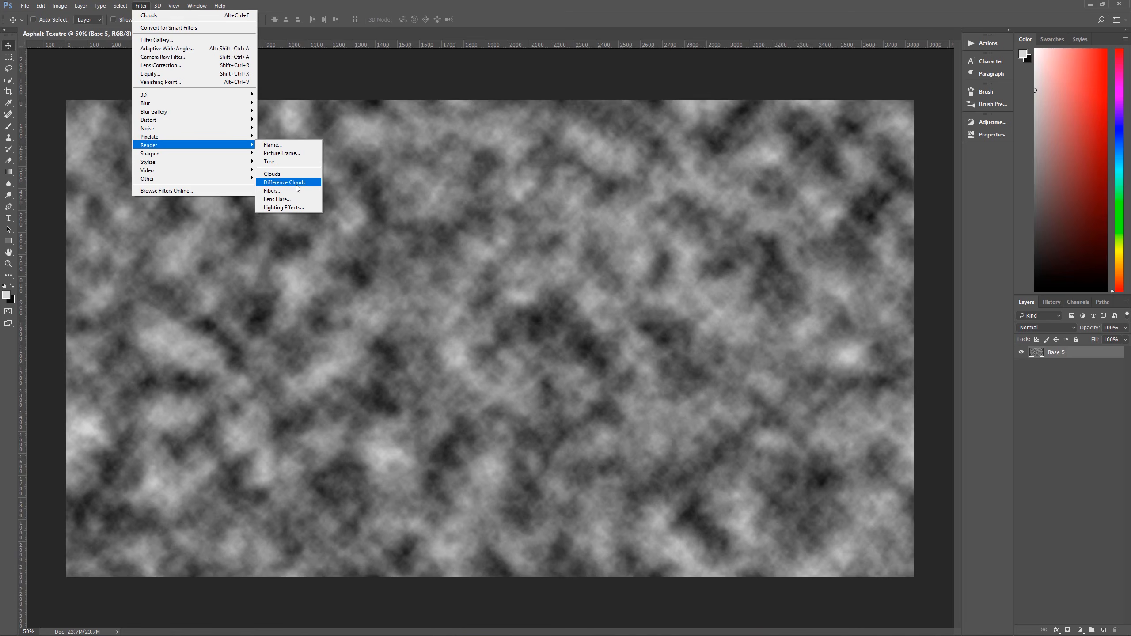
{"action": "left_click", "coordinate": [298, 182]}
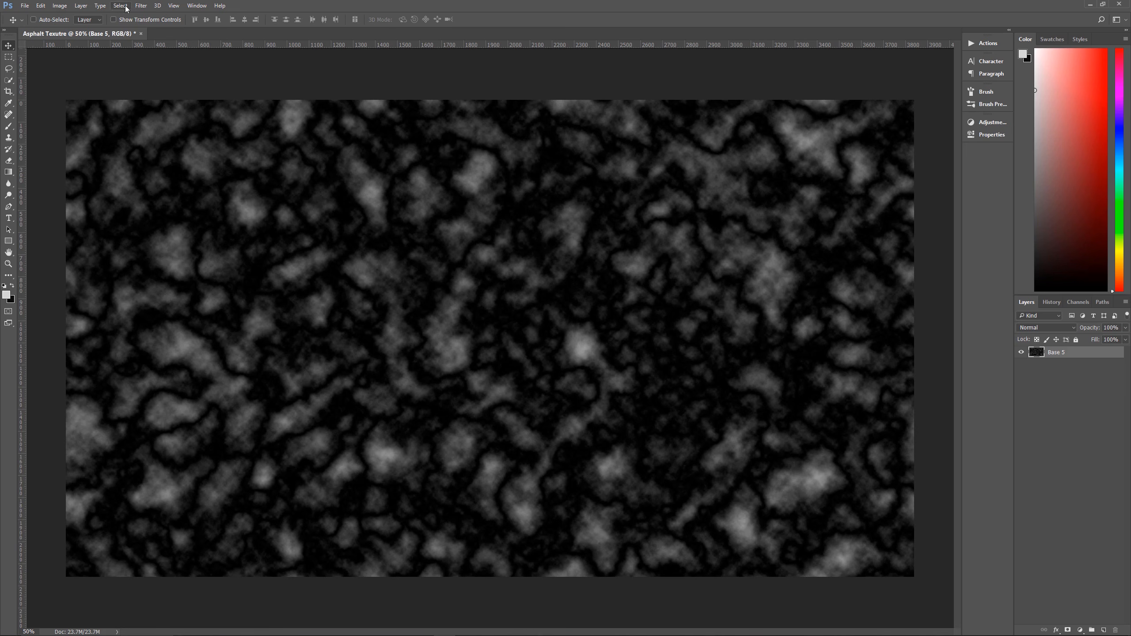
Reapply the Difference Clouds filter to the Base 5 layer four more times
{"action": "left_click", "coordinate": [142, 6]}
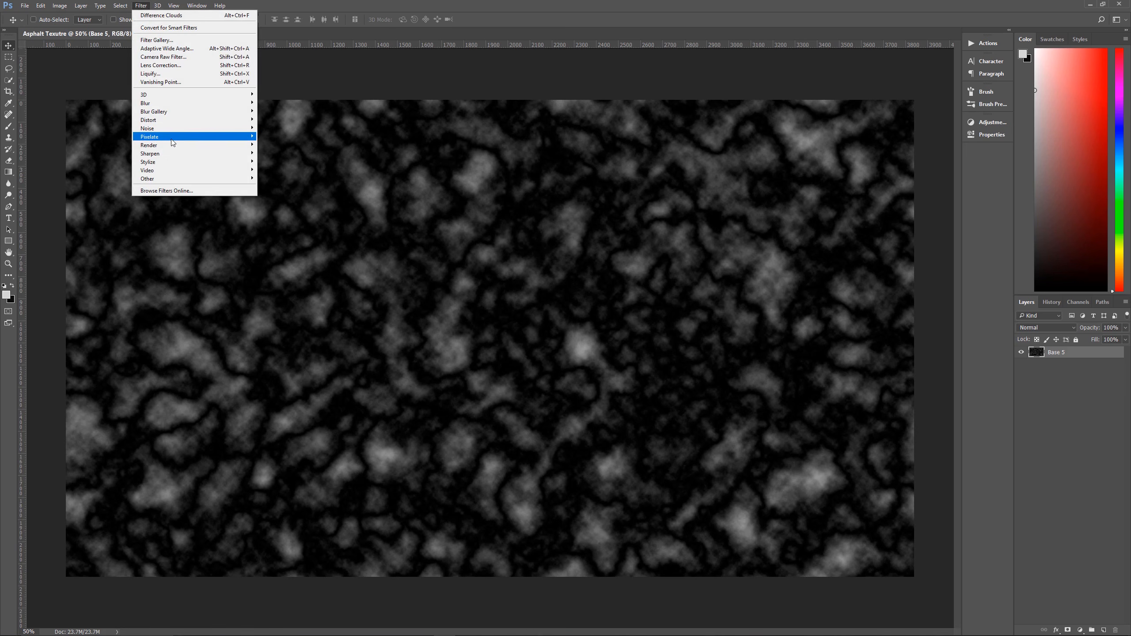
{"action": "mouse_move", "coordinate": [172, 145]}
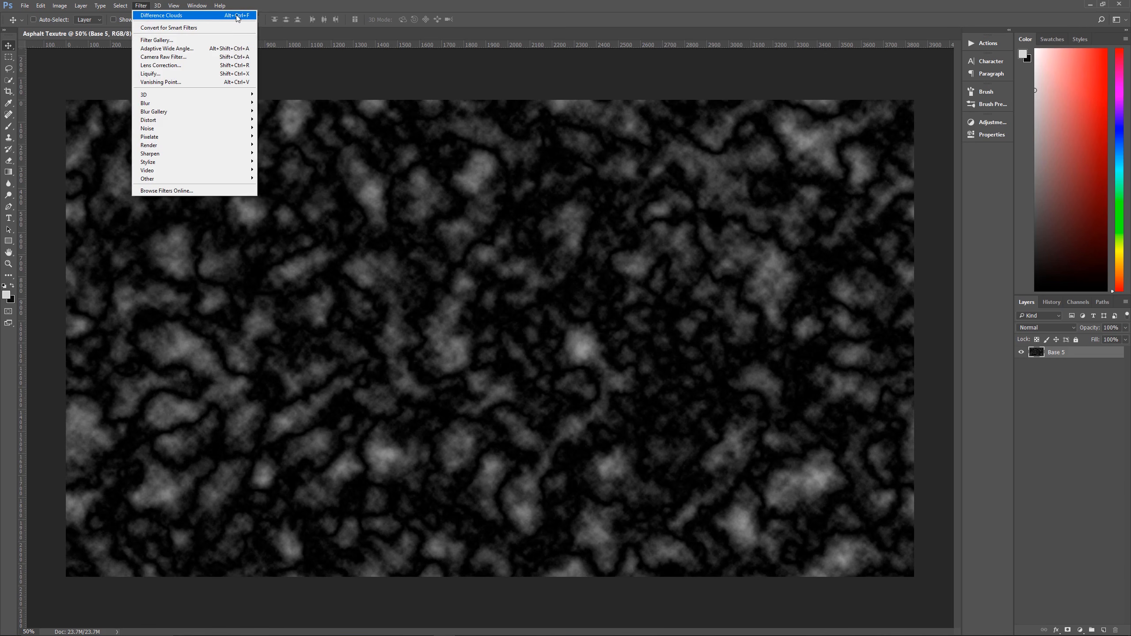
{"action": "left_click", "coordinate": [307, 5]}
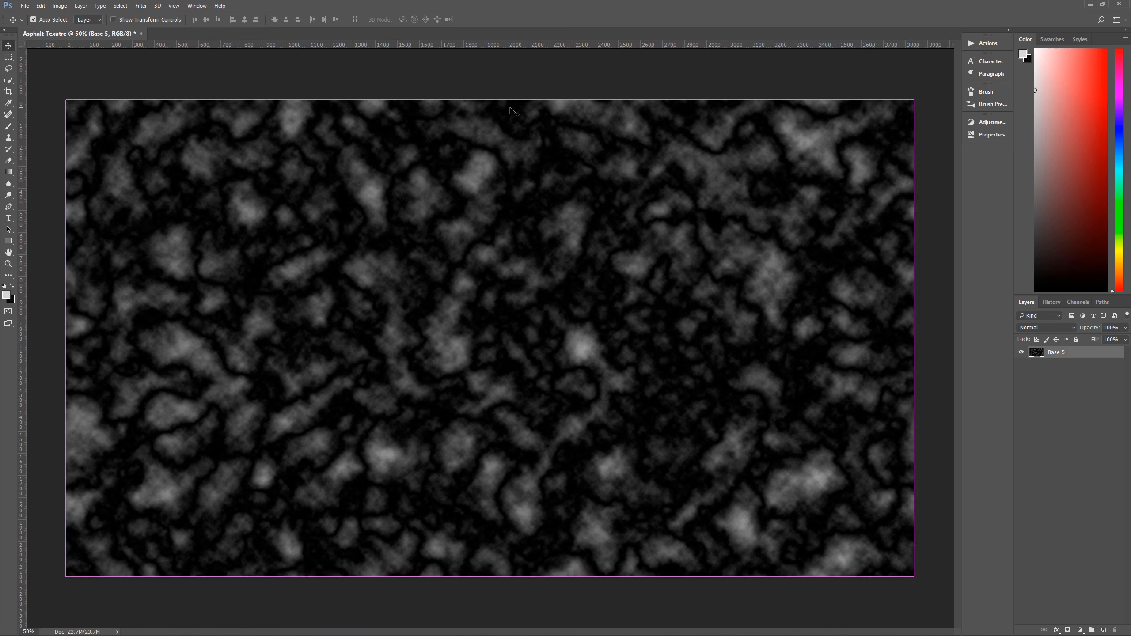
{"action": "key", "text": "ctrl+alt+f"}
{"action": "key", "text": "ctrl+alt+f"}
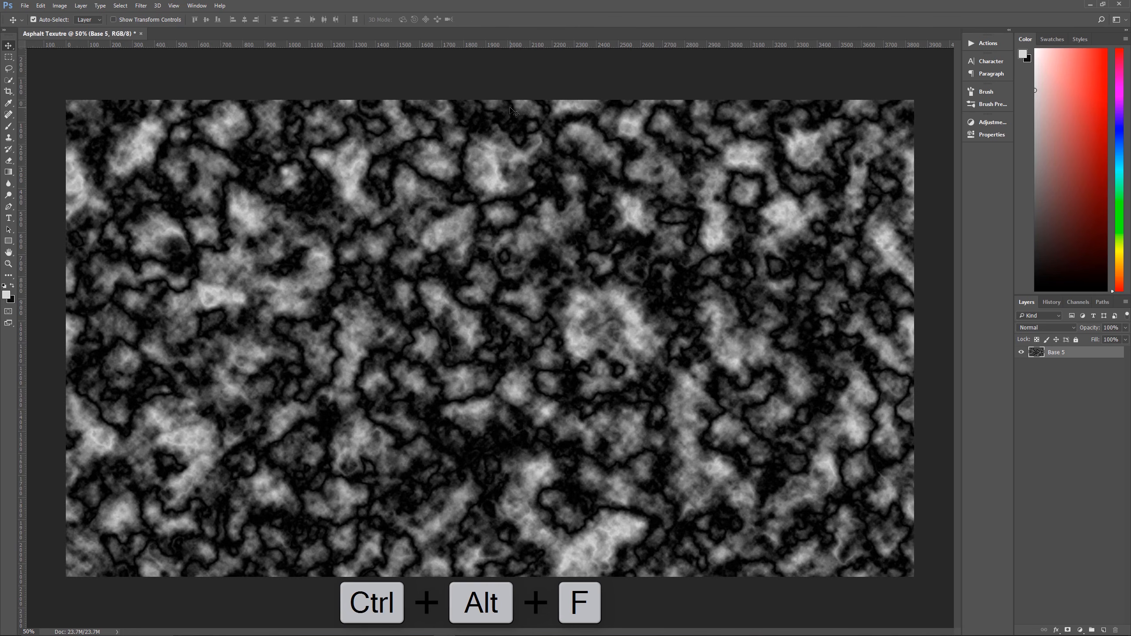
{"action": "key", "text": "ctrl+alt+f"}
{"action": "key", "text": "ctrl+alt+f"}
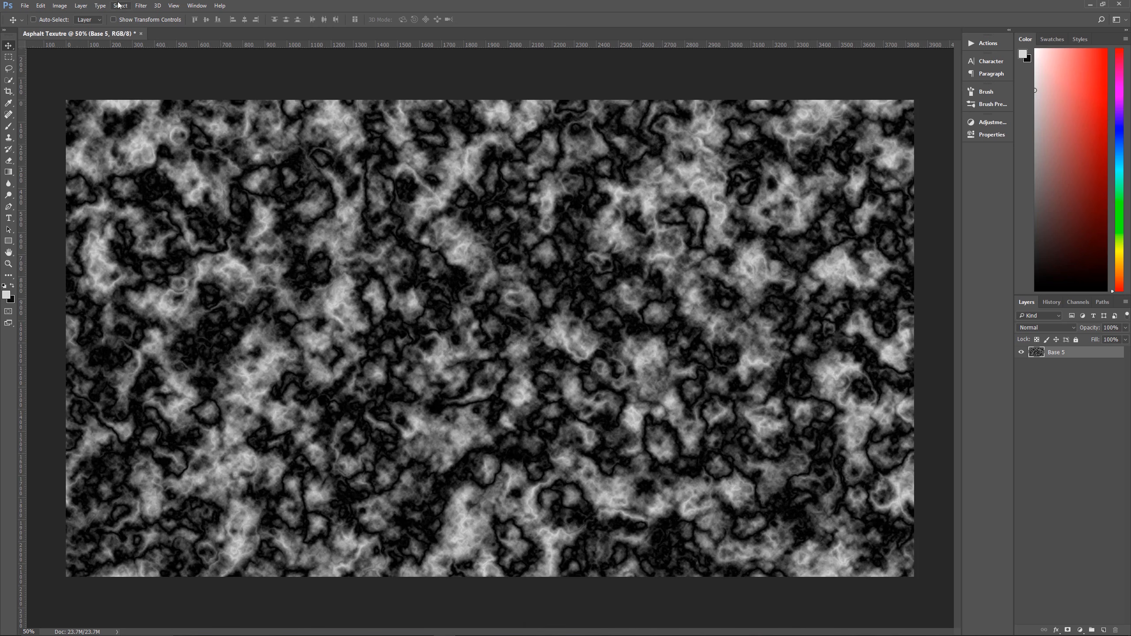
{"action": "left_click", "coordinate": [141, 6]}
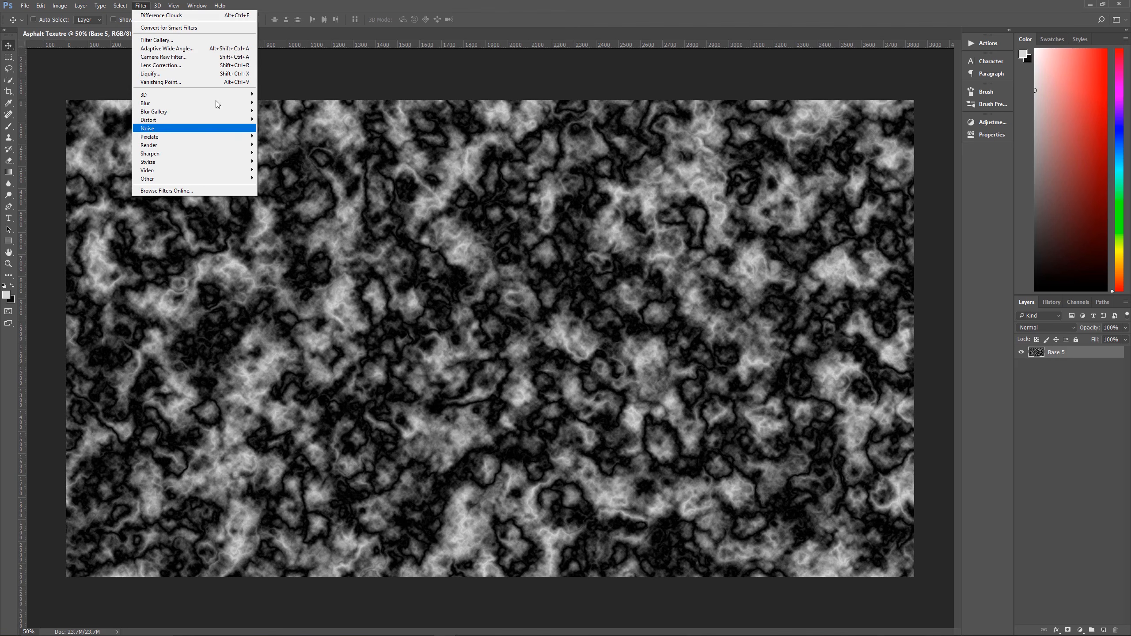
{"action": "left_click", "coordinate": [343, 3]}
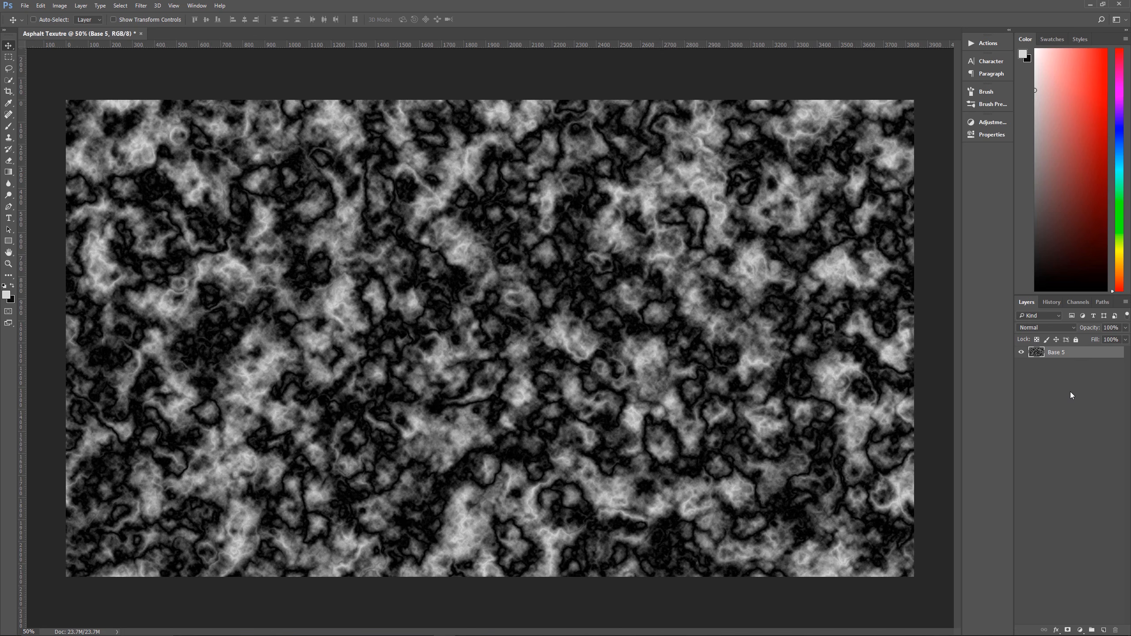
Duplicate the Base 5 layer and rename the copy "Base 10"
{"action": "key", "text": "ctrl+j"}
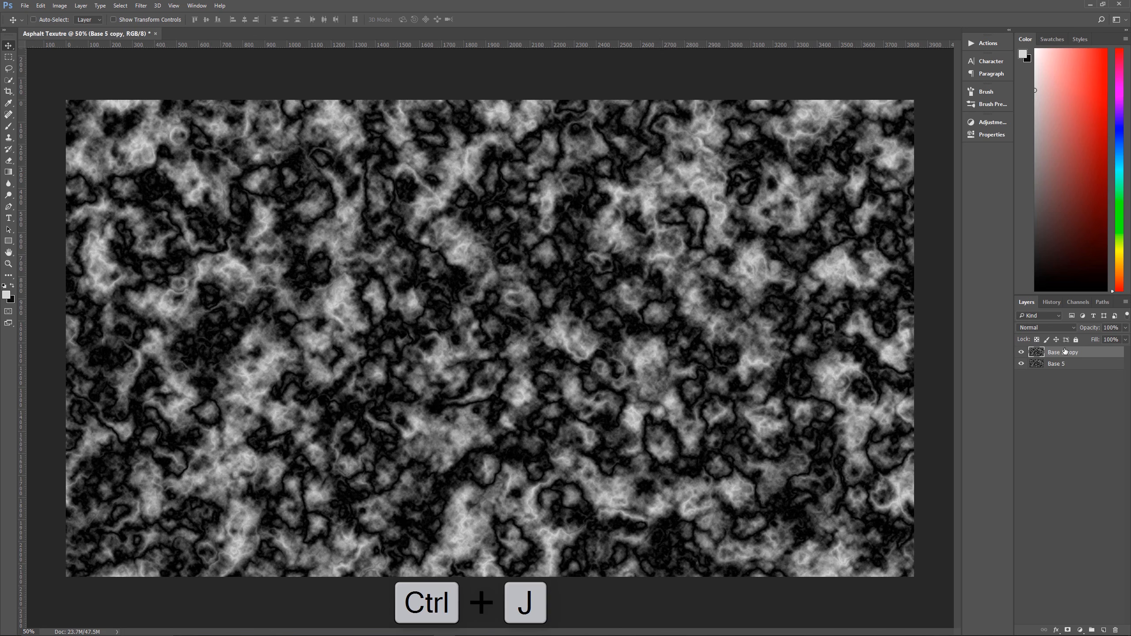
{"action": "double_click", "coordinate": [1064, 350]}
{"action": "left_click_drag", "start_coordinate": [1061, 353], "coordinate": [1084, 355]}
{"action": "type", "text": "10"}
{"action": "key", "text": "Return"}
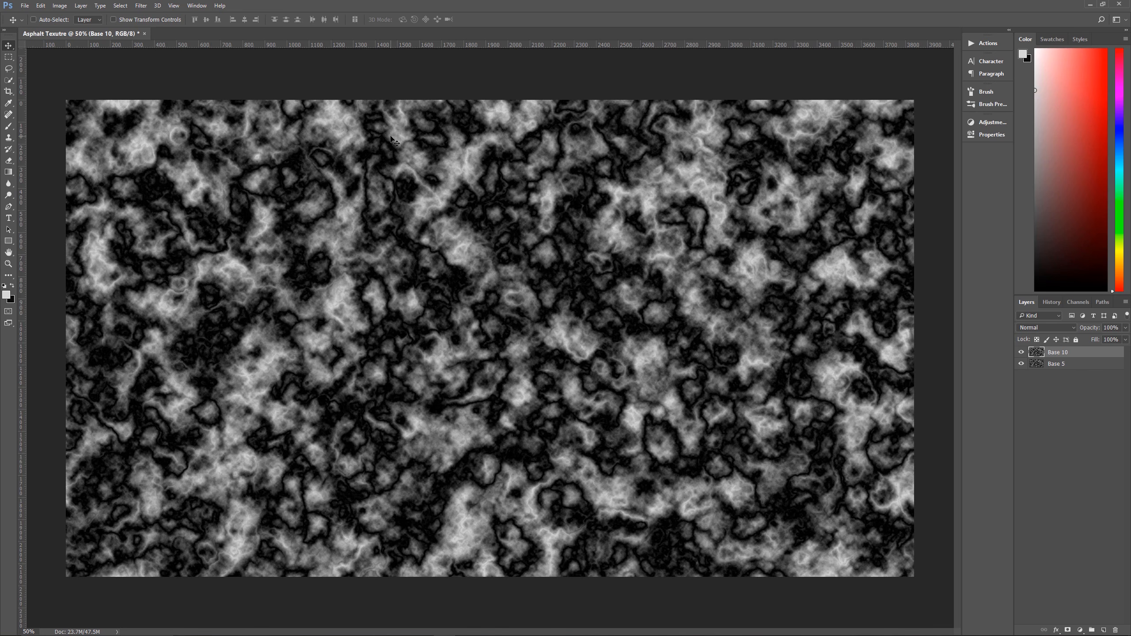
Reapply the Difference Clouds filter five times to the Base 10 layer
{"action": "key", "text": "ctrl"}
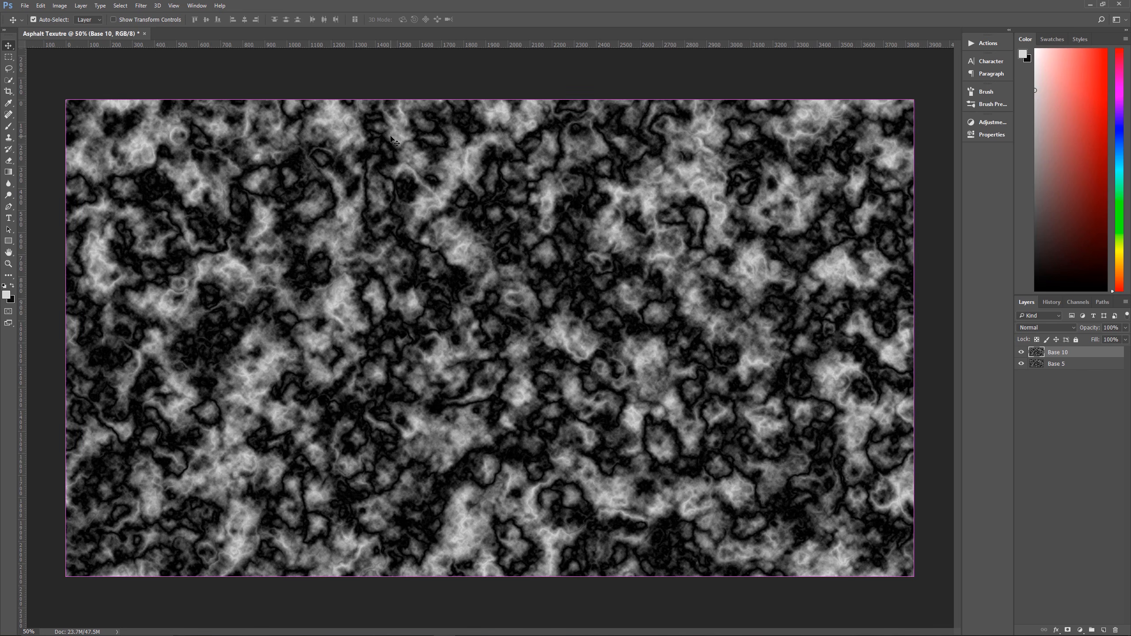
{"action": "key", "text": "ctrl+alt+f"}
{"action": "key", "text": "ctrl+alt+f"}
{"action": "key", "text": "ctrl+alt+f"}
{"action": "key", "text": "ctrl+alt+f"}
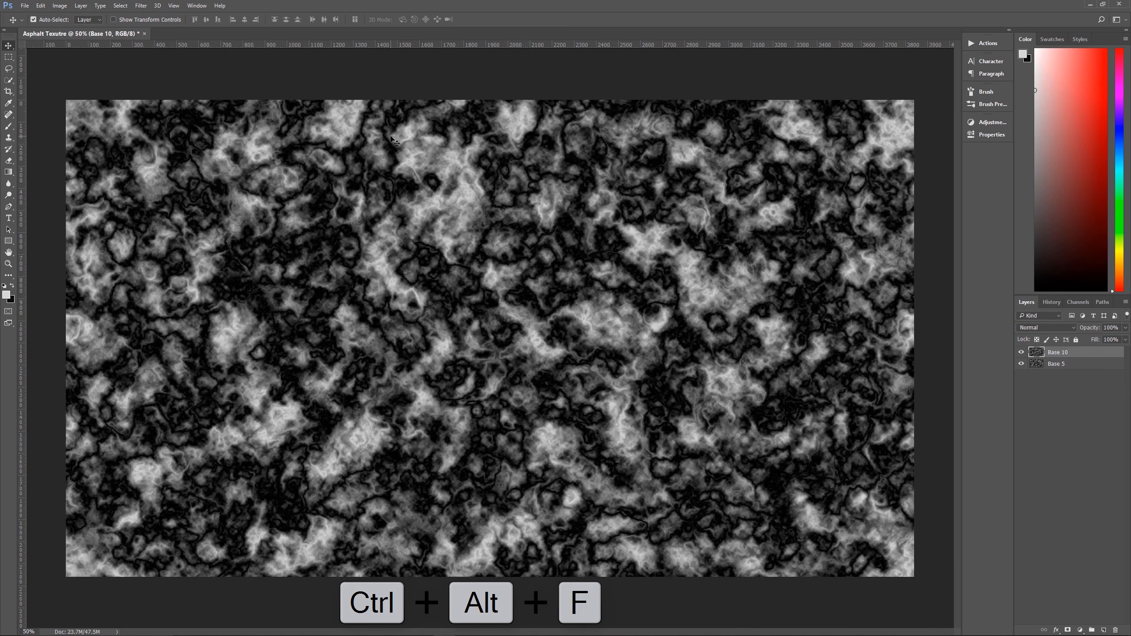
{"action": "key", "text": "ctrl+alt+f"}
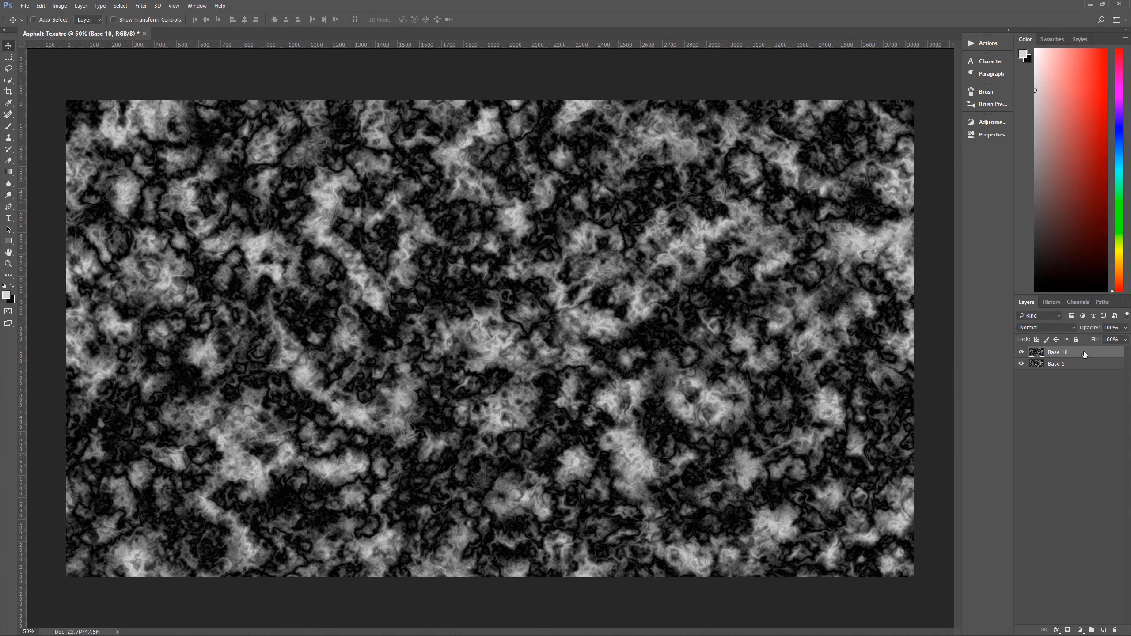
Duplicate the Base 10 layer and rename the copy "Base 15"
{"action": "key", "text": "ctrl+j"}
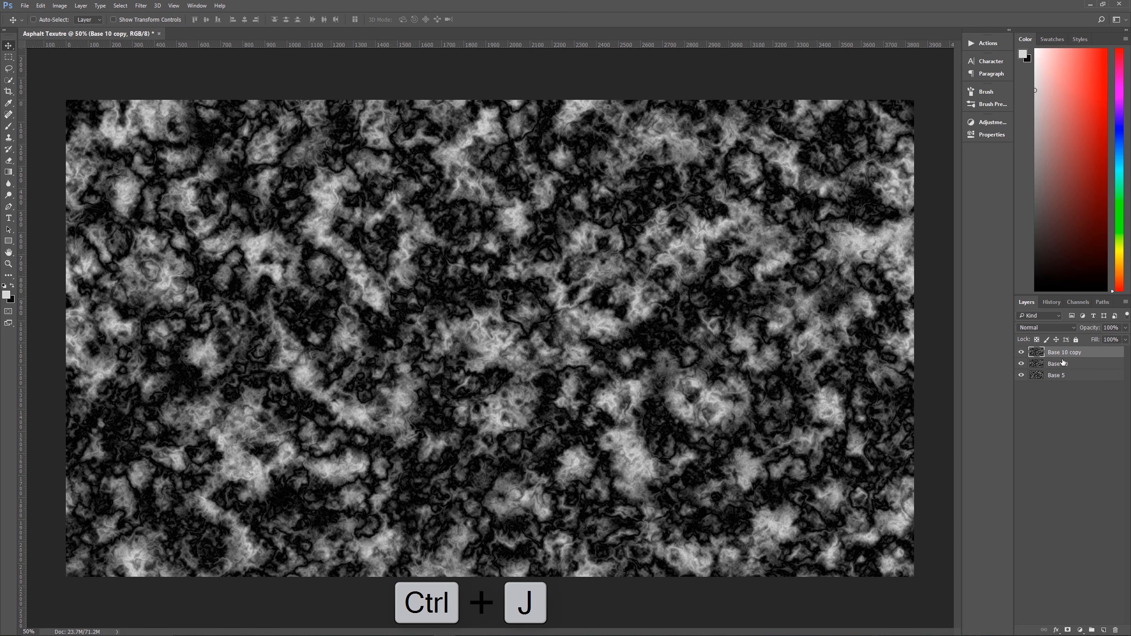
{"action": "double_click", "coordinate": [1063, 353]}
{"action": "left_click_drag", "start_coordinate": [1062, 353], "coordinate": [1108, 381]}
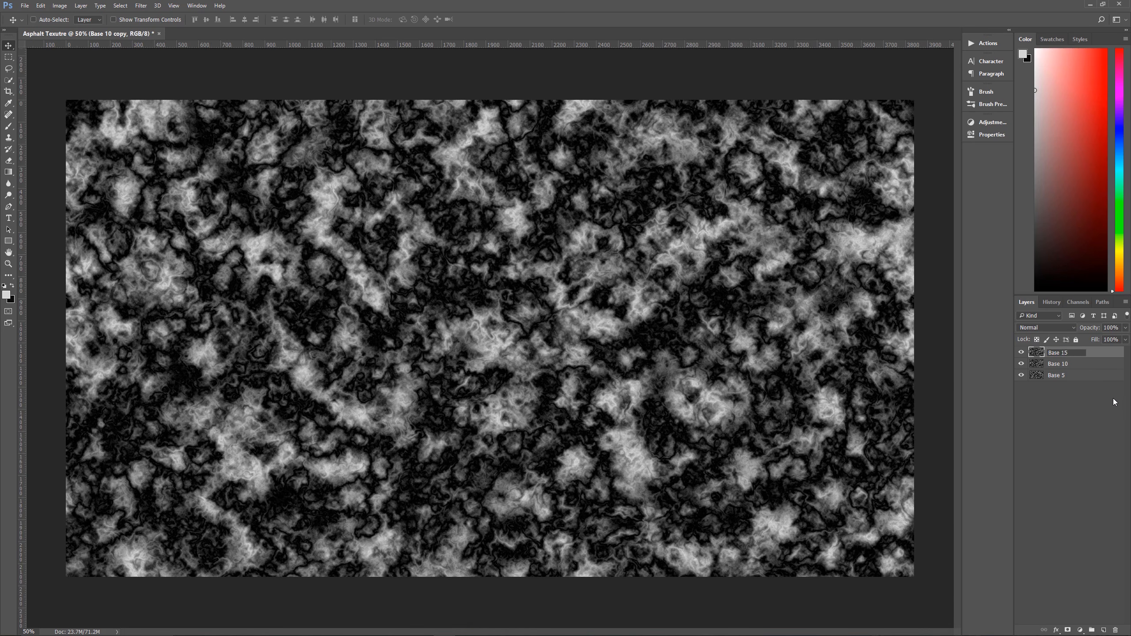
{"action": "left_click", "coordinate": [1093, 355]}
Reapply the Difference Clouds filter five times to the Base 15 layer
{"action": "key", "text": "ctrl"}
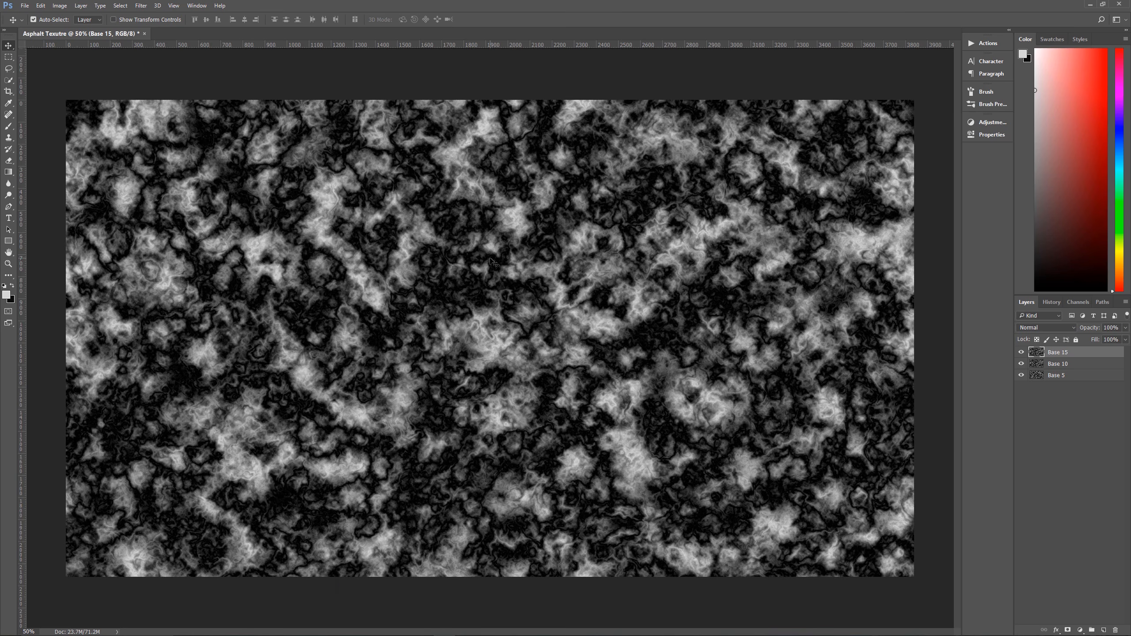
{"action": "key", "text": "ctrl+alt+f"}
{"action": "key", "text": "ctrl+alt+f"}
{"action": "key", "text": "ctrl+alt+f"}
{"action": "key", "text": "ctrl+alt+f"}
{"action": "key", "text": "ctrl+alt+f"}
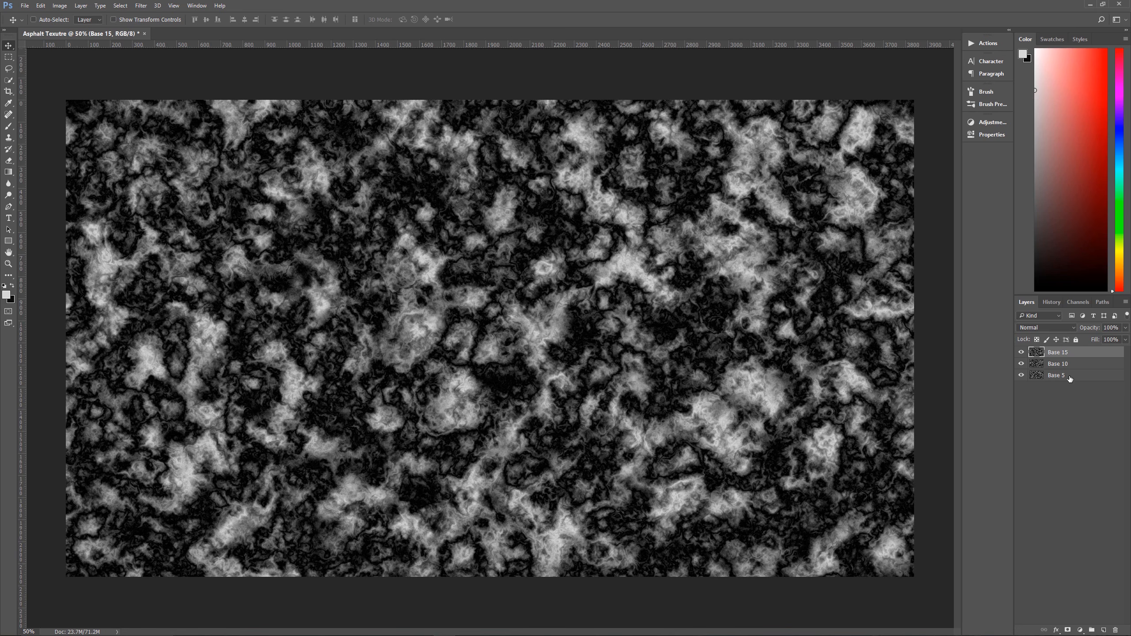
Move Base 15 to the bottom and Base 5 to the top of the layer stack, and convert all three layers to smart objects
{"action": "mouse_move", "coordinate": [1077, 379]}
{"action": "left_mouse_down"}
{"action": "mouse_move", "coordinate": [1077, 348]}
{"action": "mouse_move", "coordinate": [1081, 398]}
{"action": "left_mouse_up"}
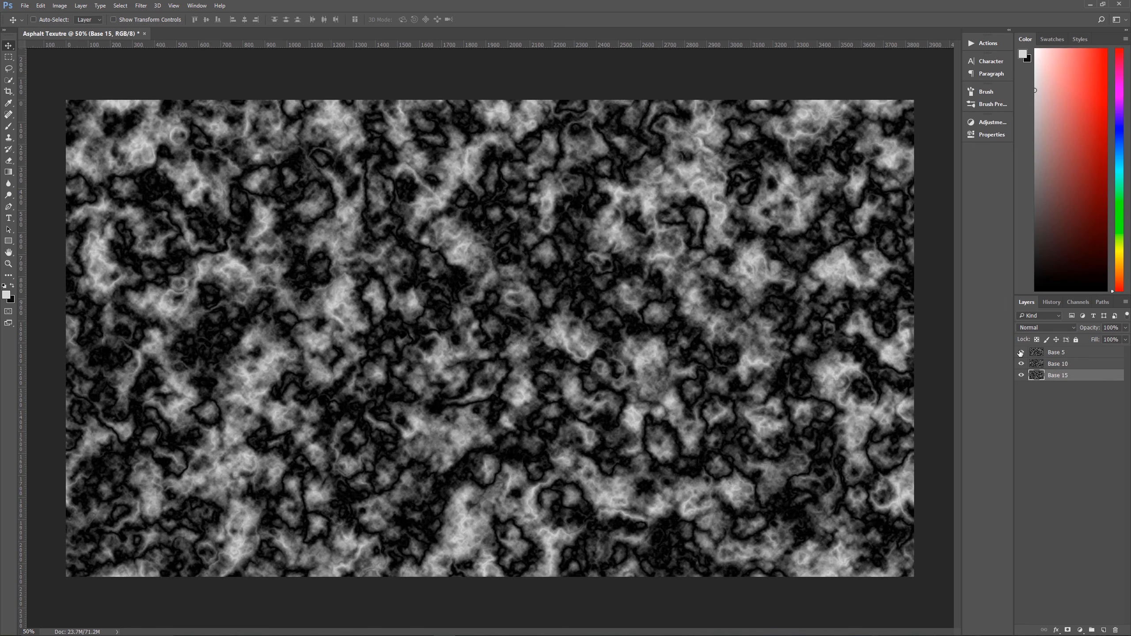
{"action": "right_click", "coordinate": [1067, 376]}
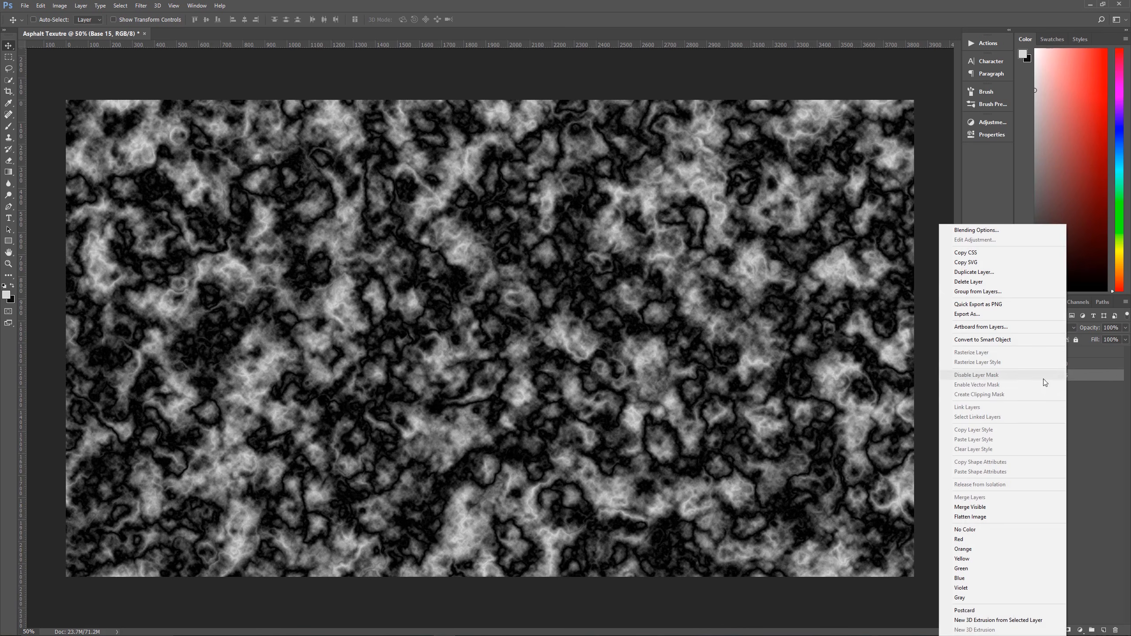
{"action": "left_click", "coordinate": [977, 340]}
{"action": "right_click", "coordinate": [1079, 366]}
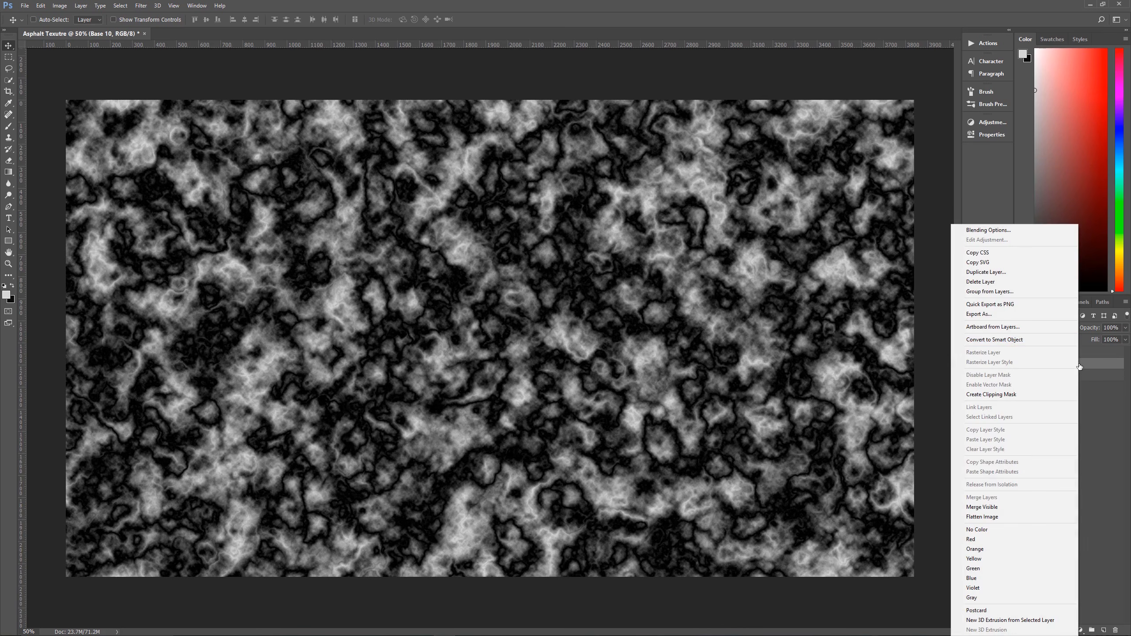
{"action": "left_click", "coordinate": [1028, 340]}
{"action": "right_click", "coordinate": [1088, 355]}
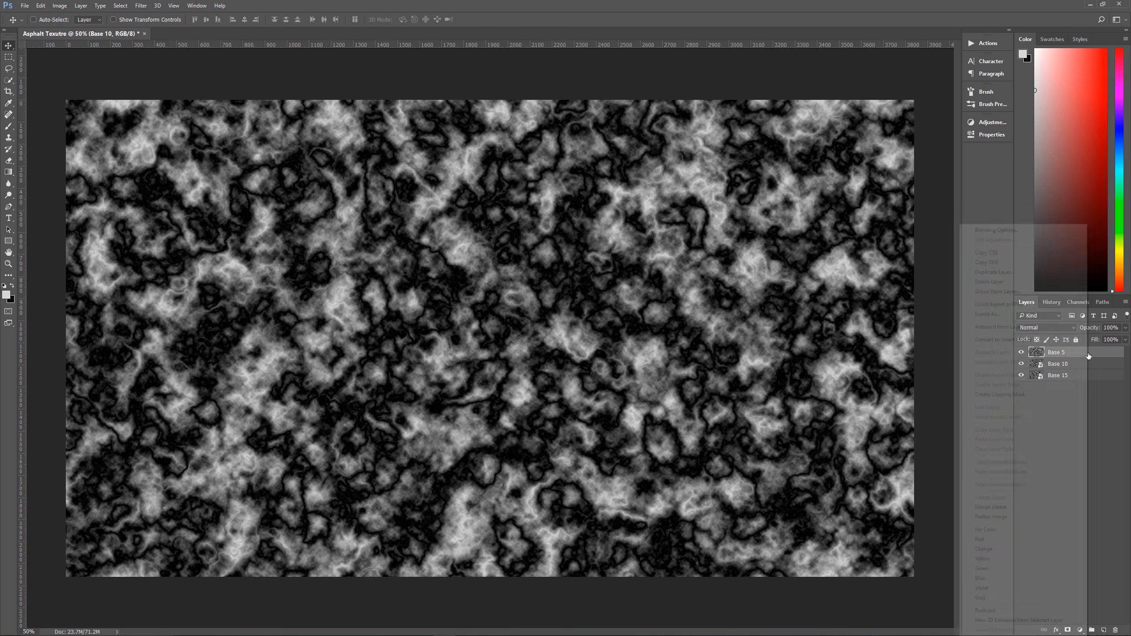
{"action": "left_click", "coordinate": [1017, 340]}
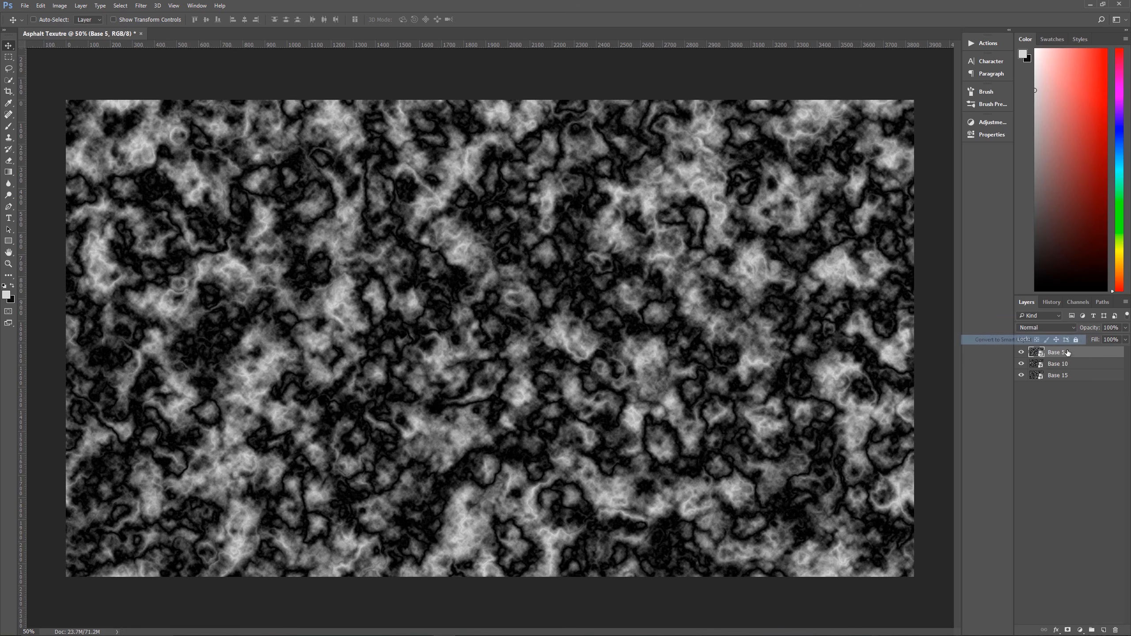
Hide Base 5 and Base 10, and open the Filter Gallery on Base 15 with the Chrome effect removed, keeping Smudge Stick
{"action": "left_click", "coordinate": [1069, 376]}
{"action": "left_click_drag", "start_coordinate": [1020, 353], "coordinate": [1021, 364]}
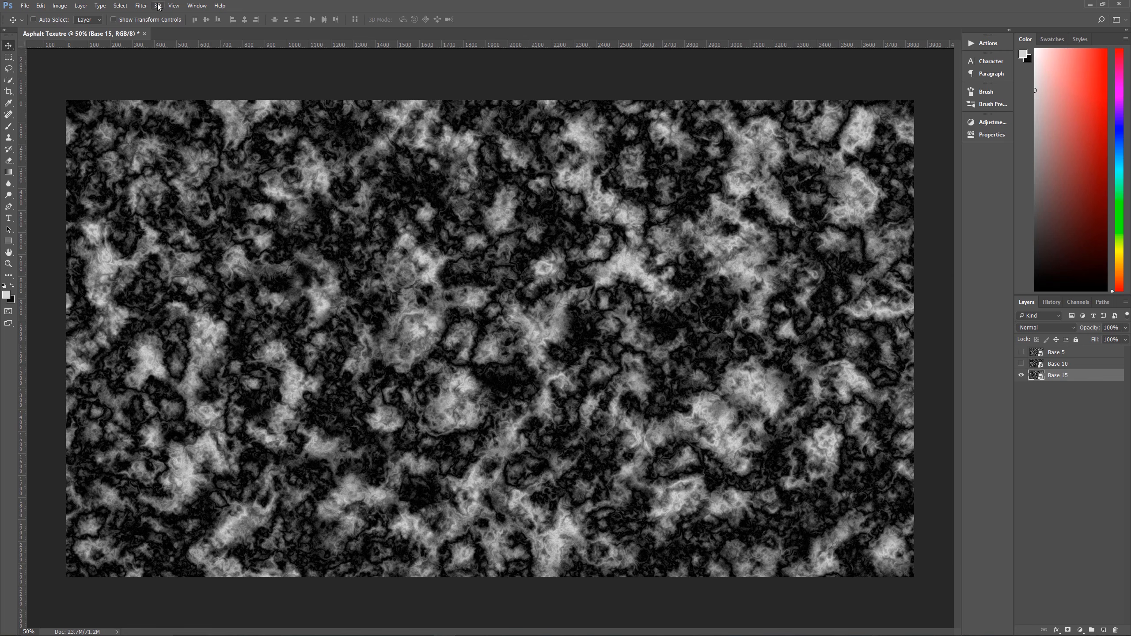
{"action": "left_click", "coordinate": [141, 6]}
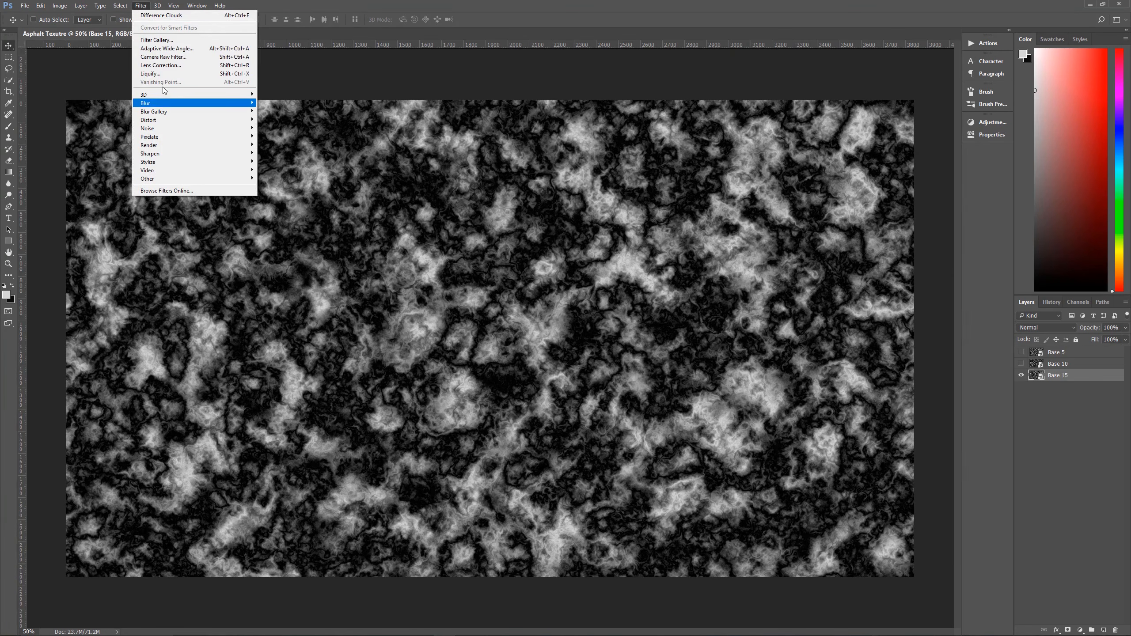
{"action": "left_click", "coordinate": [156, 40]}
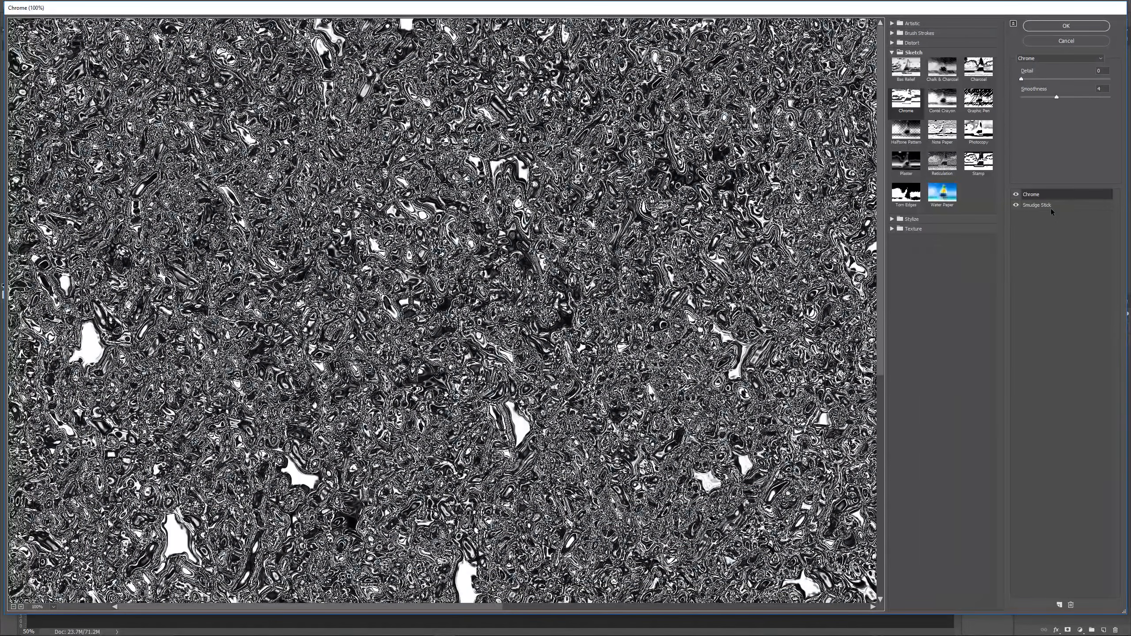
{"action": "left_click", "coordinate": [1039, 205]}
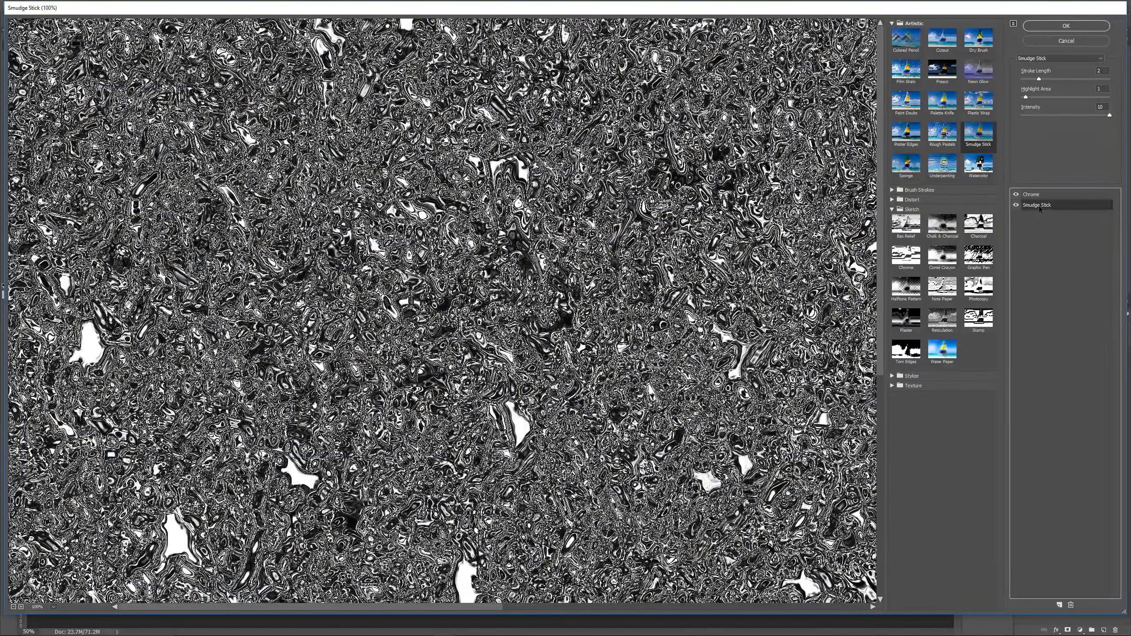
{"action": "left_click", "coordinate": [1058, 195]}
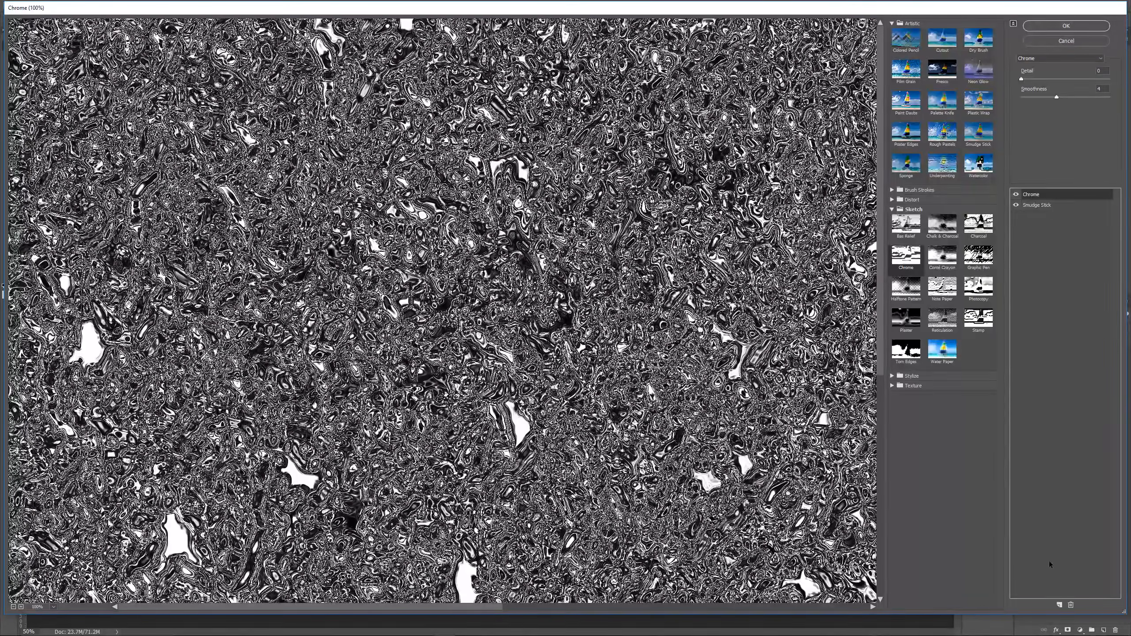
{"action": "left_click", "coordinate": [1071, 605]}
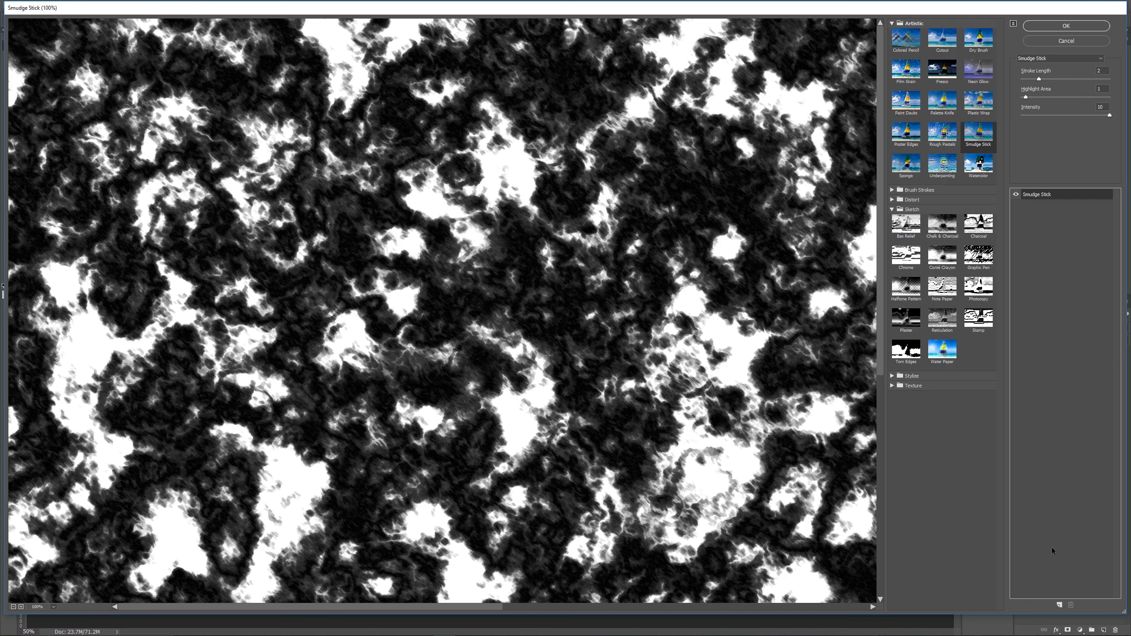
Add a Chrome effect above Smudge Stick with Detail 0 and Smoothness 4, and apply the gallery to Base 15
{"action": "left_click", "coordinate": [1059, 606]}
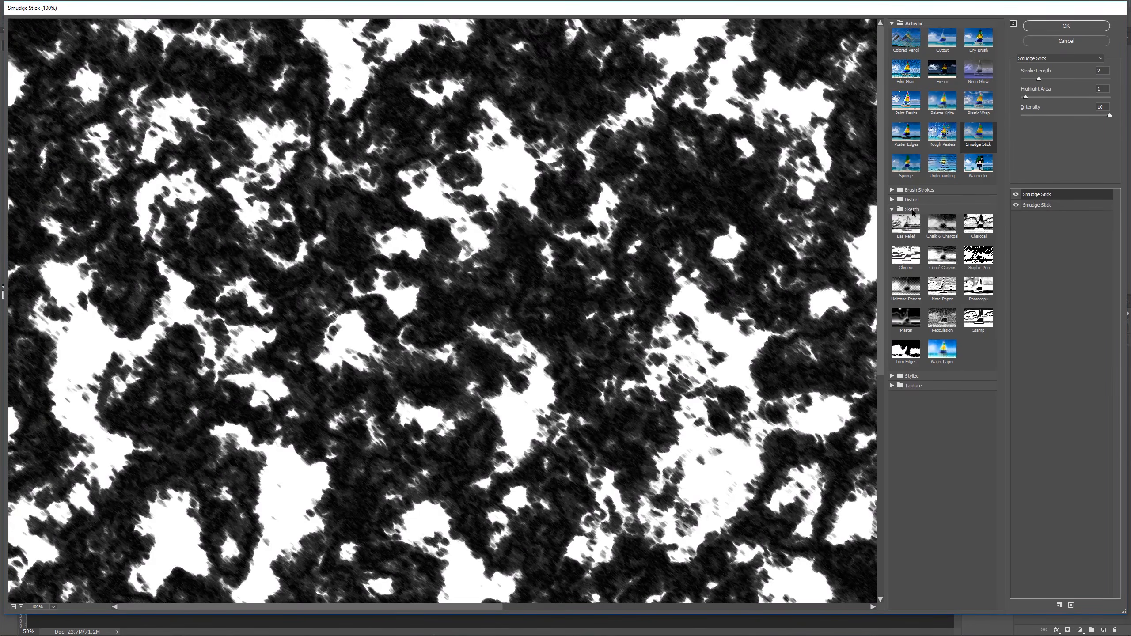
{"action": "left_click", "coordinate": [916, 261]}
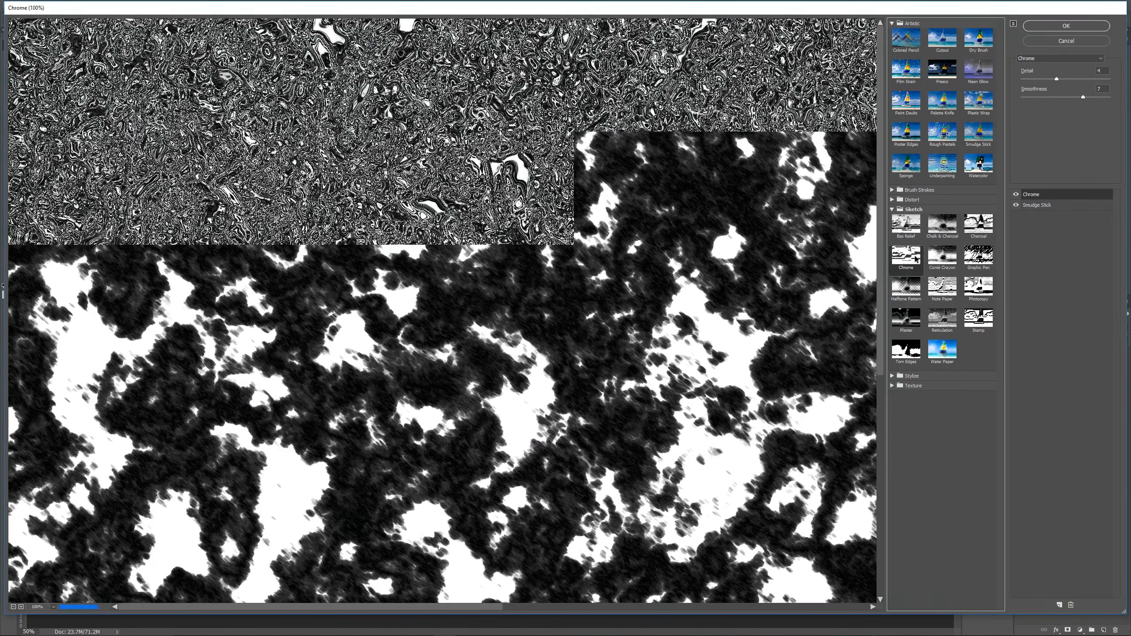
{"action": "left_click", "coordinate": [1101, 71]}
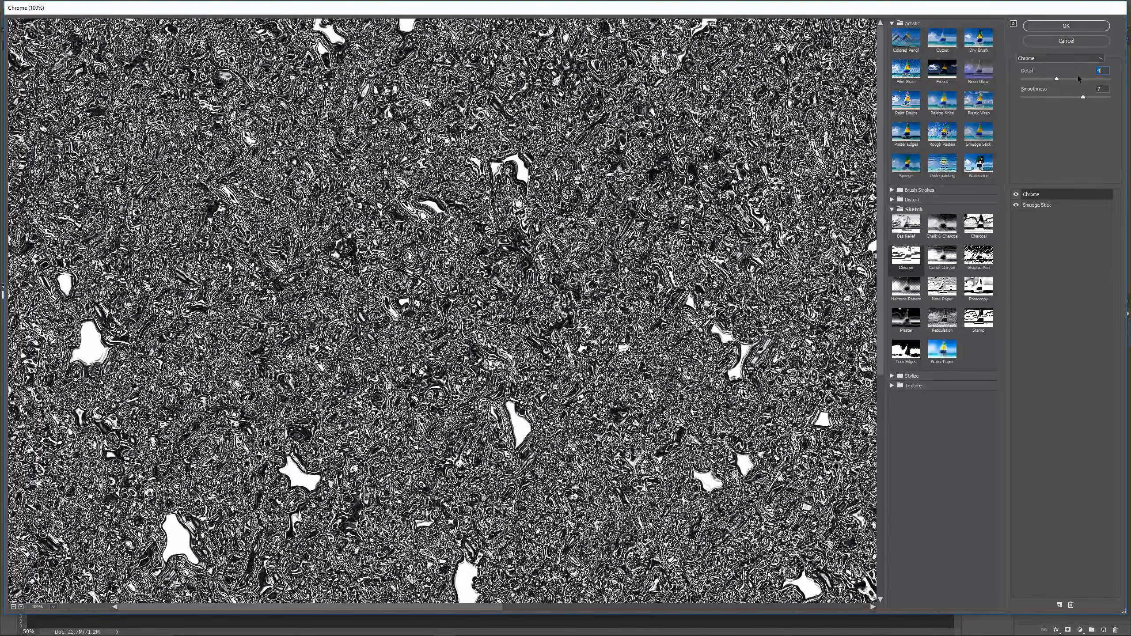
{"action": "type", "text": "0"}
{"action": "key", "text": "Tab"}
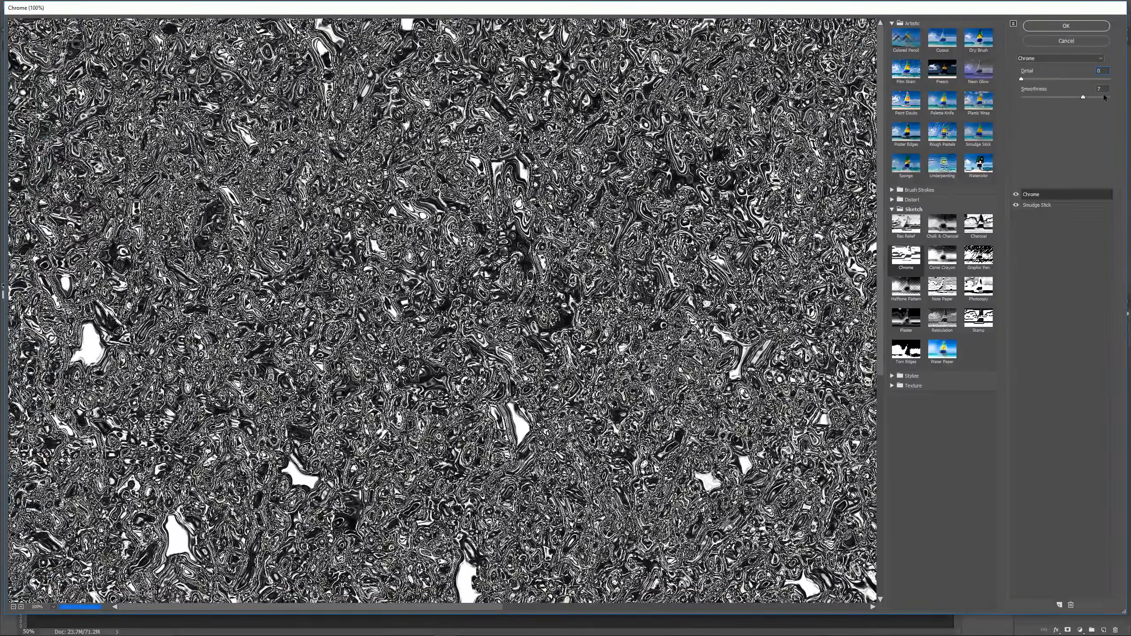
{"action": "type", "text": "4"}
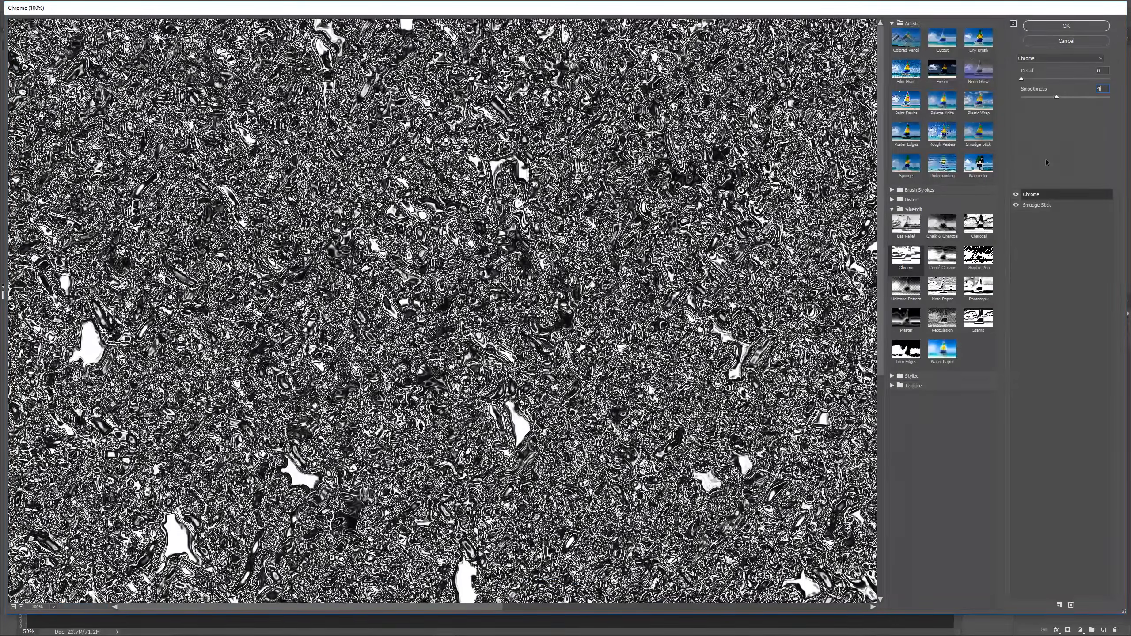
{"action": "left_click", "coordinate": [1041, 208]}
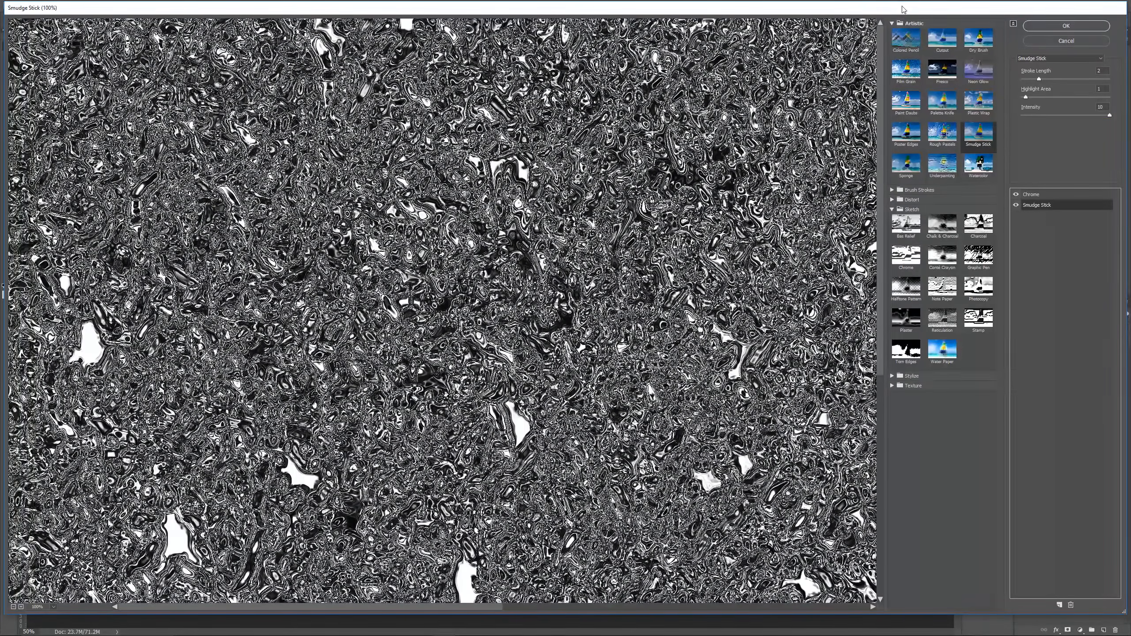
{"action": "left_click", "coordinate": [1039, 195]}
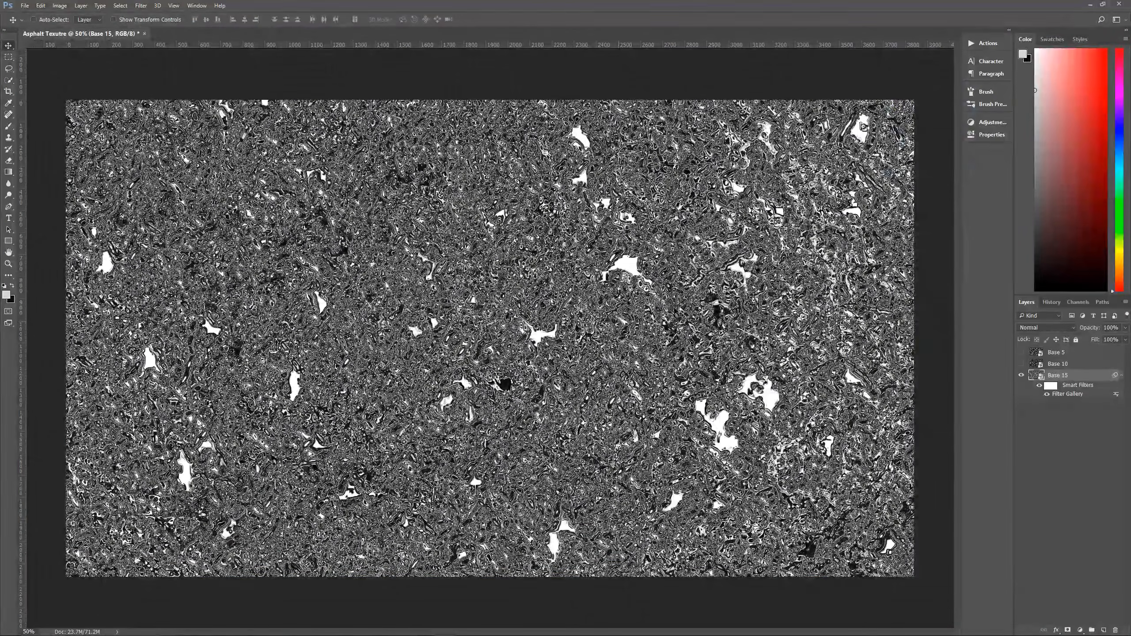
Show the Base 10 layer and open the Filter Gallery on it with the Chrome effect removed
{"action": "left_click", "coordinate": [1121, 376]}
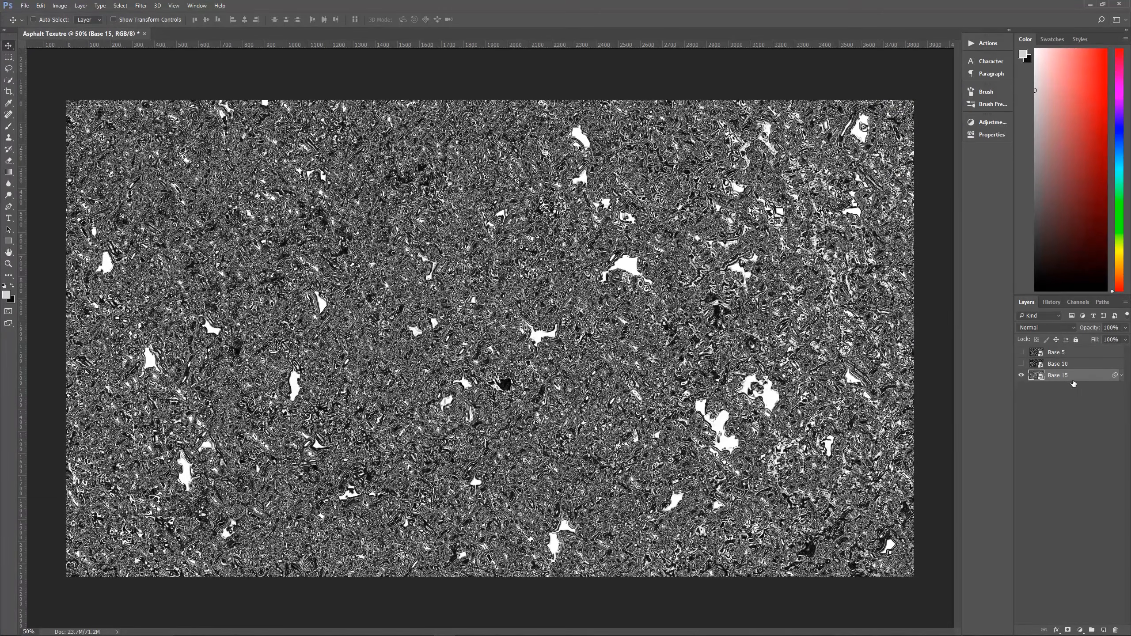
{"action": "left_click", "coordinate": [1020, 363]}
{"action": "left_click", "coordinate": [1074, 365]}
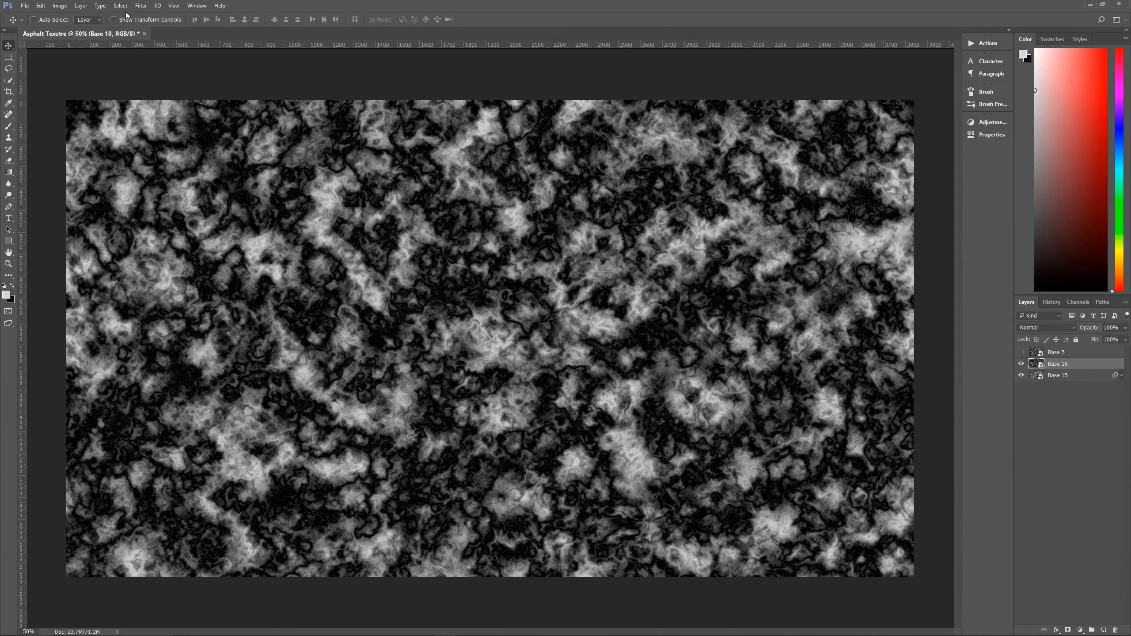
{"action": "left_click", "coordinate": [139, 6]}
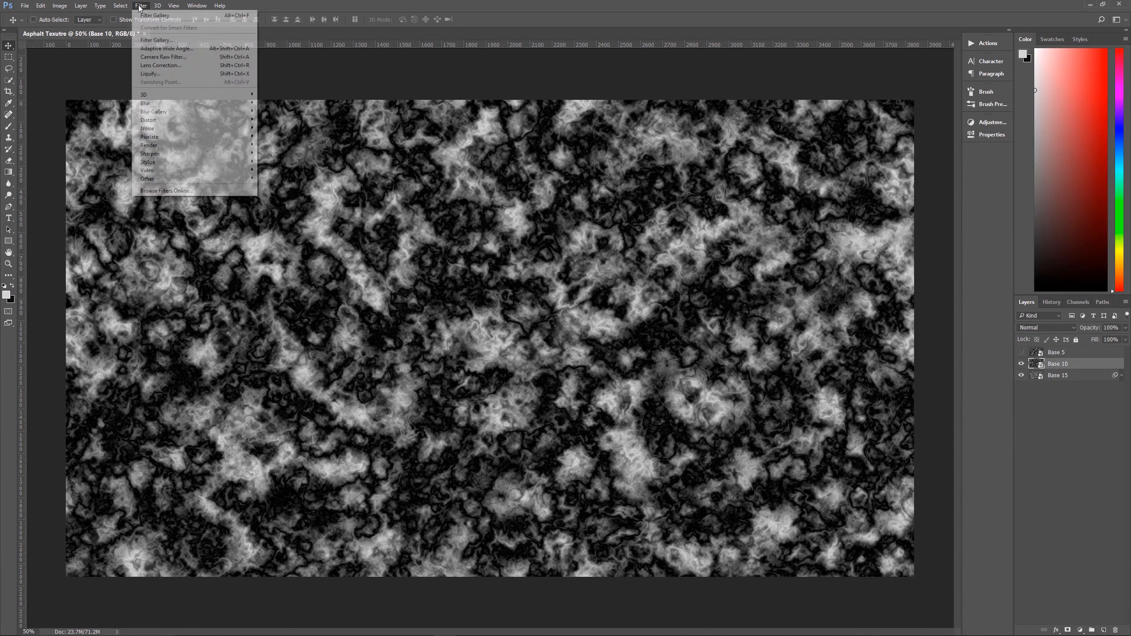
{"action": "left_click", "coordinate": [178, 42]}
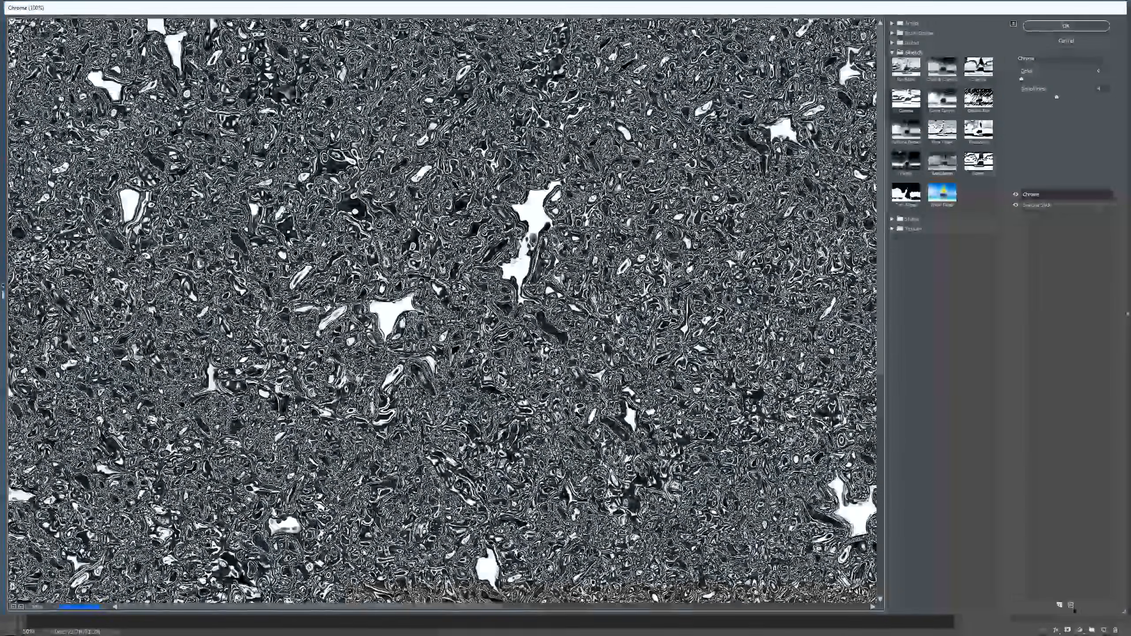
{"action": "left_click", "coordinate": [1072, 606]}
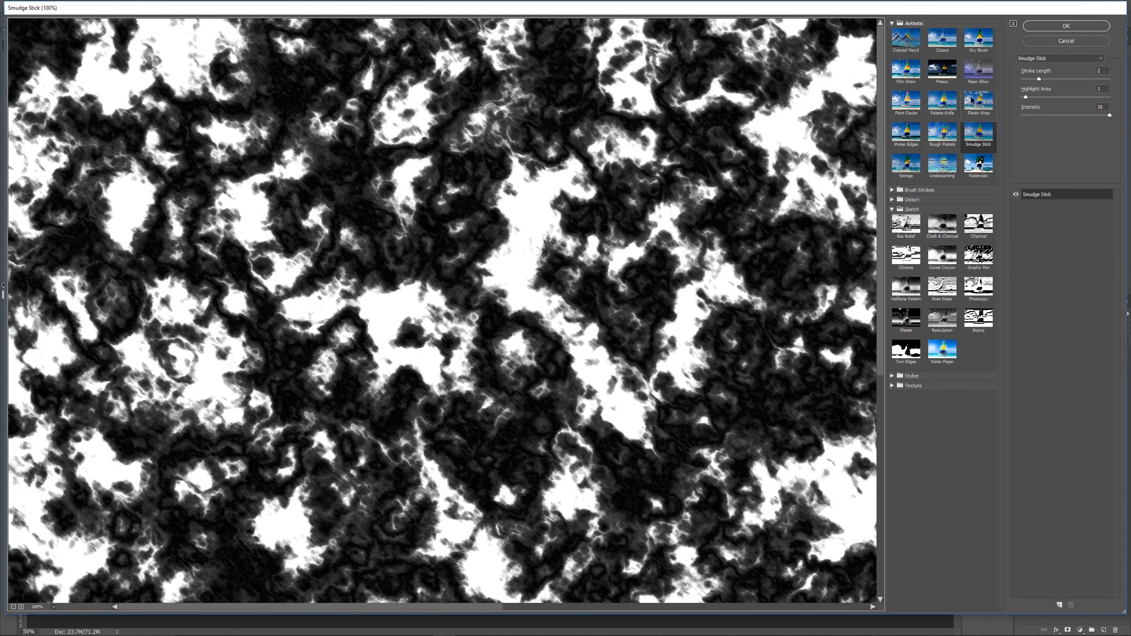
Replace Base 10's Smudge Stick effect with Palette Knife at Stroke Size 10
{"action": "left_click", "coordinate": [943, 100]}
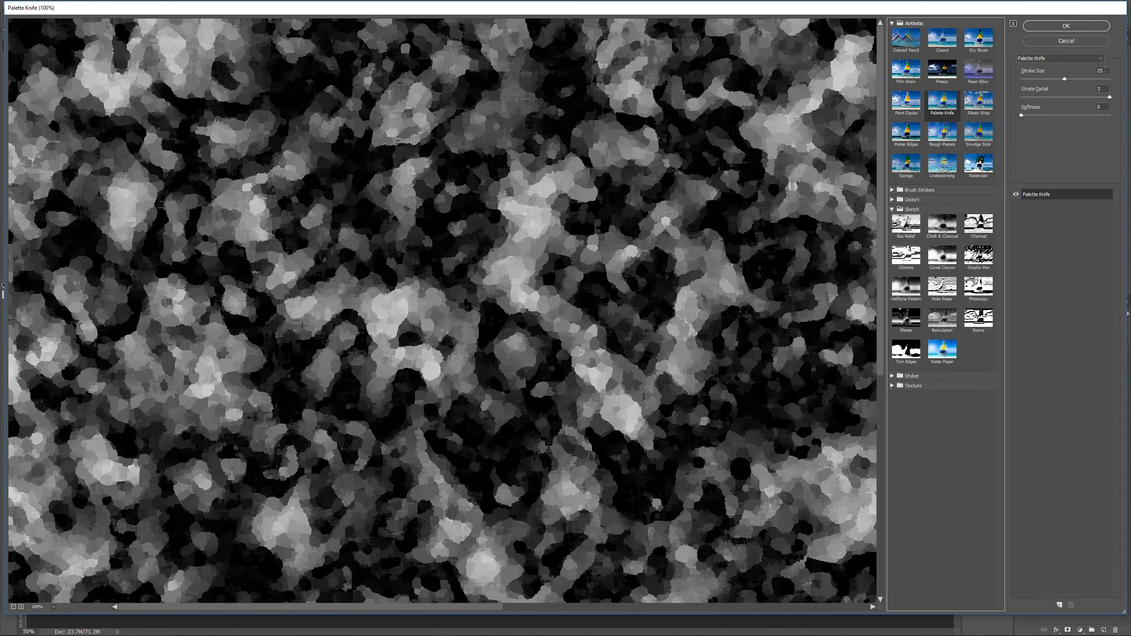
{"action": "left_click_drag", "start_coordinate": [1105, 71], "coordinate": [1088, 75]}
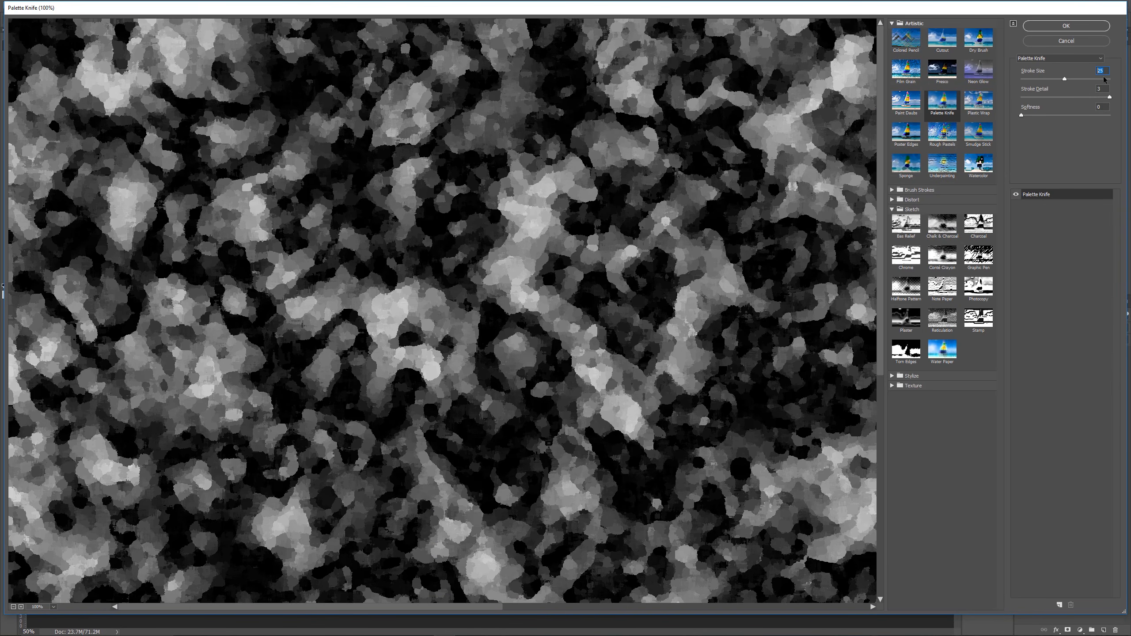
{"action": "type", "text": "10"}
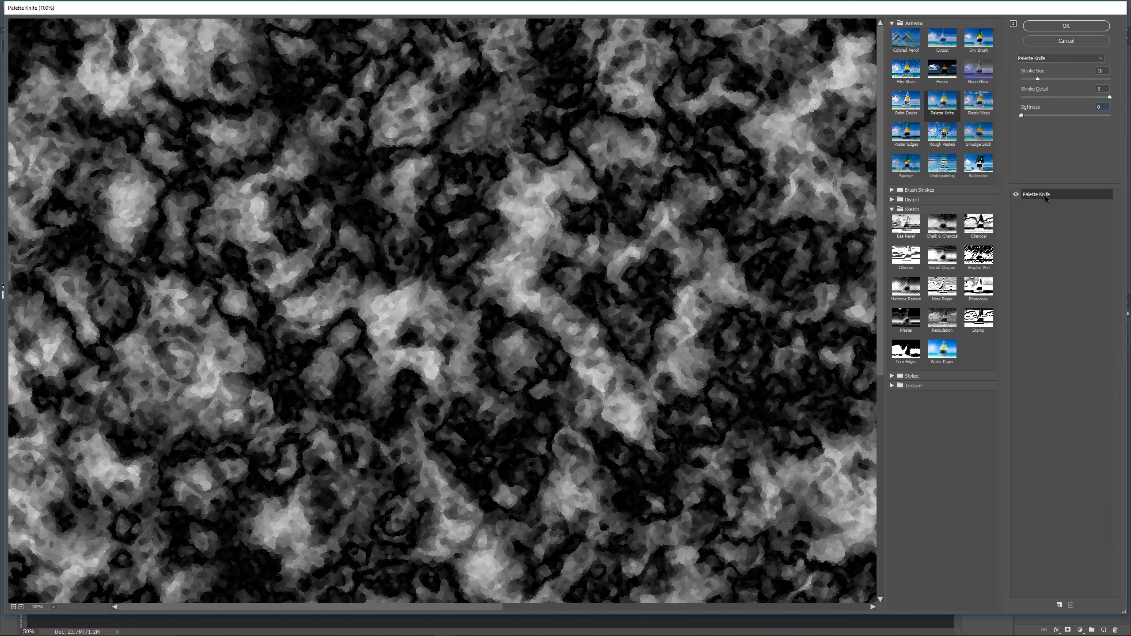
Add an Accented Edges effect above Palette Knife with Edge Width 2, Edge Brightness 30 and Smoothness 5
{"action": "left_click", "coordinate": [1060, 605]}
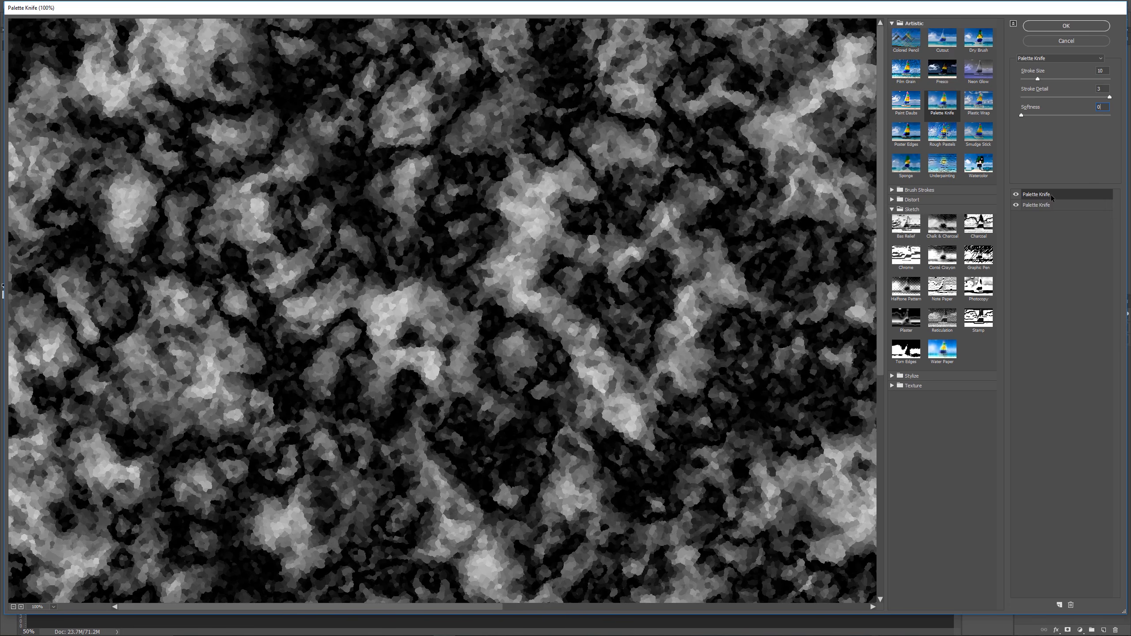
{"action": "left_click", "coordinate": [893, 190]}
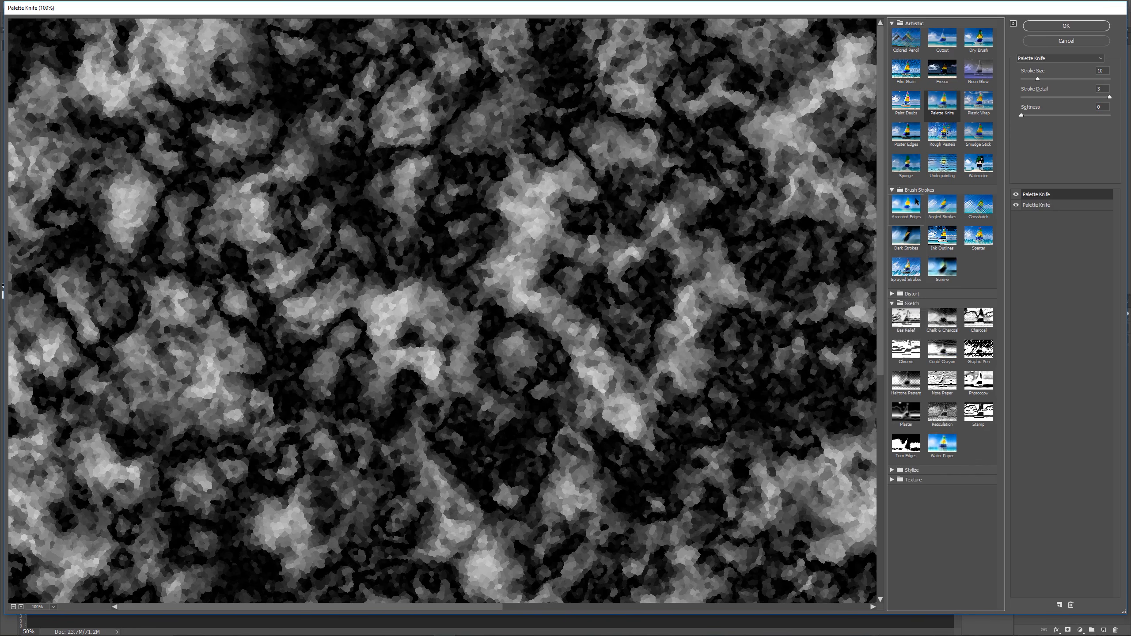
{"action": "left_click", "coordinate": [905, 207]}
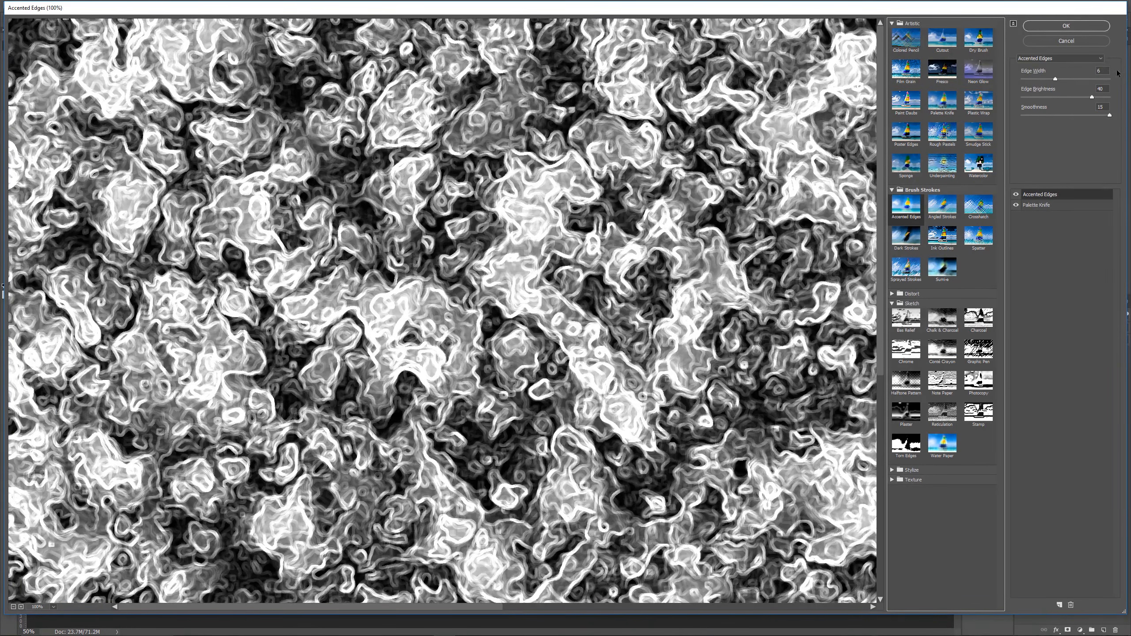
{"action": "double_click", "coordinate": [1103, 71]}
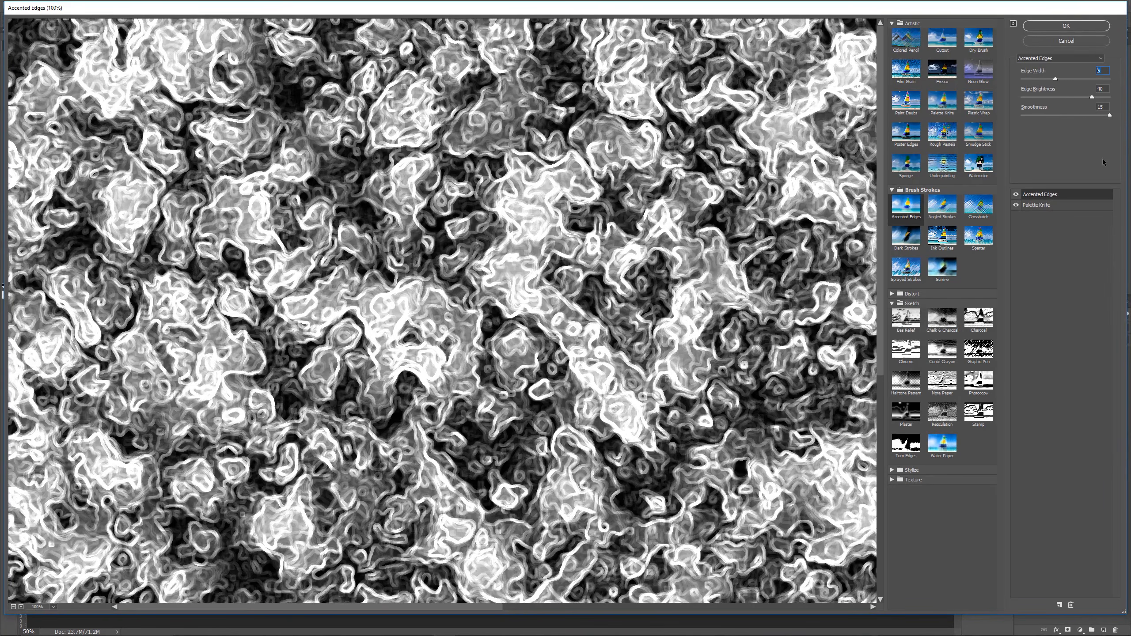
{"action": "type", "text": "2"}
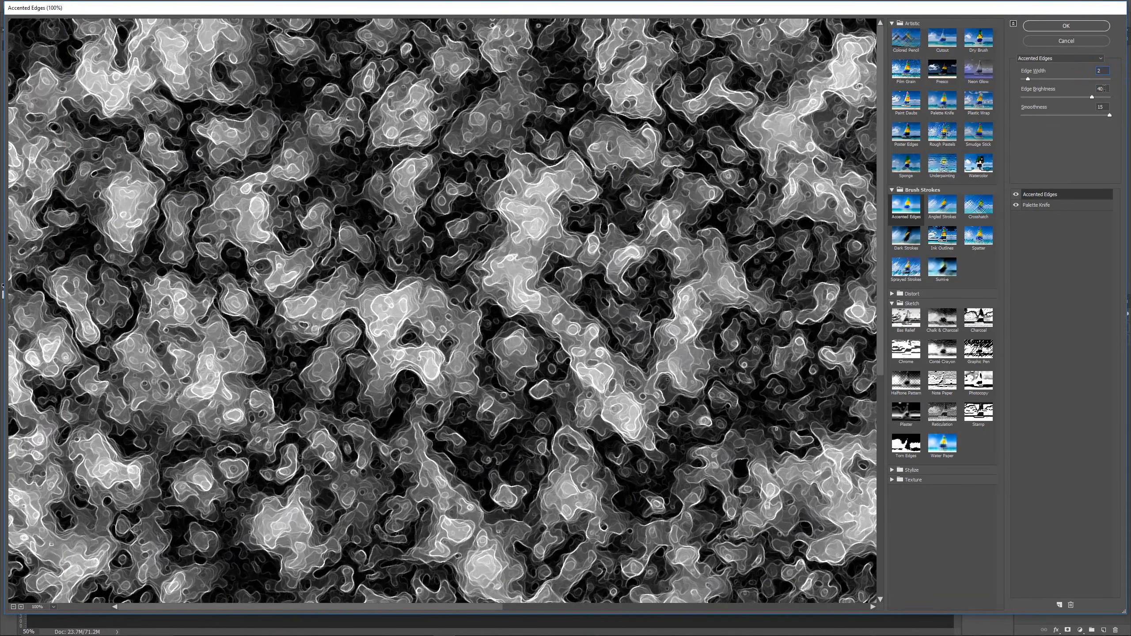
{"action": "key", "text": "Tab"}
{"action": "type", "text": "30"}
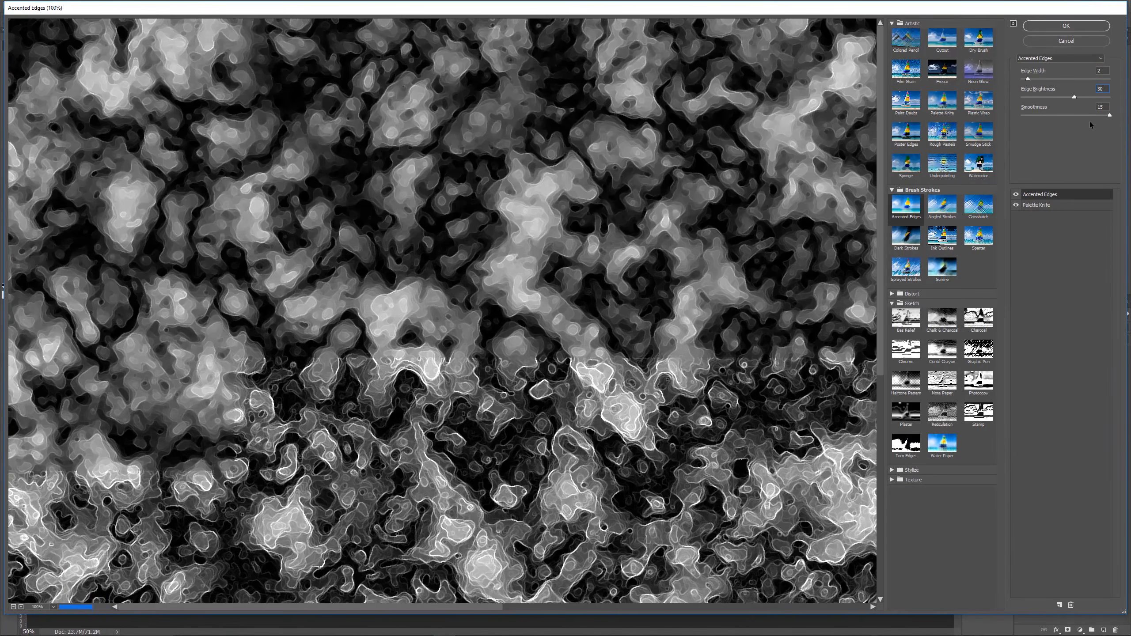
{"action": "key", "text": "Tab"}
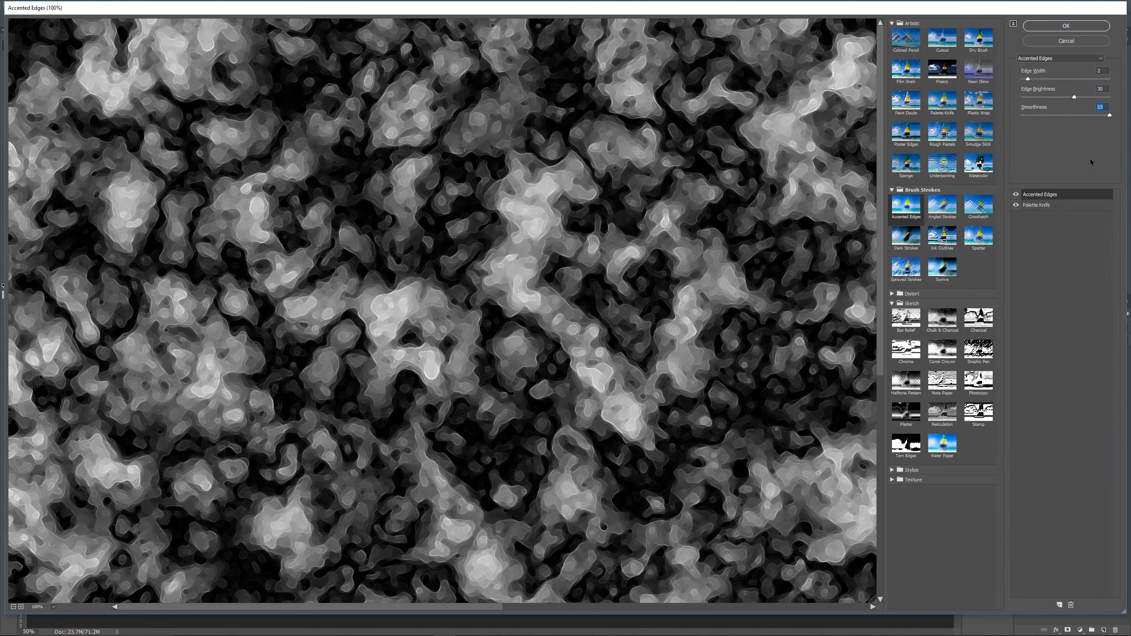
{"action": "type", "text": "5"}
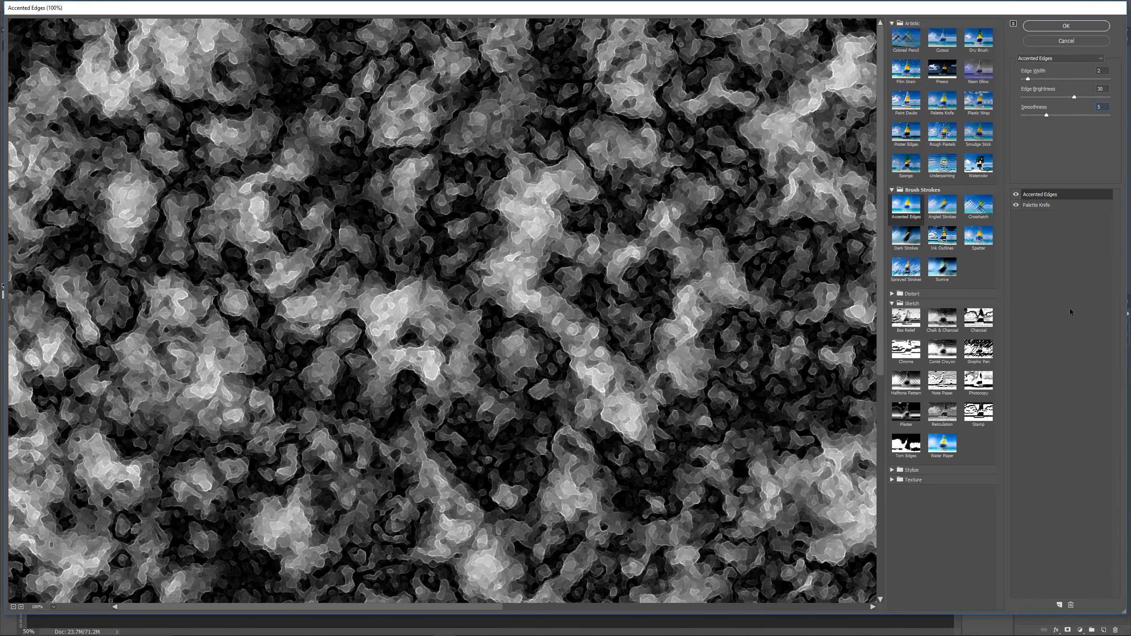
Add a Craquelure effect above Accented Edges with Crack Spacing 30, Crack Depth 5 and Crack Brightness 6, and apply the gallery to Base 10
{"action": "left_click", "coordinate": [1060, 604]}
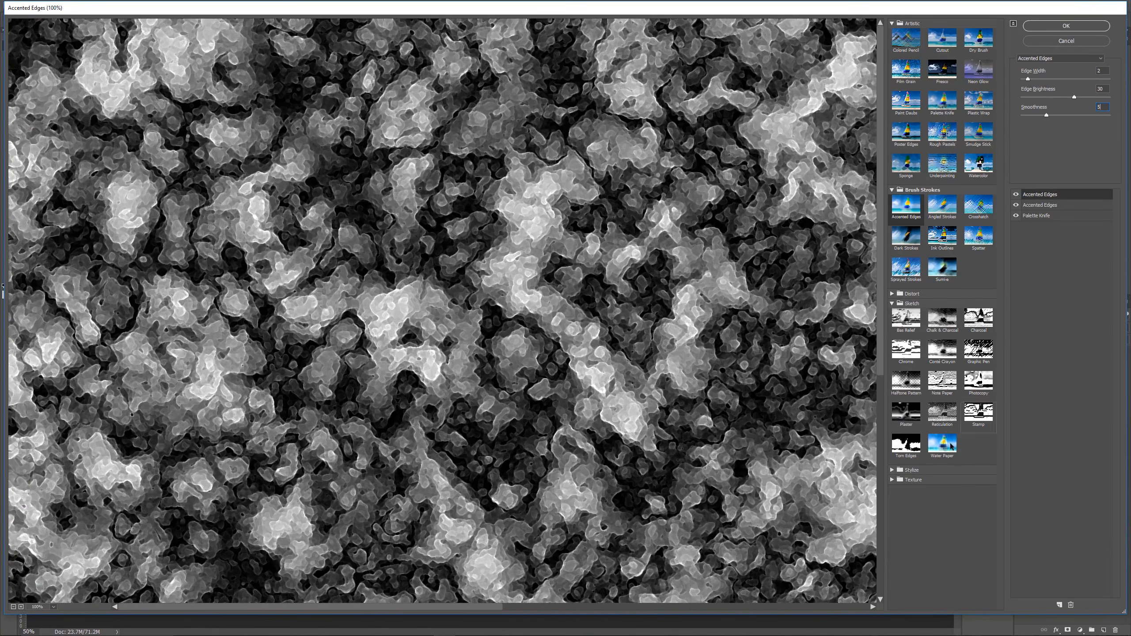
{"action": "left_click", "coordinate": [892, 479]}
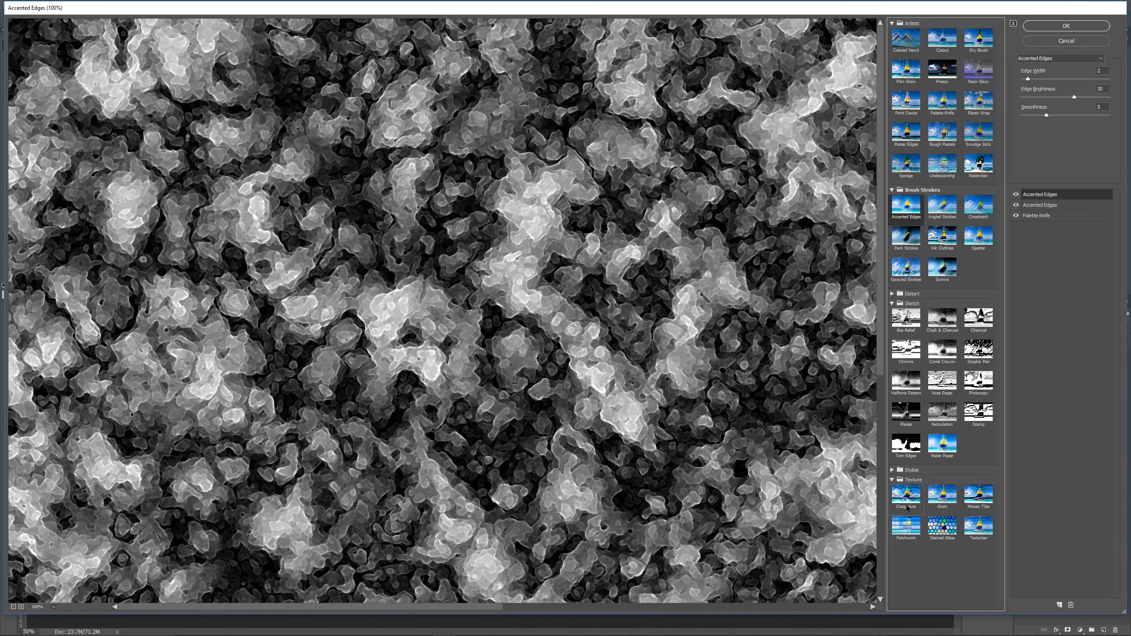
{"action": "left_click", "coordinate": [905, 501]}
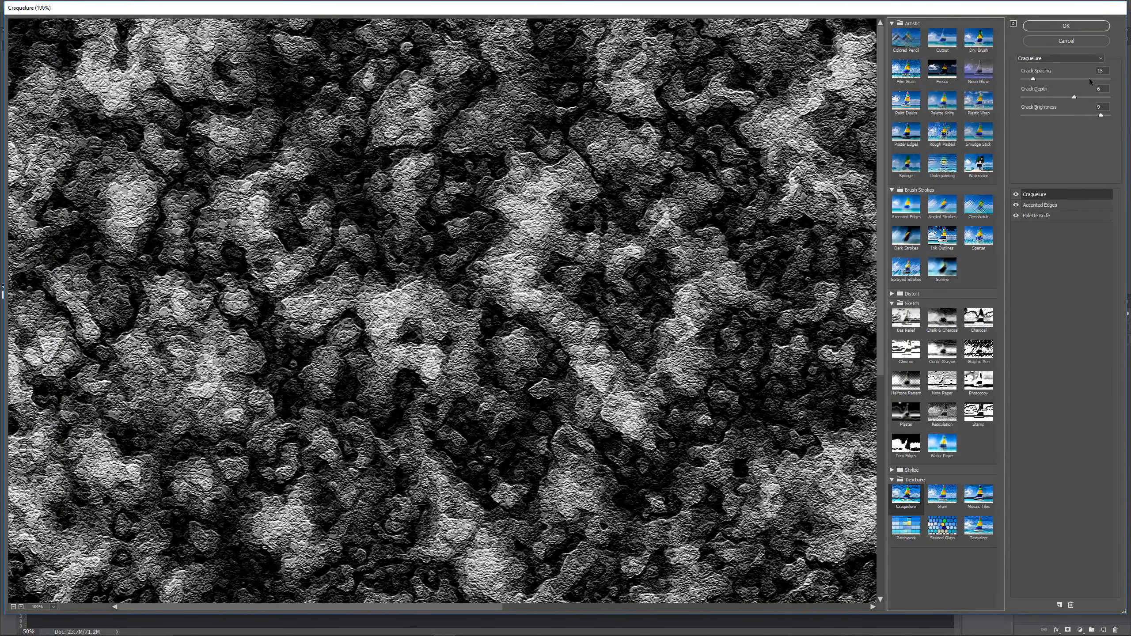
{"action": "left_click", "coordinate": [1101, 70]}
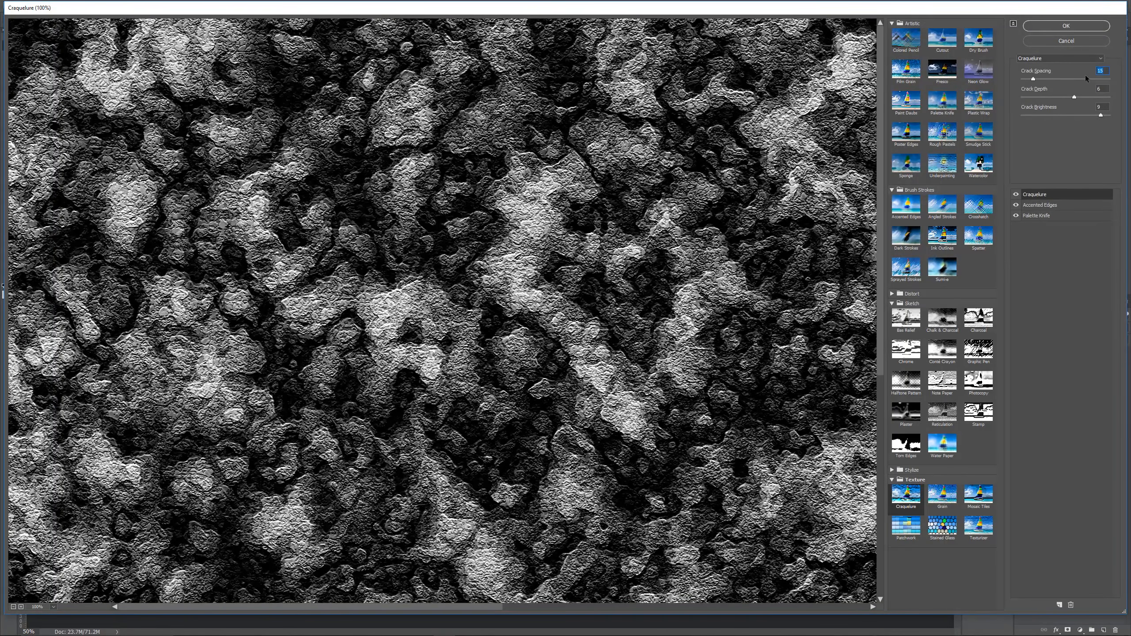
{"action": "type", "text": "30"}
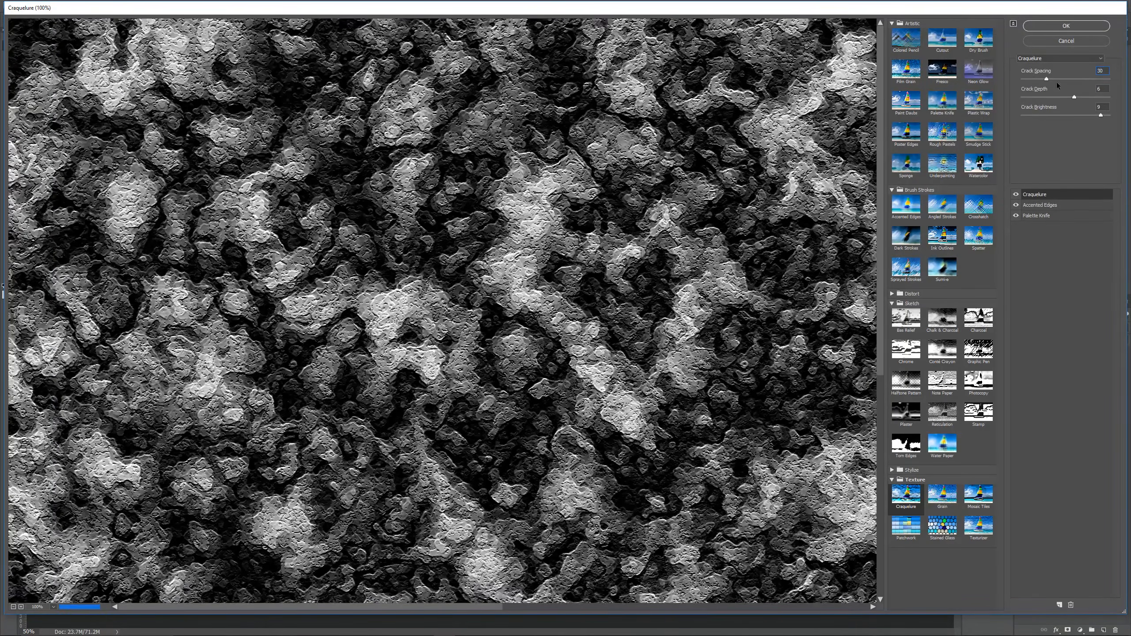
{"action": "left_click_drag", "start_coordinate": [1074, 97], "coordinate": [1093, 97]}
{"action": "type", "text": "5"}
{"action": "left_click", "coordinate": [1105, 106]}
{"action": "type", "text": "6"}
{"action": "left_click", "coordinate": [1082, 26]}
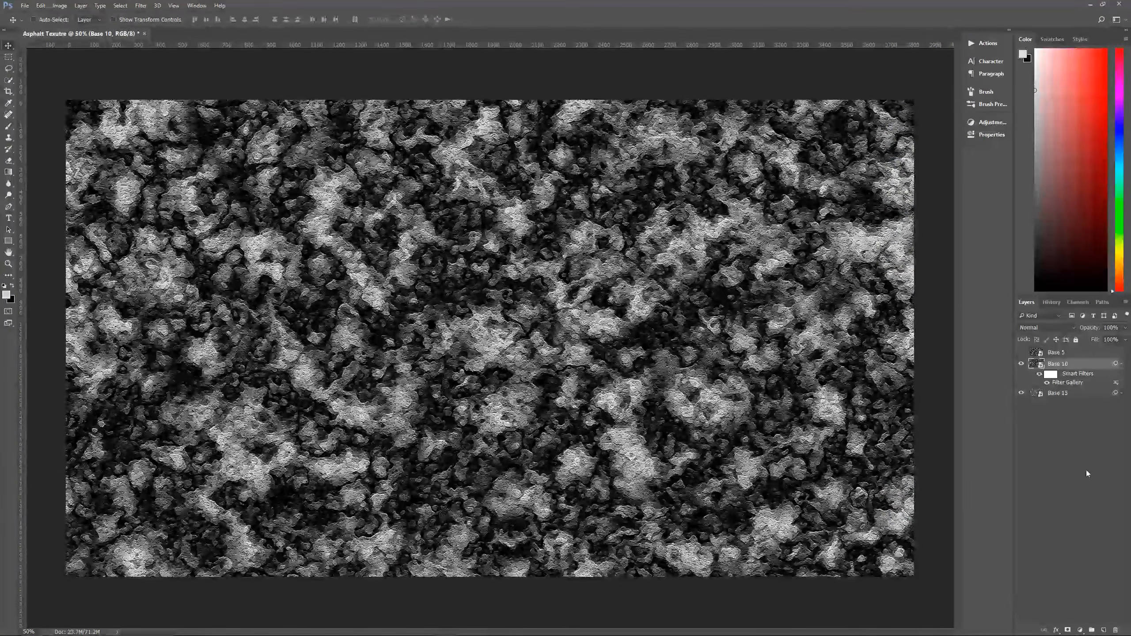
Collapse Base 10's smart filter list and set the layer's blend mode to Color Dodge
{"action": "left_click", "coordinate": [1120, 364]}
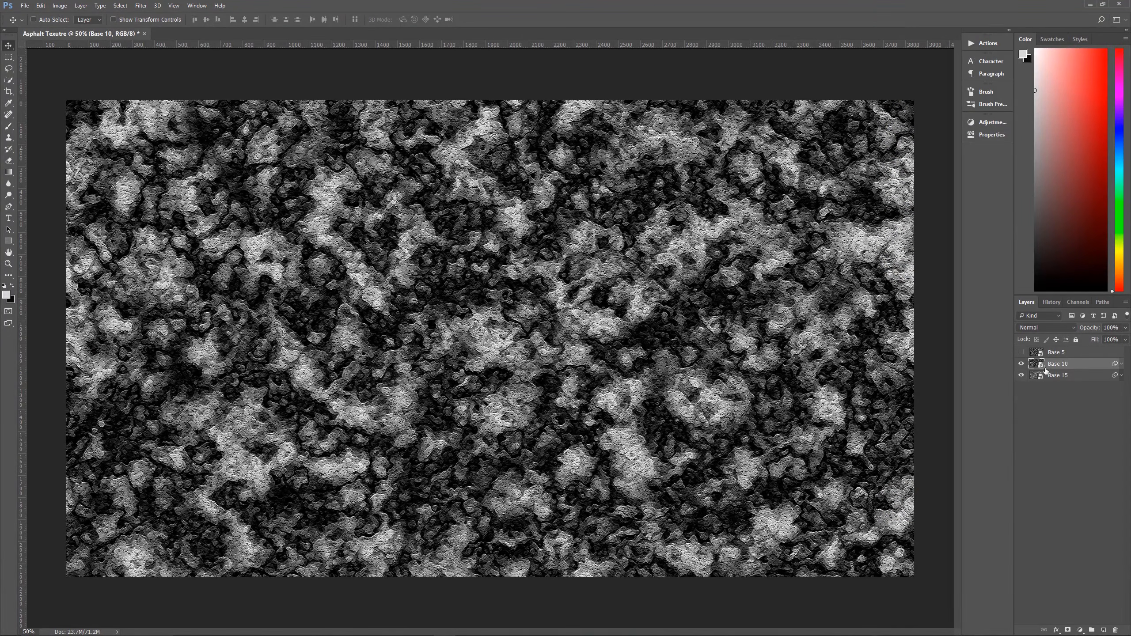
{"action": "left_click", "coordinate": [1049, 328]}
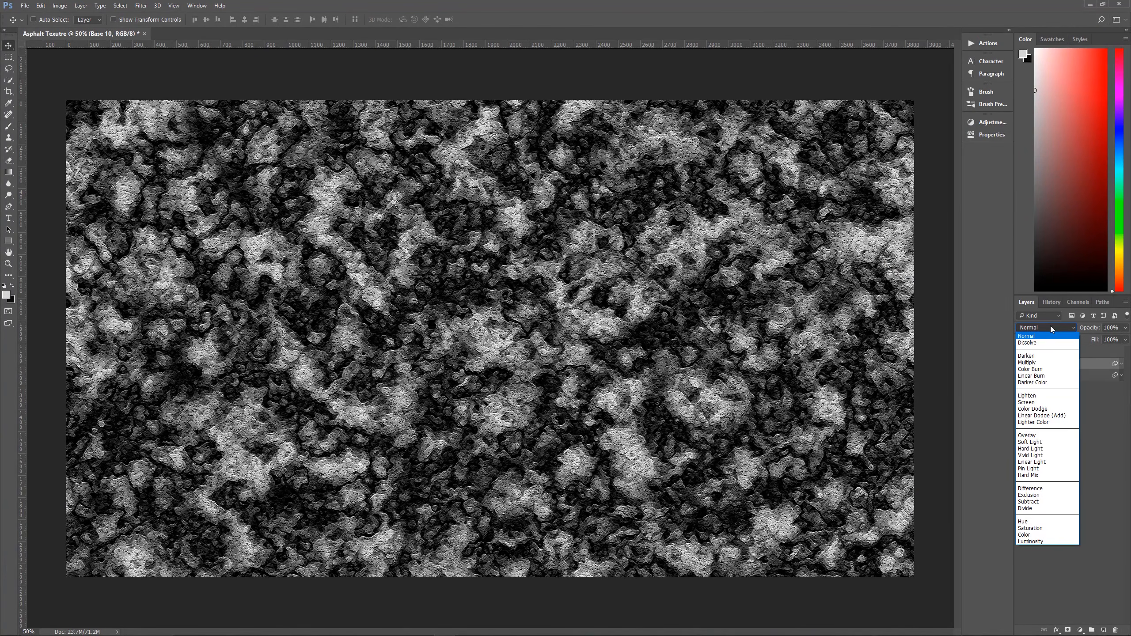
{"action": "left_click", "coordinate": [1037, 409]}
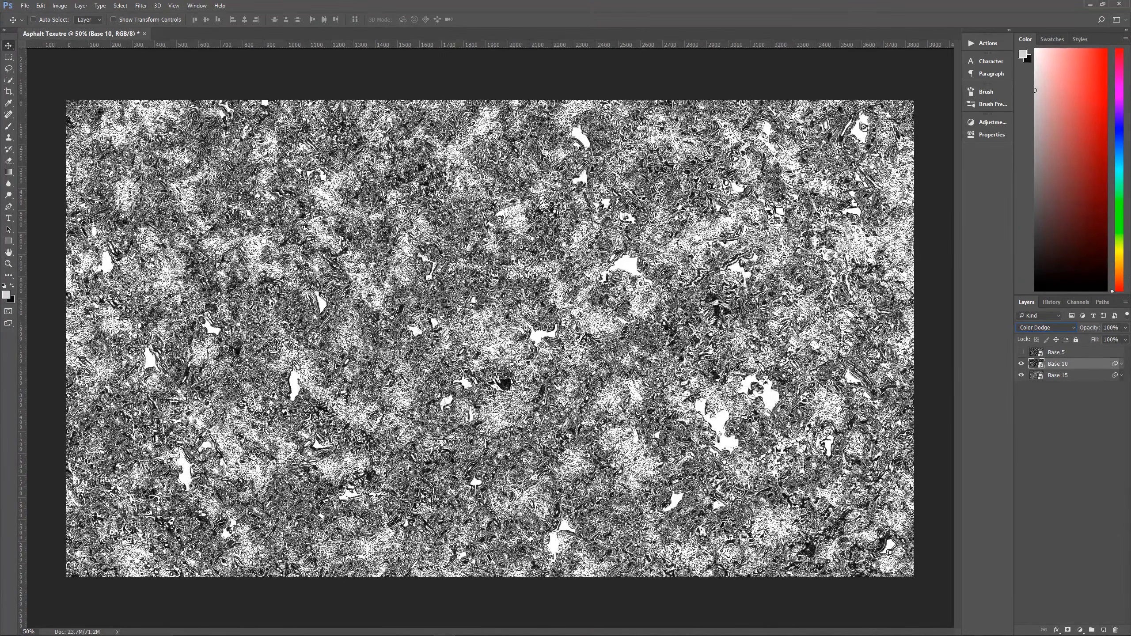
Show the Base 5 layer and set its blend mode to Difference
{"action": "left_click", "coordinate": [1077, 353]}
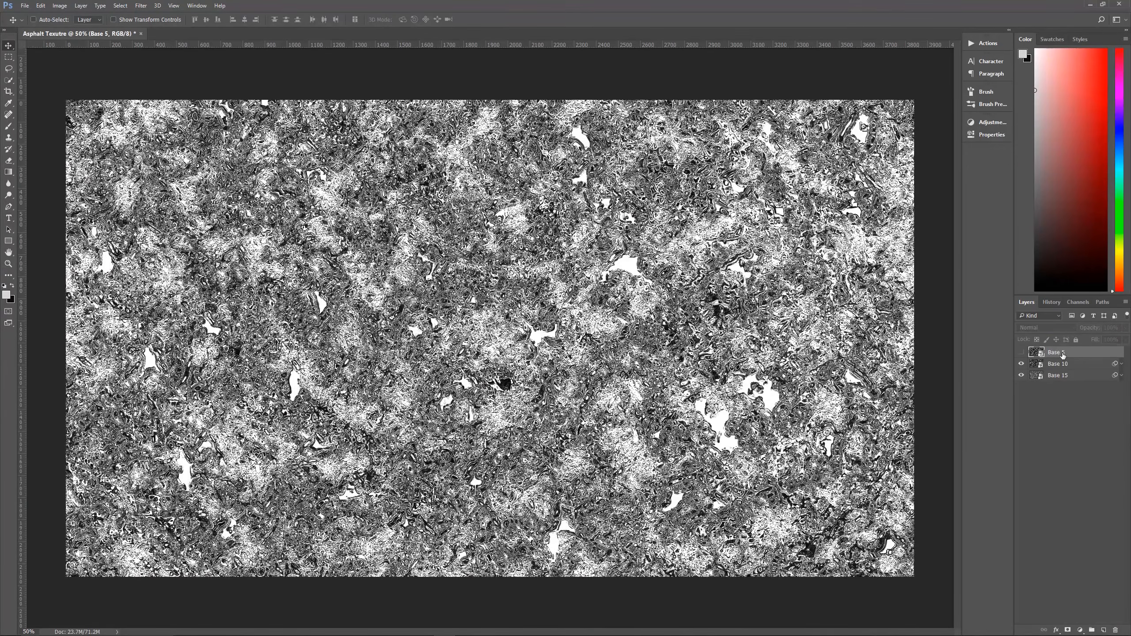
{"action": "left_click", "coordinate": [1021, 352]}
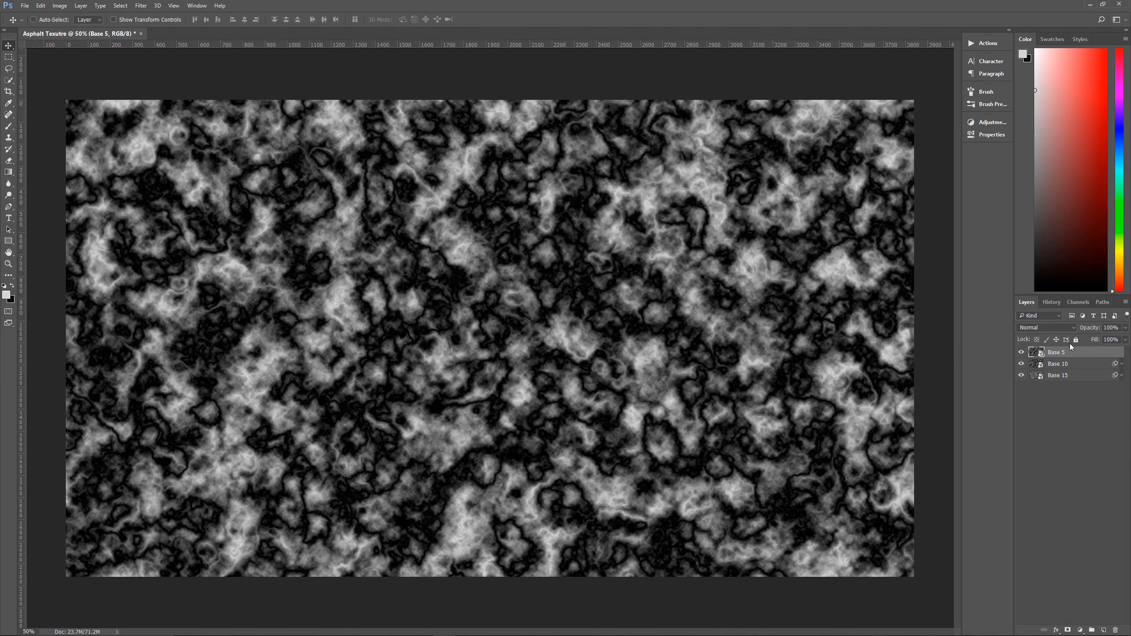
{"action": "left_click", "coordinate": [1049, 328]}
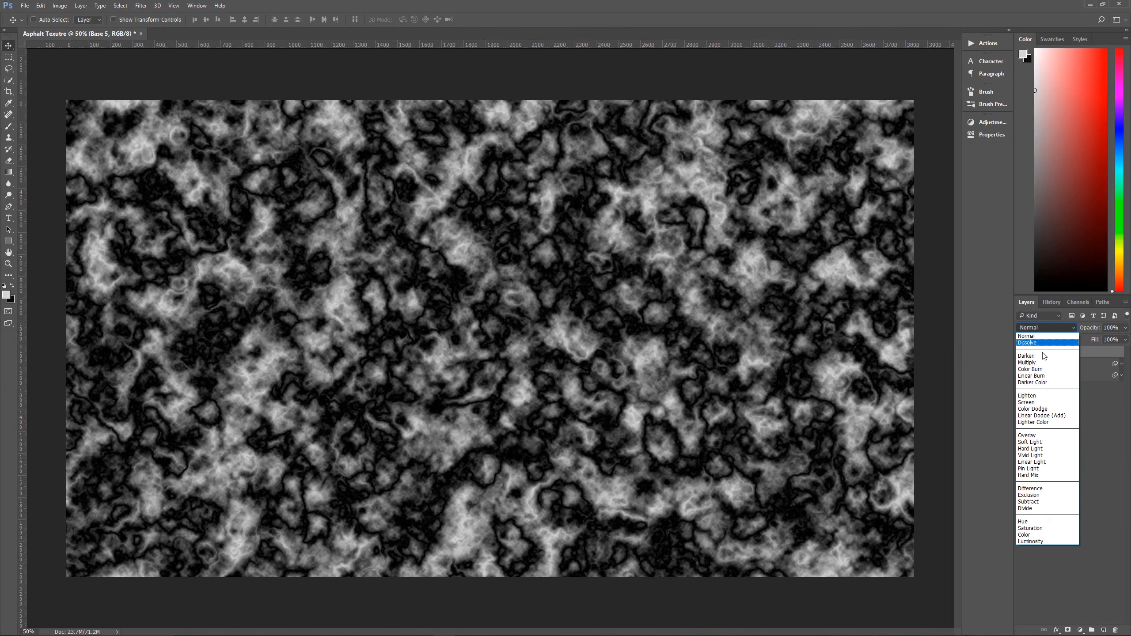
{"action": "left_click", "coordinate": [1036, 490]}
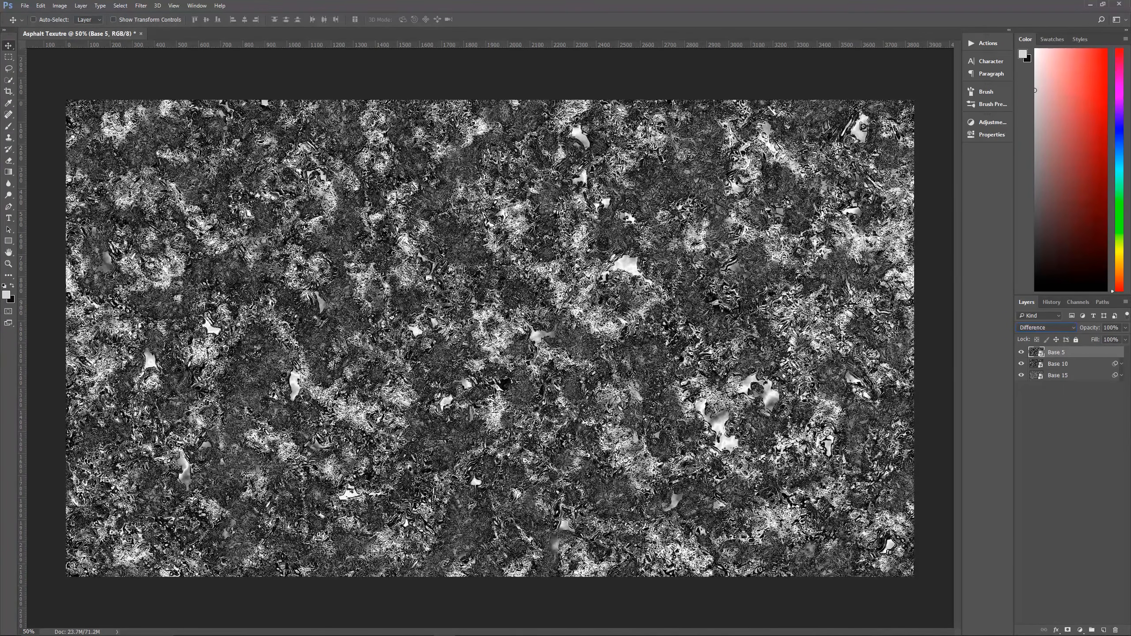
Apply the Filter Gallery to Base 5 with the same Palette Knife, Accented Edges and Craquelure settings, reviewing each effect
{"action": "left_click", "coordinate": [138, 11]}
{"action": "left_click", "coordinate": [153, 40]}
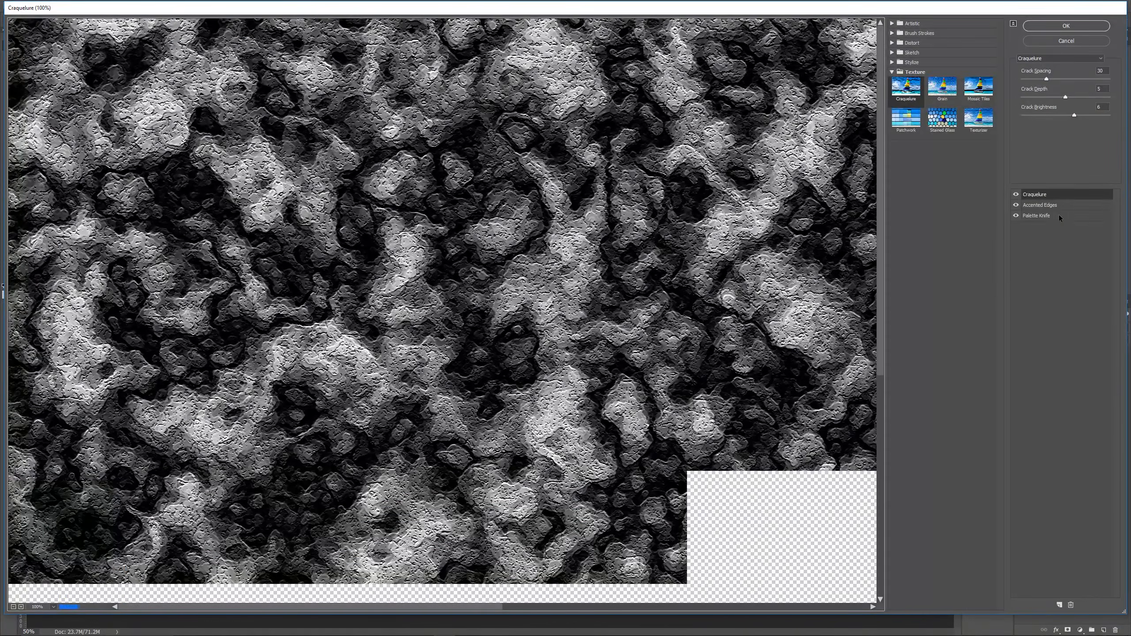
{"action": "left_click", "coordinate": [1059, 216]}
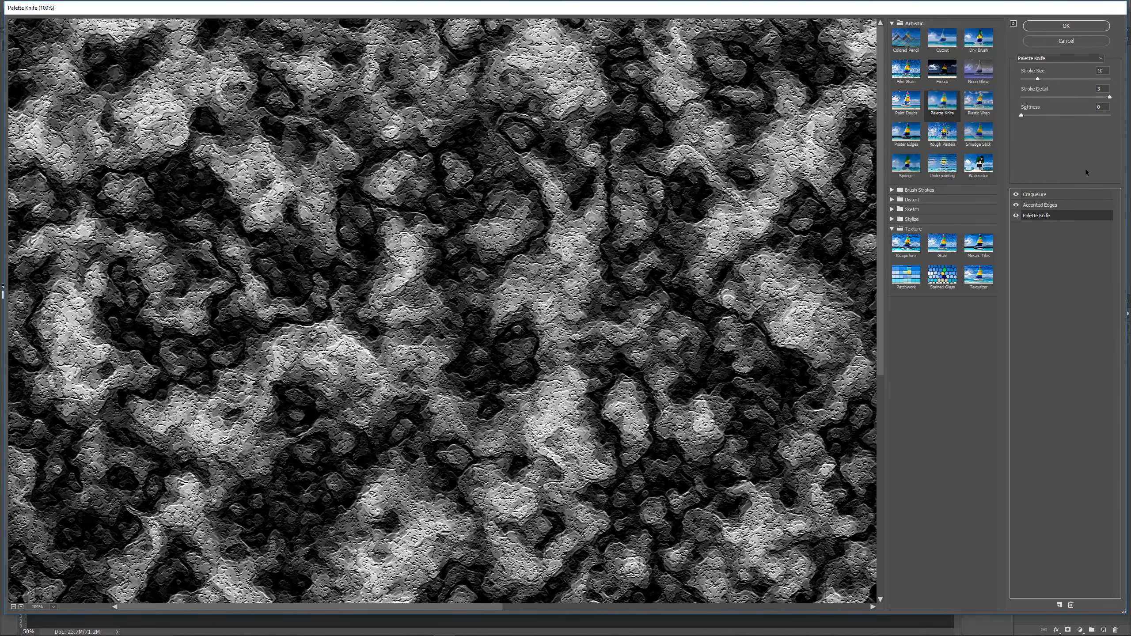
{"action": "left_click", "coordinate": [1050, 207]}
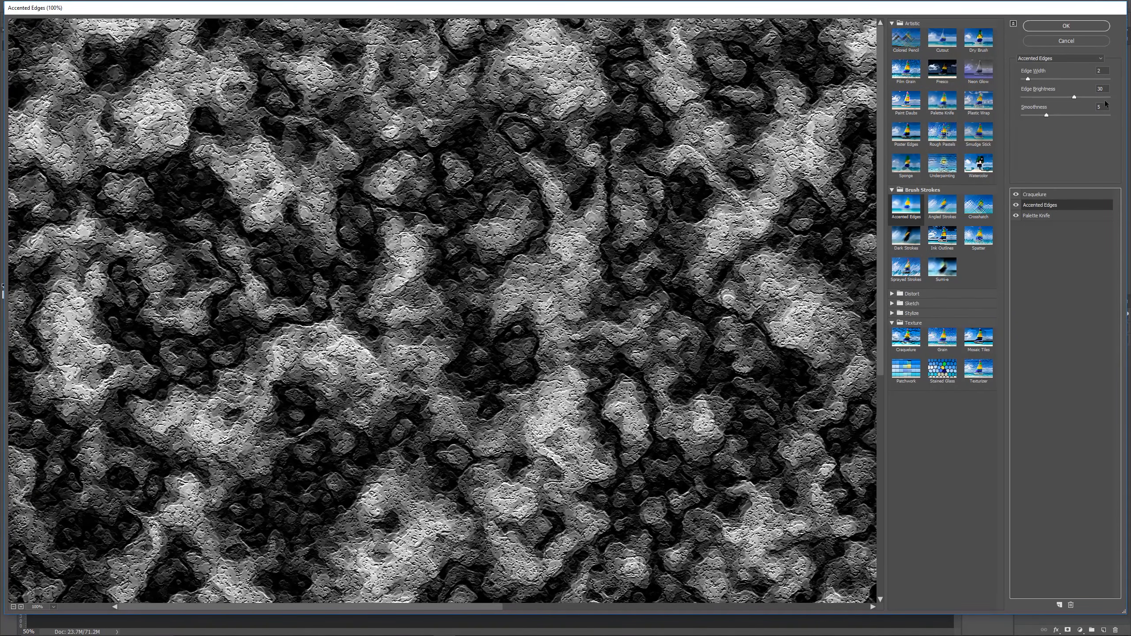
{"action": "left_click", "coordinate": [1064, 196]}
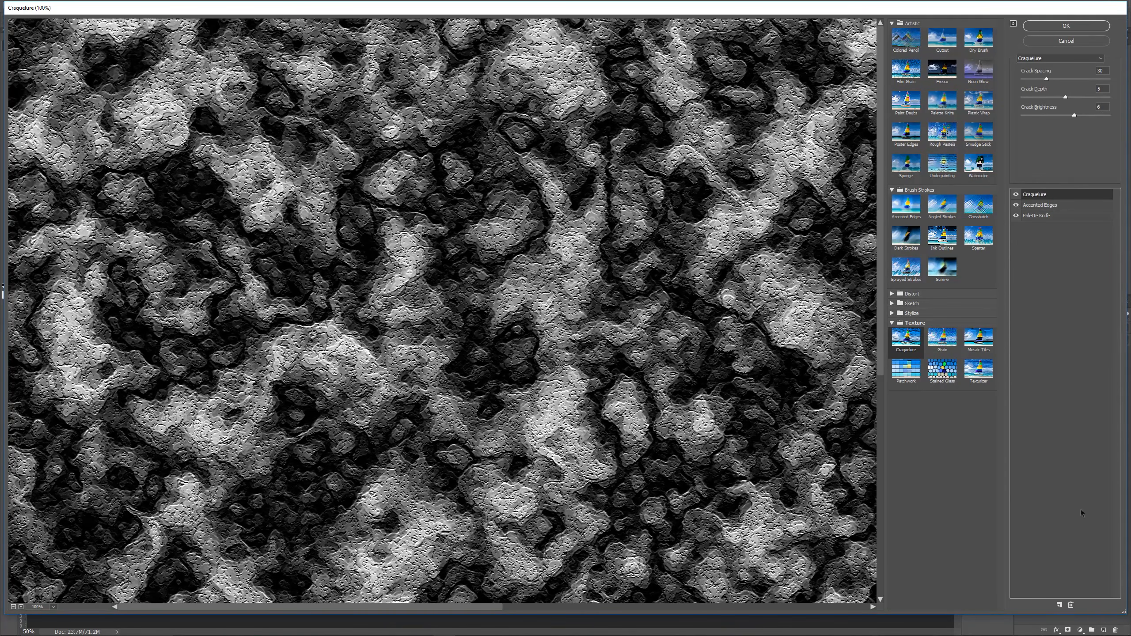
{"action": "left_click", "coordinate": [1066, 26]}
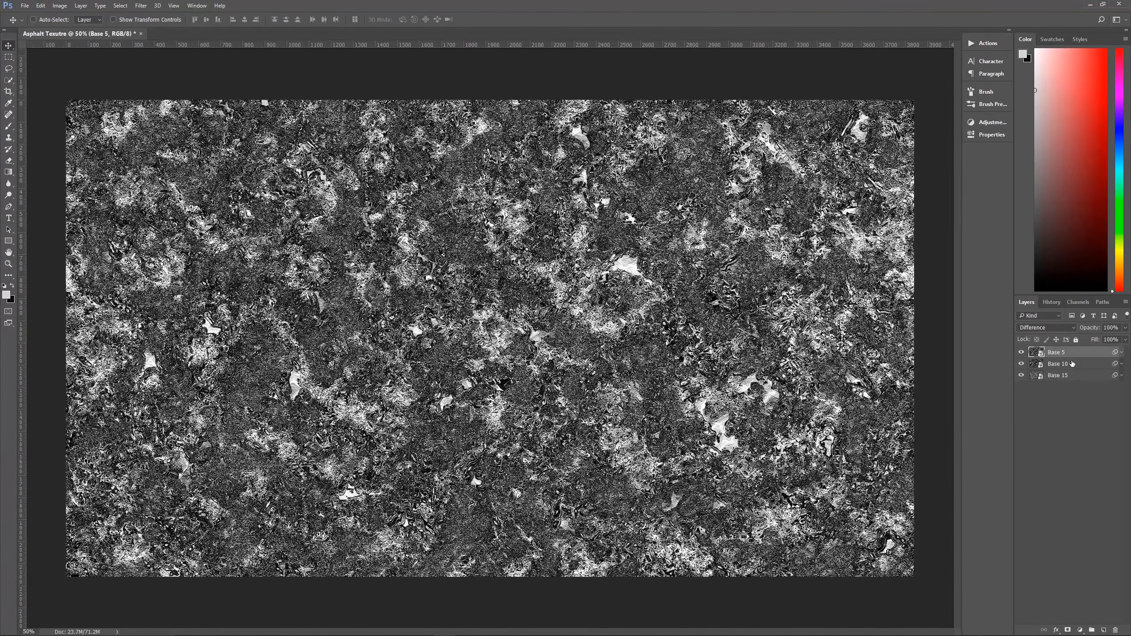
Stamp all visible layers into a new layer named Merged Base and hide Base 5, Base 10 and Base 15
{"action": "key", "text": "ctrl"}
{"action": "key", "text": "ctrl+shift+alt+e"}
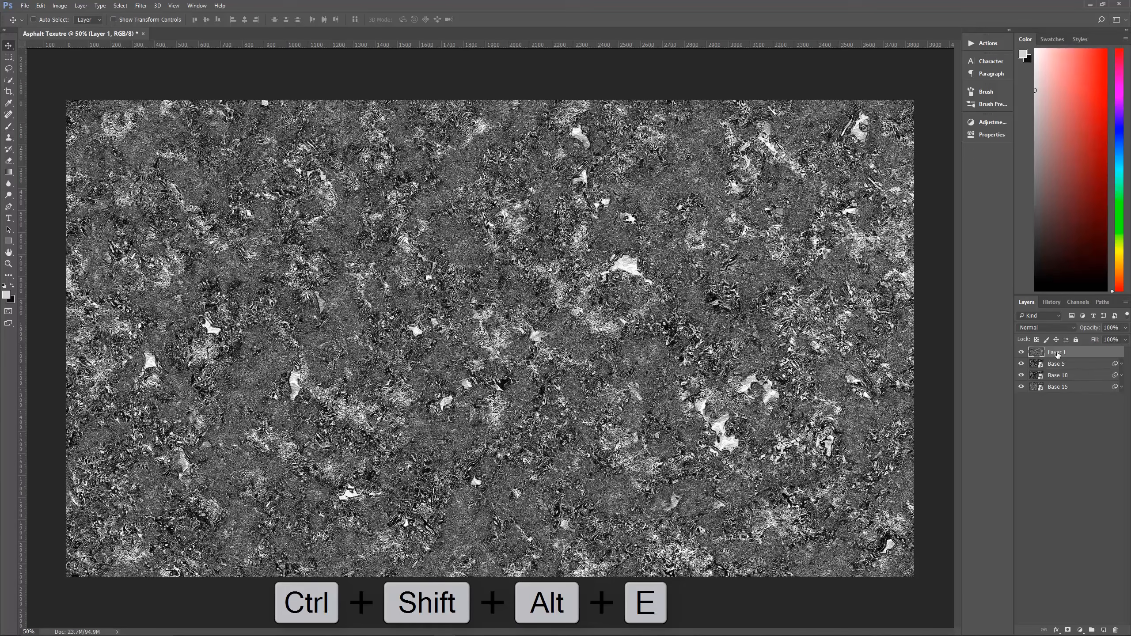
{"action": "double_click", "coordinate": [1057, 353]}
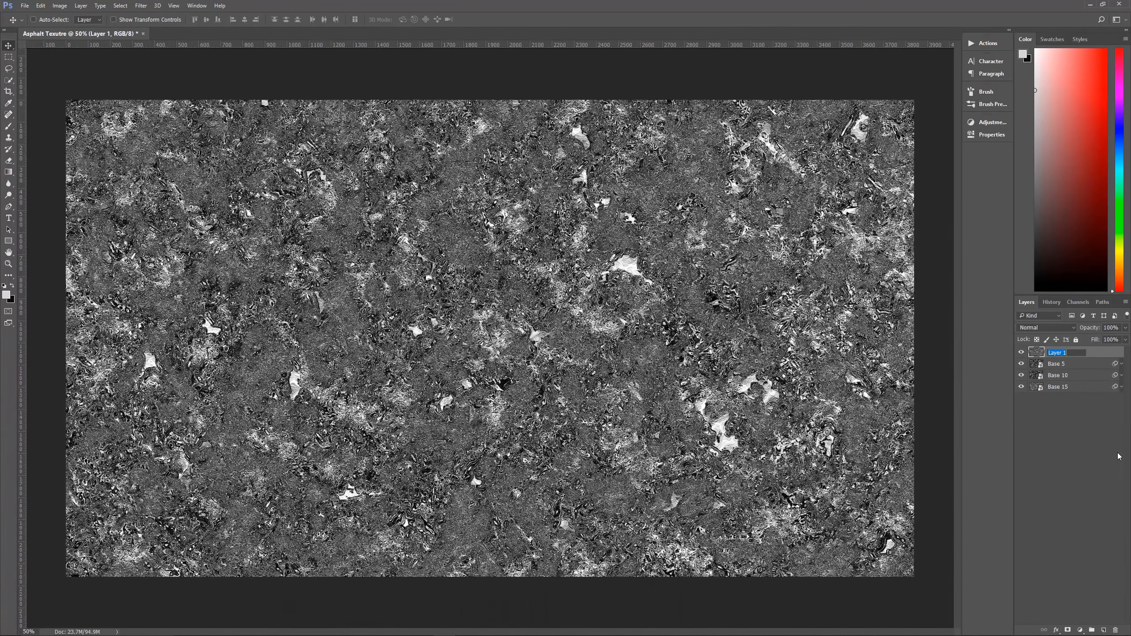
{"action": "type", "text": "Merged Base"}
{"action": "key", "text": "Return"}
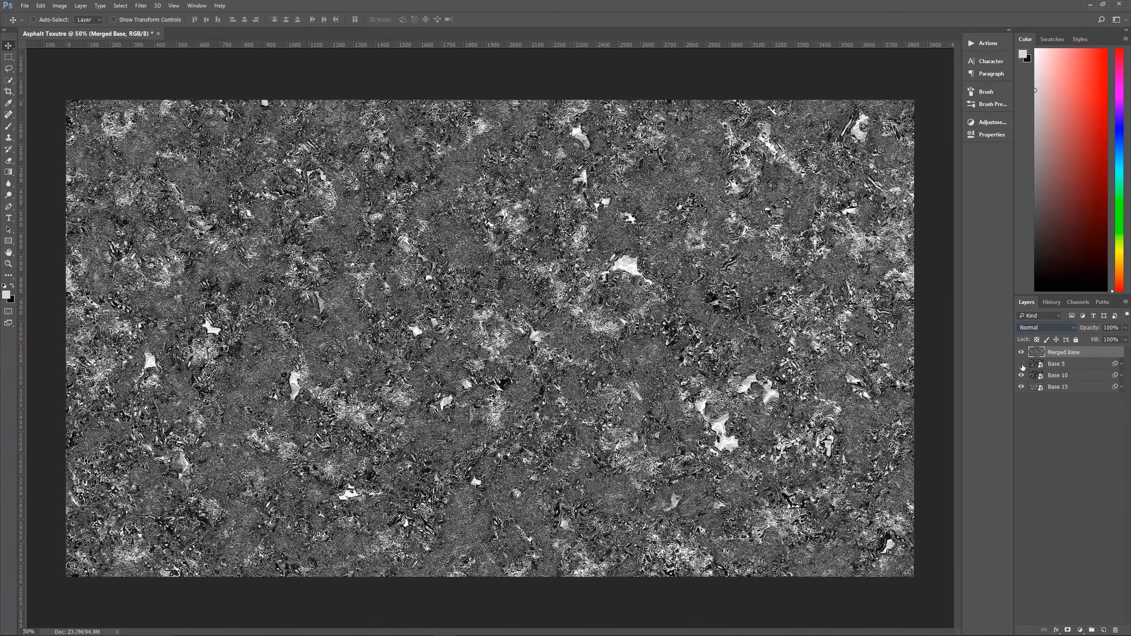
{"action": "left_click_drag", "start_coordinate": [1022, 367], "coordinate": [1022, 387]}
Duplicate the Merged Base layer and rename the copy as Subtract
{"action": "key", "text": "ctrl+j"}
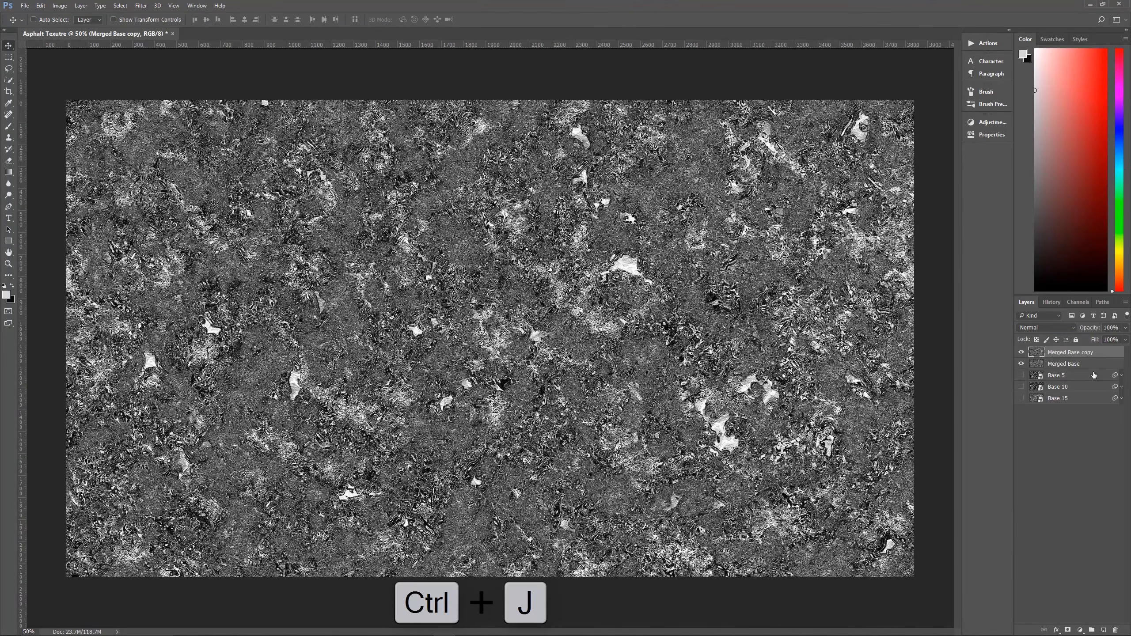
{"action": "double_click", "coordinate": [1069, 354]}
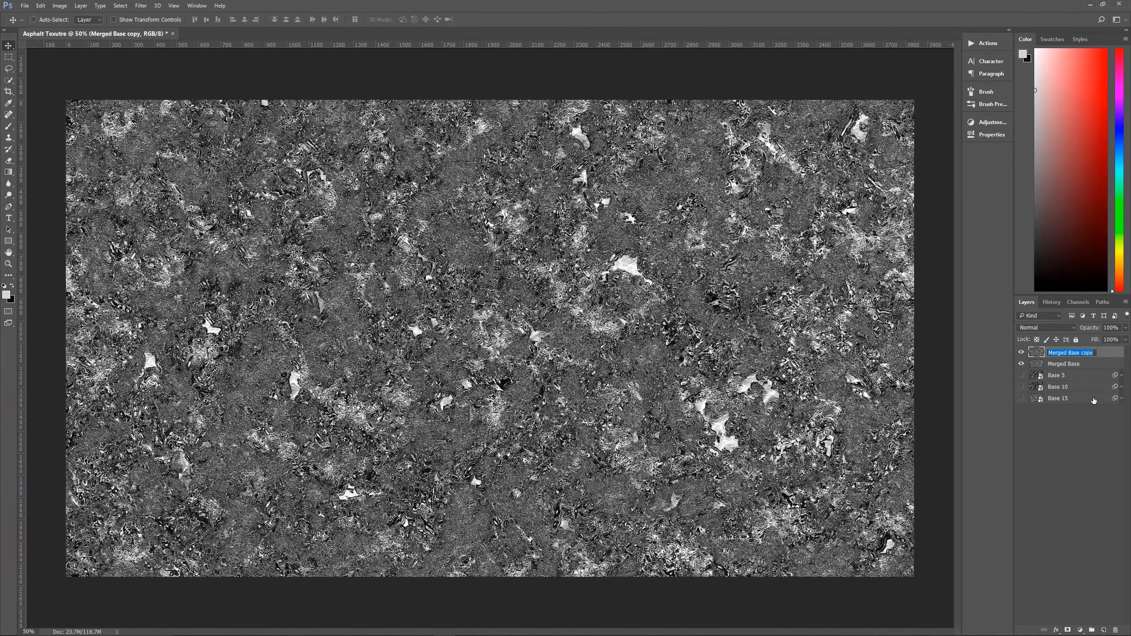
{"action": "type", "text": "Subtract"}
{"action": "left_click", "coordinate": [1098, 353]}
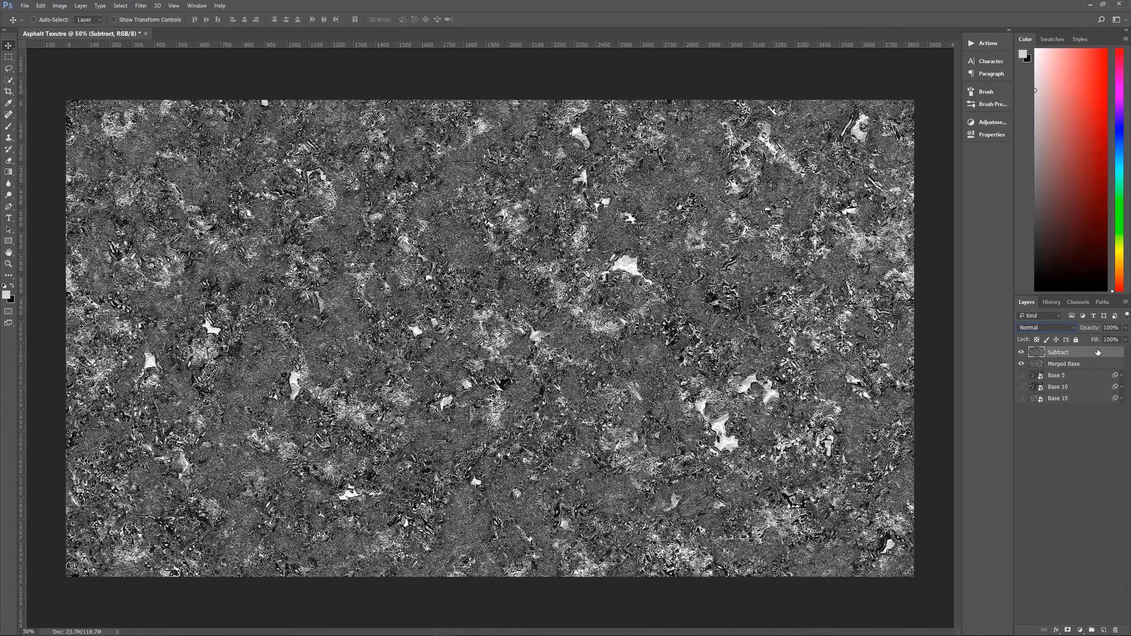
Convert the Subtract layer to a smart object and set its blend mode to Subtract
{"action": "right_click", "coordinate": [1091, 353]}
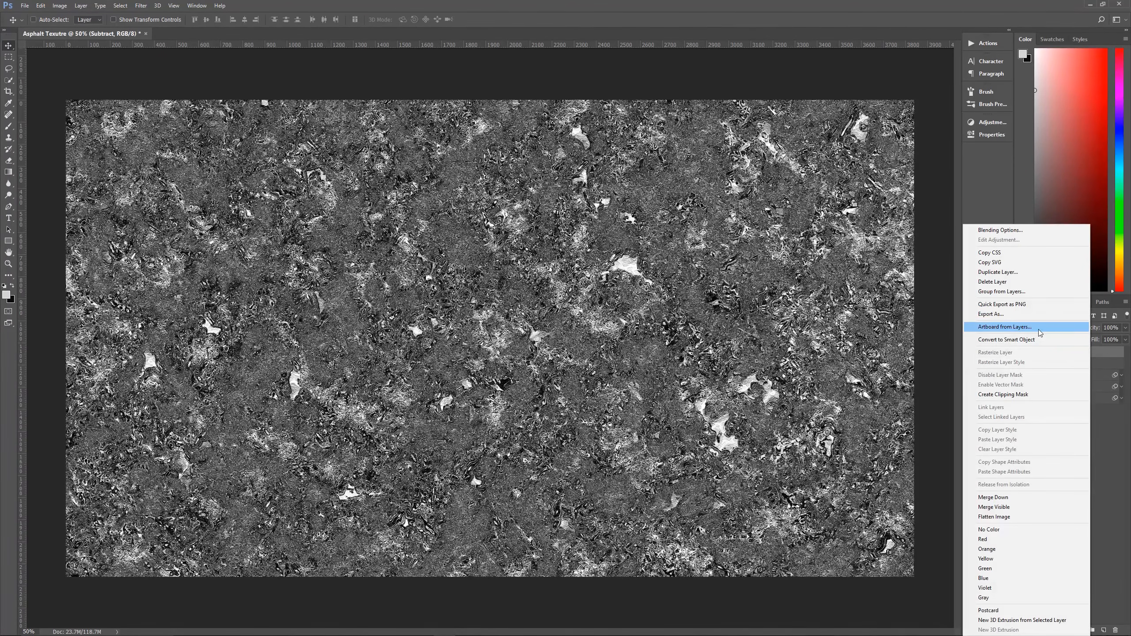
{"action": "left_click", "coordinate": [1066, 341]}
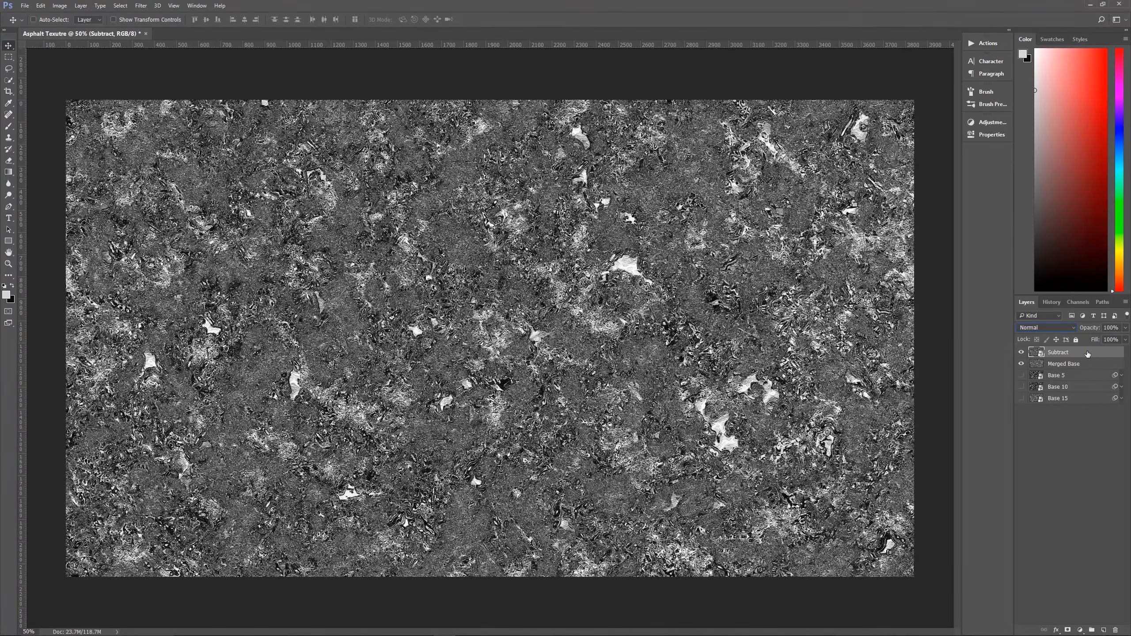
{"action": "left_click", "coordinate": [1058, 328]}
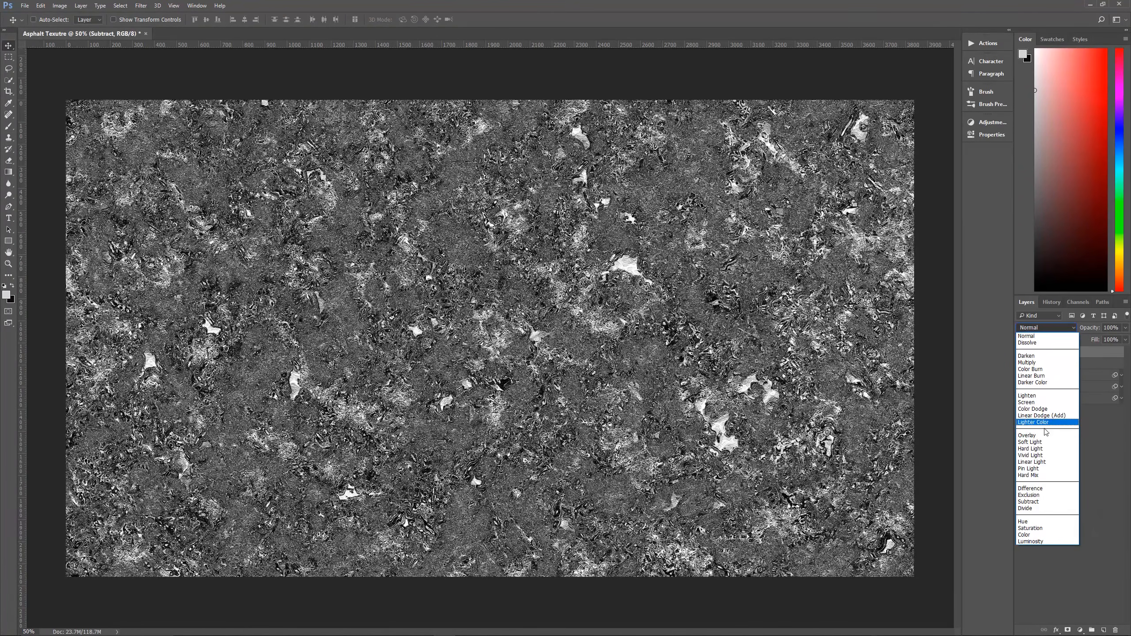
{"action": "left_click", "coordinate": [1033, 502]}
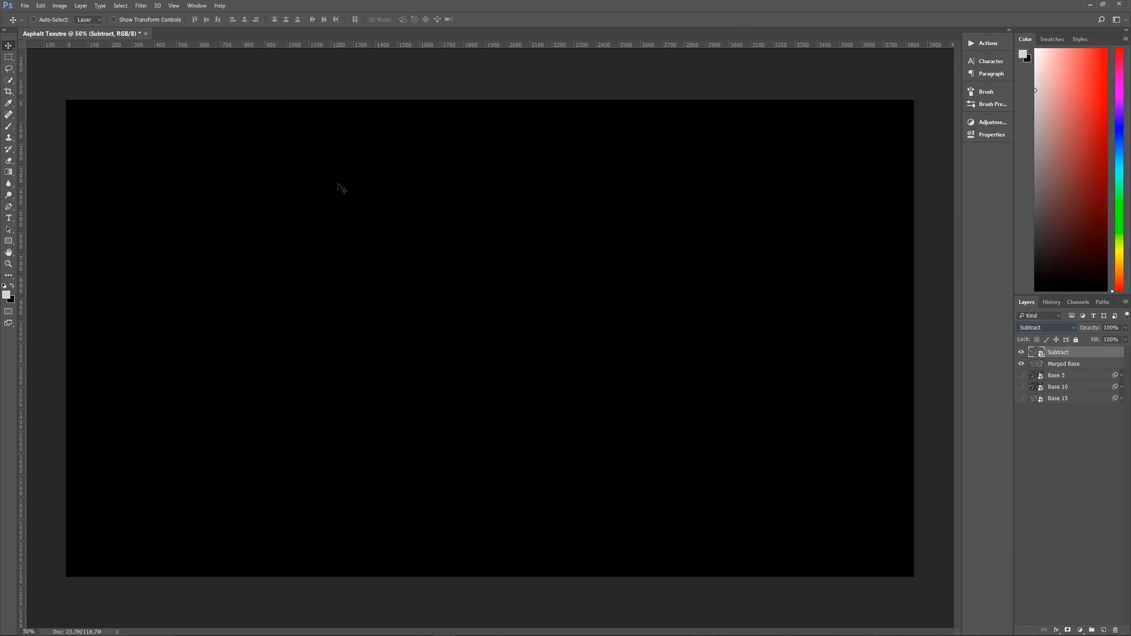
Open the Filter Gallery on the Subtract layer and remove the Accented Edges and Palette Knife effects, keeping only Craquelure
{"action": "left_click", "coordinate": [141, 4]}
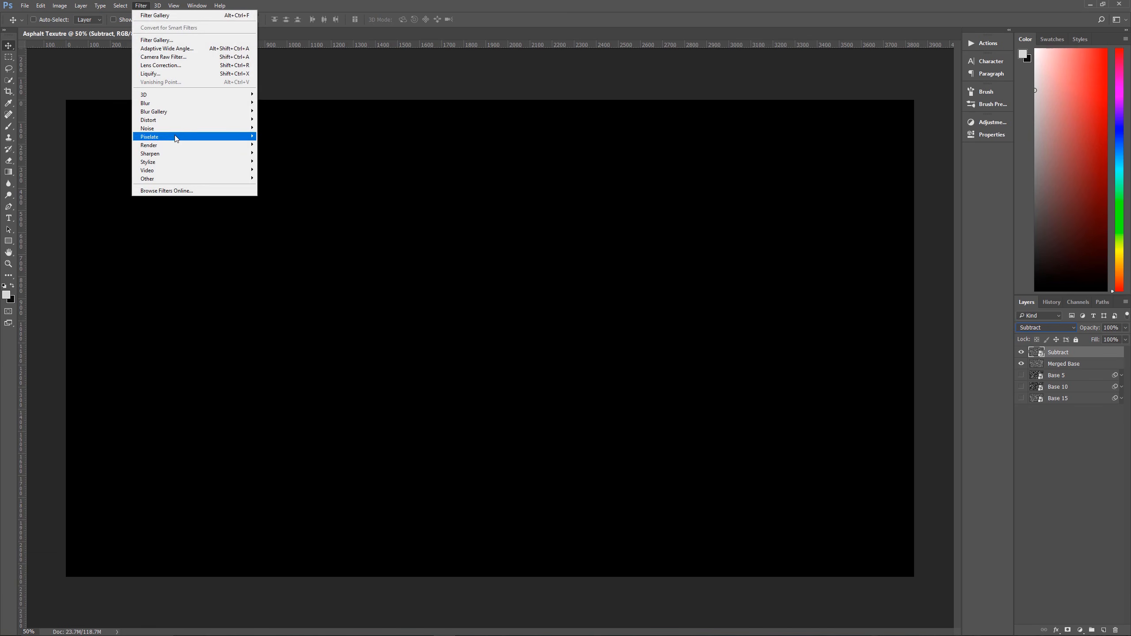
{"action": "left_click", "coordinate": [157, 40]}
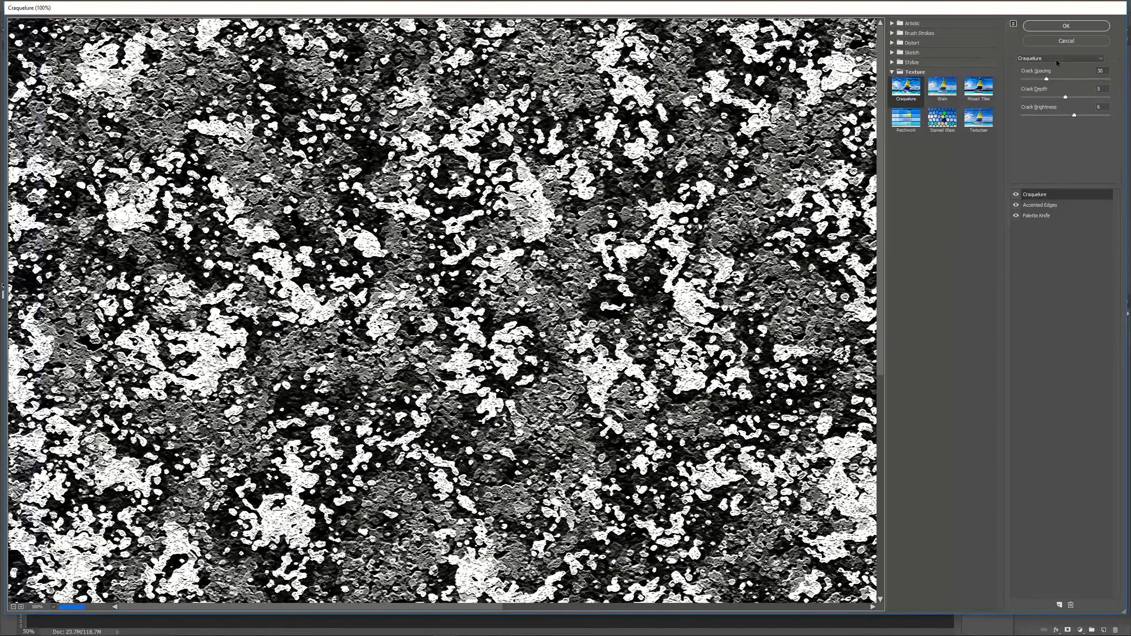
{"action": "left_click", "coordinate": [1049, 205]}
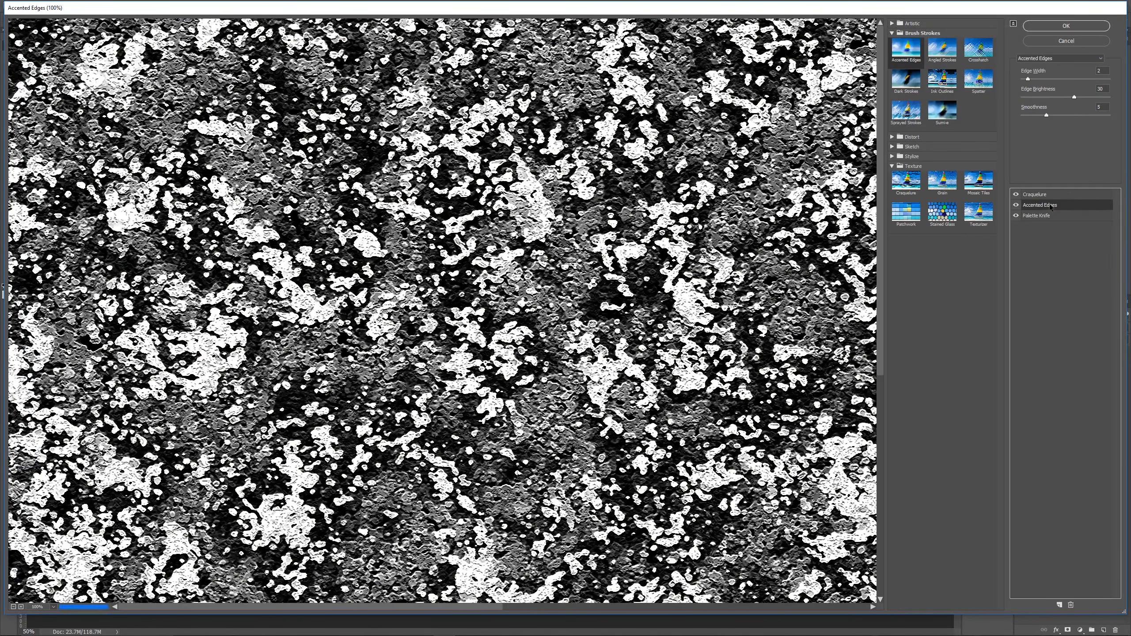
{"action": "left_click", "coordinate": [1071, 606]}
{"action": "left_click", "coordinate": [1071, 606]}
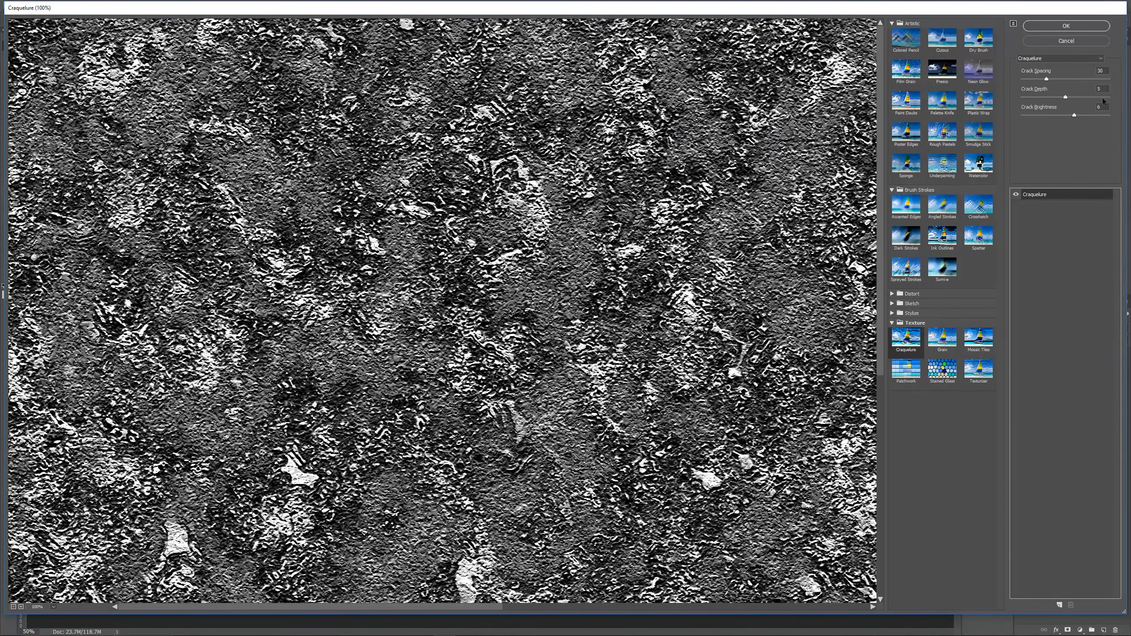
Apply Craquelure to the Subtract layer with crack spacing 20, depth 6 and brightness 9, and collapse its smart filter list
{"action": "left_click", "coordinate": [1106, 69]}
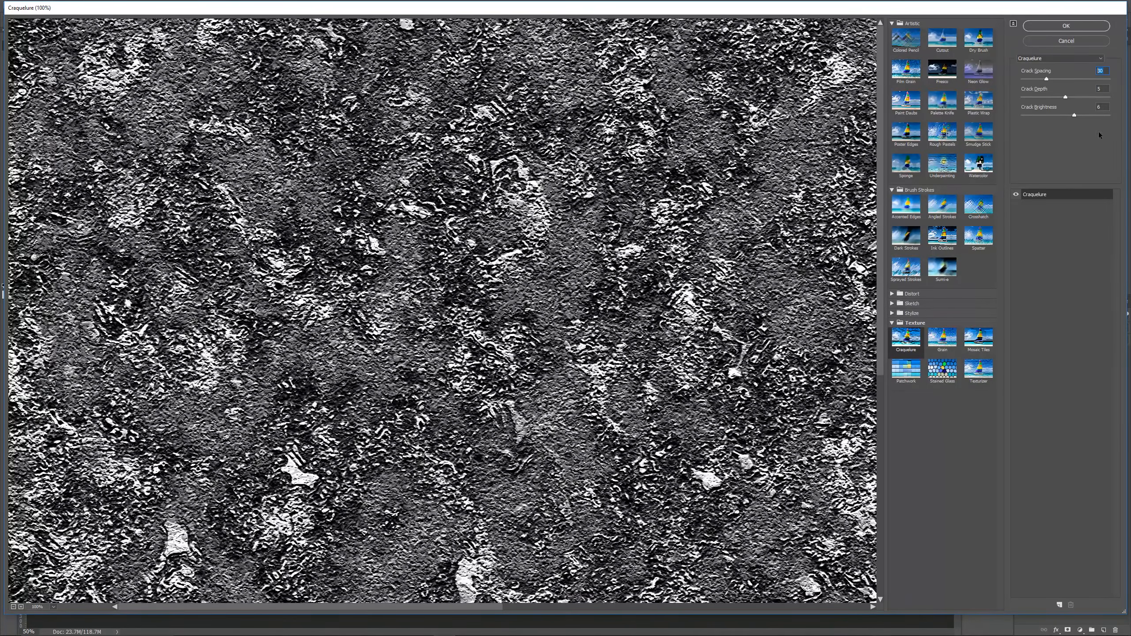
{"action": "type", "text": "20"}
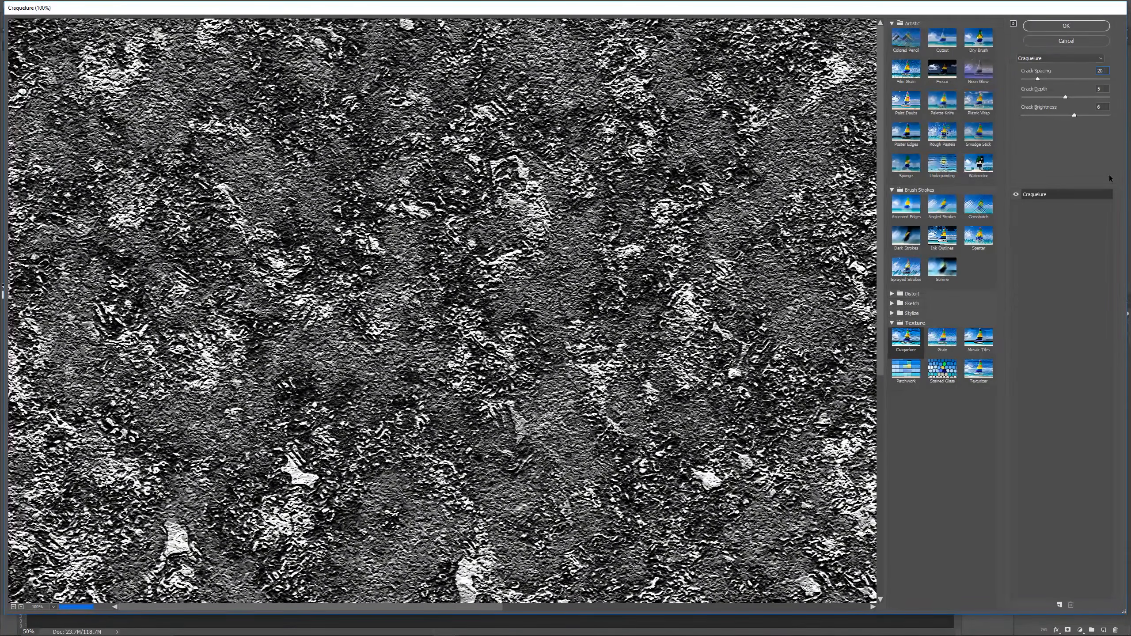
{"action": "key", "text": "Tab"}
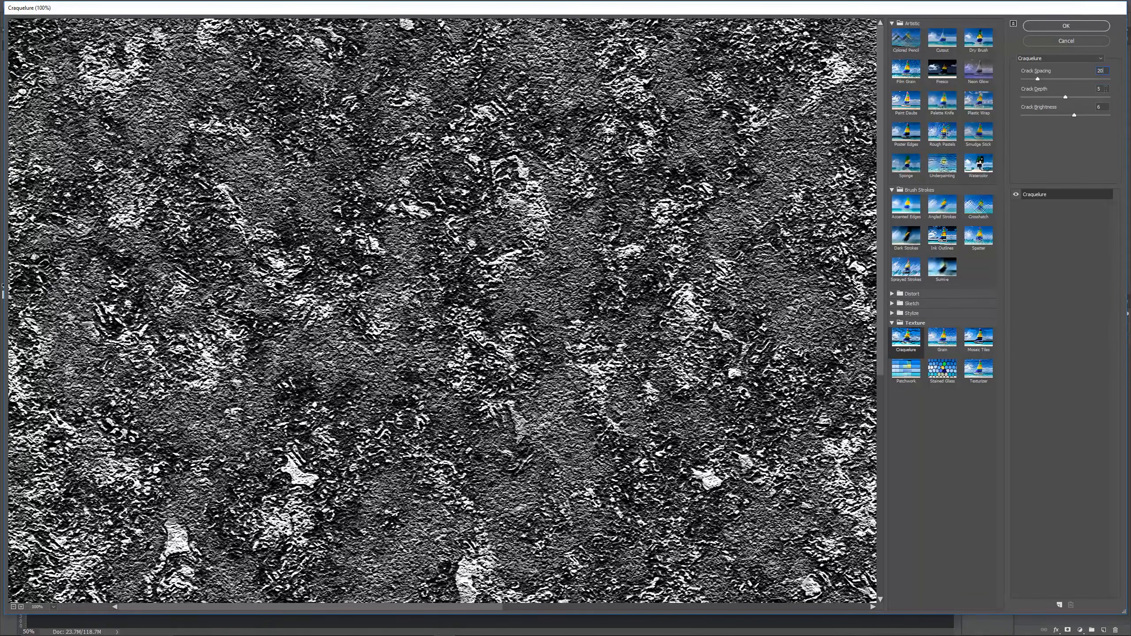
{"action": "type", "text": "6"}
{"action": "key", "text": "Tab"}
{"action": "type", "text": "9"}
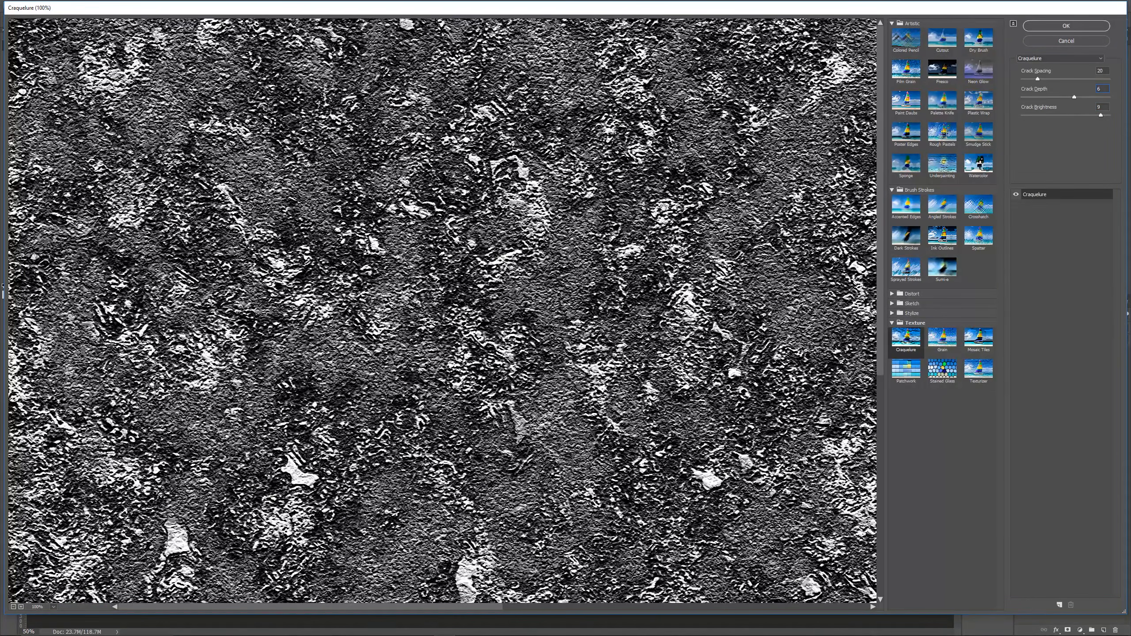
{"action": "left_click", "coordinate": [1047, 24]}
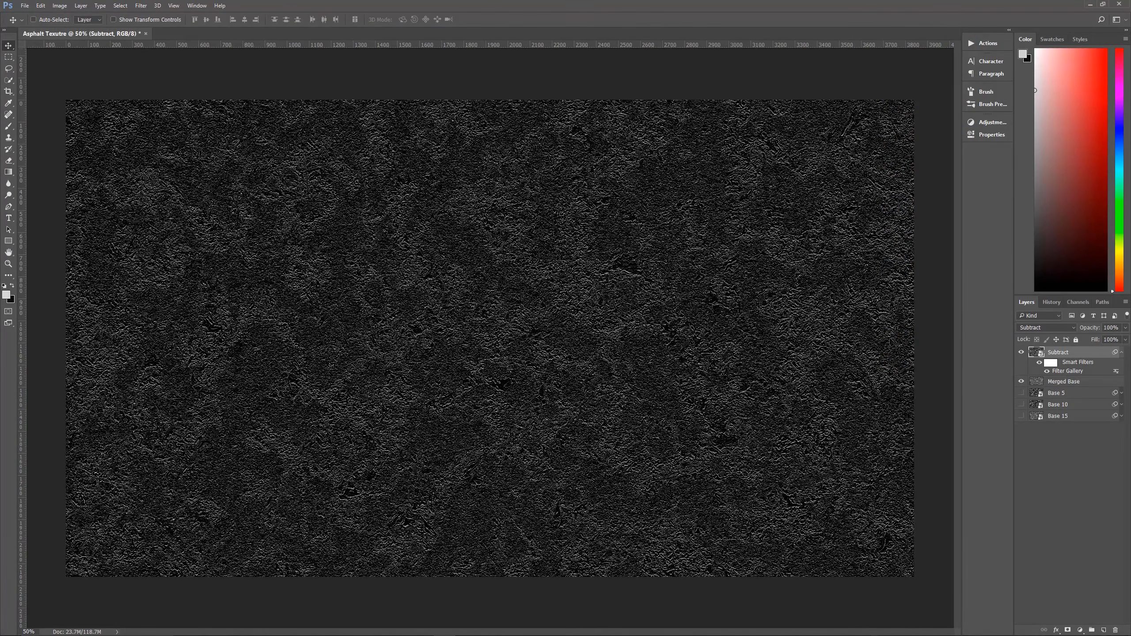
{"action": "left_click", "coordinate": [1123, 353]}
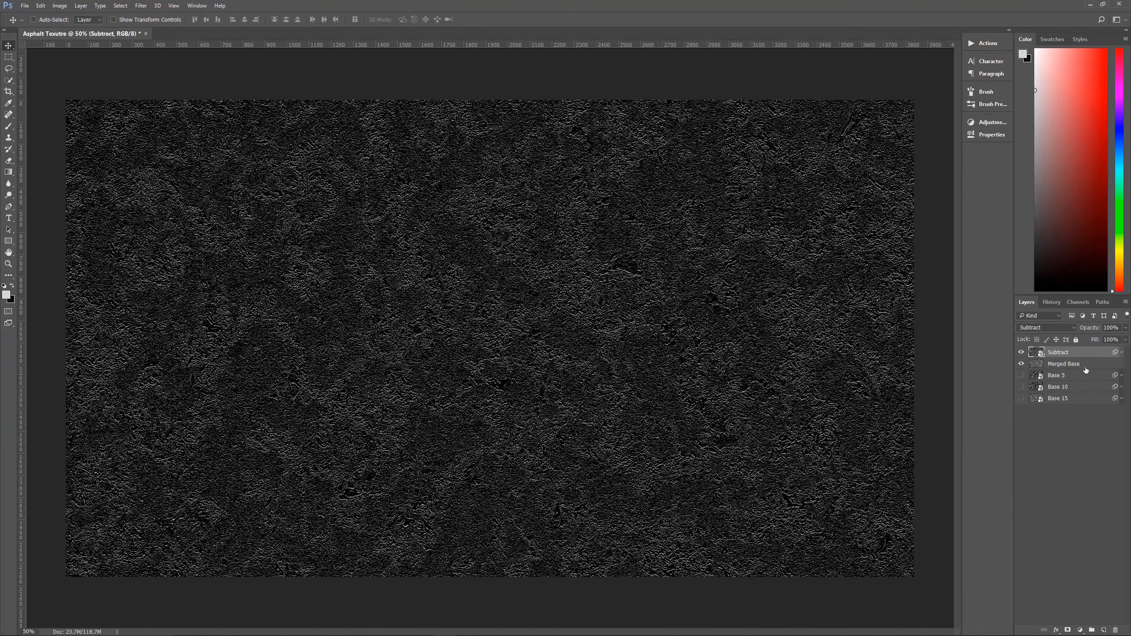
Add a new layer named Clouds above Subtract and render the Clouds filter on it
{"action": "left_click", "coordinate": [1105, 630]}
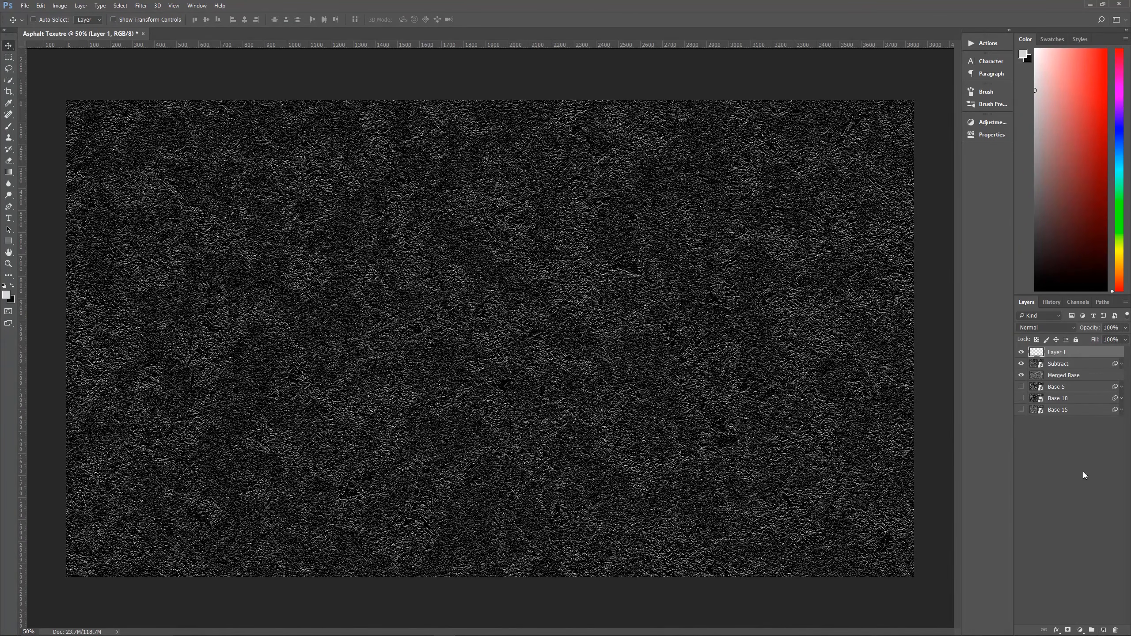
{"action": "double_click", "coordinate": [1059, 353]}
{"action": "type", "text": "Clouds"}
{"action": "key", "text": "Return"}
{"action": "left_click", "coordinate": [140, 5]}
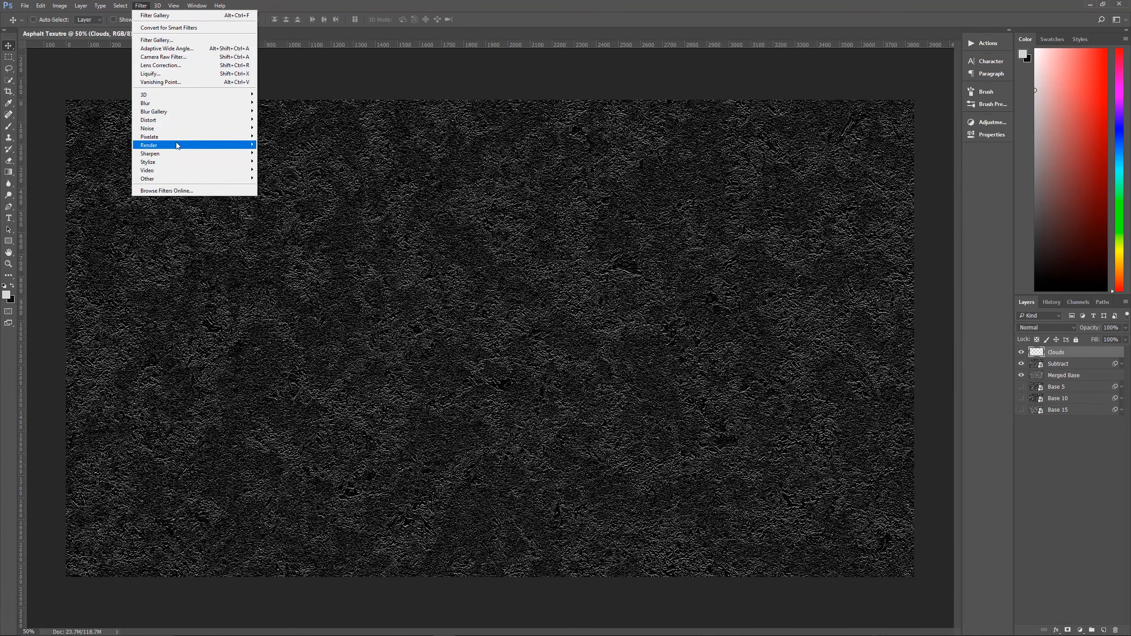
{"action": "mouse_move", "coordinate": [192, 145]}
{"action": "left_click", "coordinate": [290, 182]}
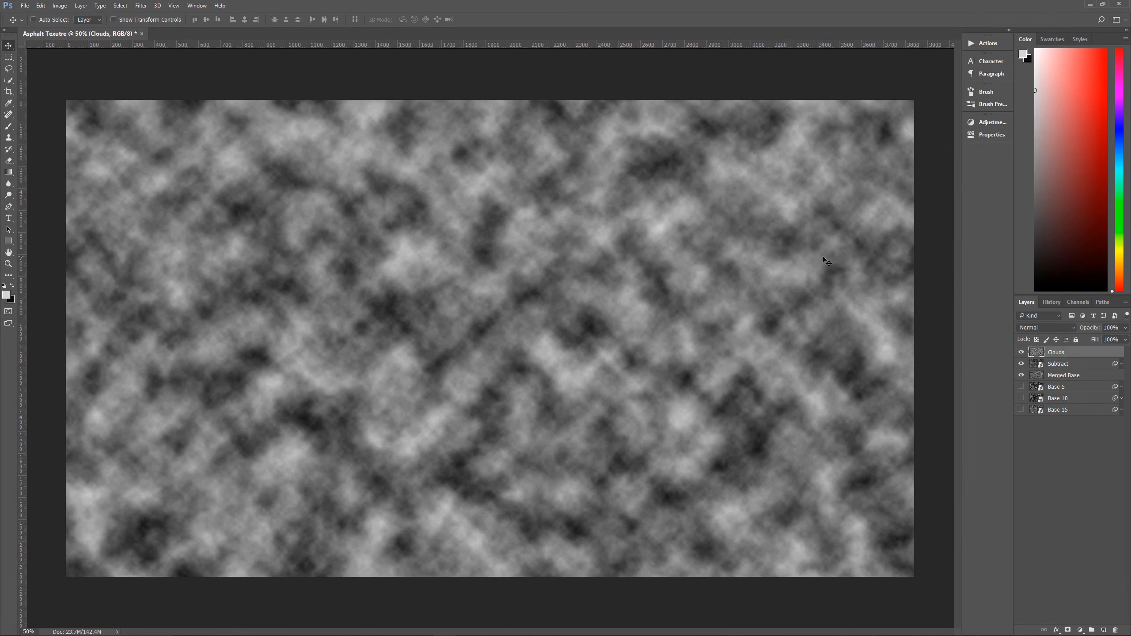
Set the Clouds layer's blend mode to Overlay and compare the texture with the layer hidden and shown
{"action": "left_click", "coordinate": [1044, 327]}
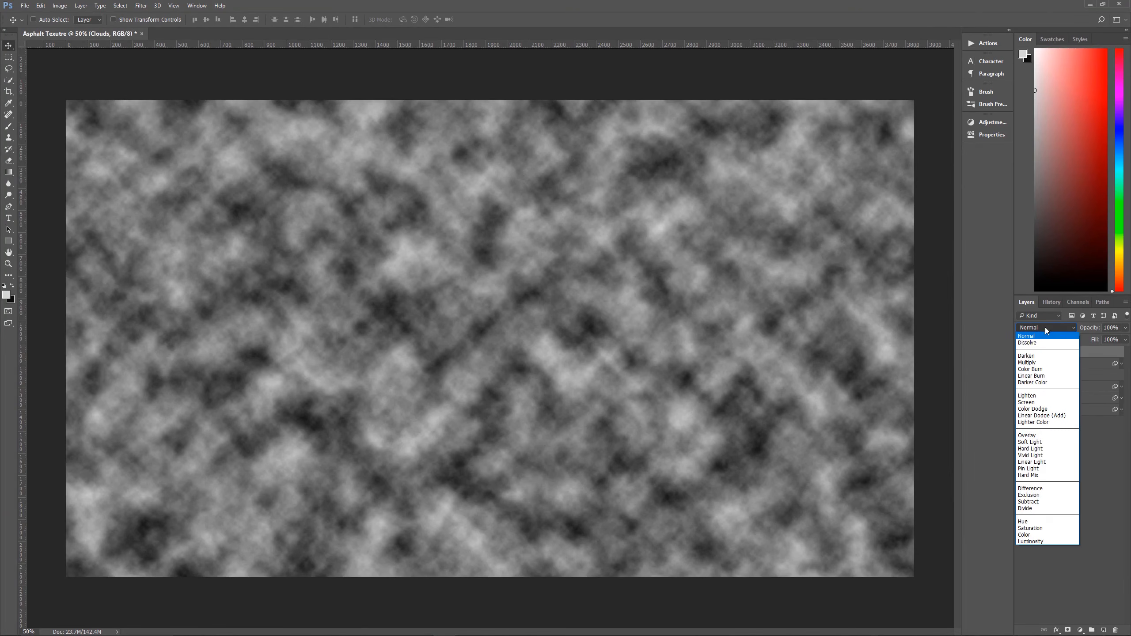
{"action": "left_click", "coordinate": [1041, 434]}
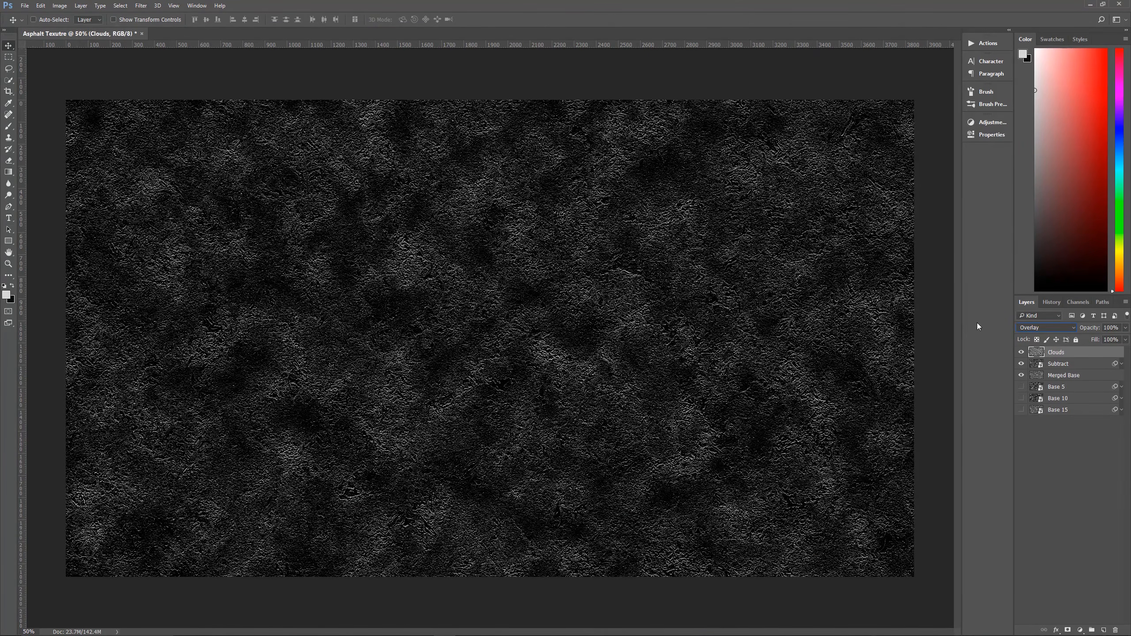
{"action": "left_click", "coordinate": [1021, 352]}
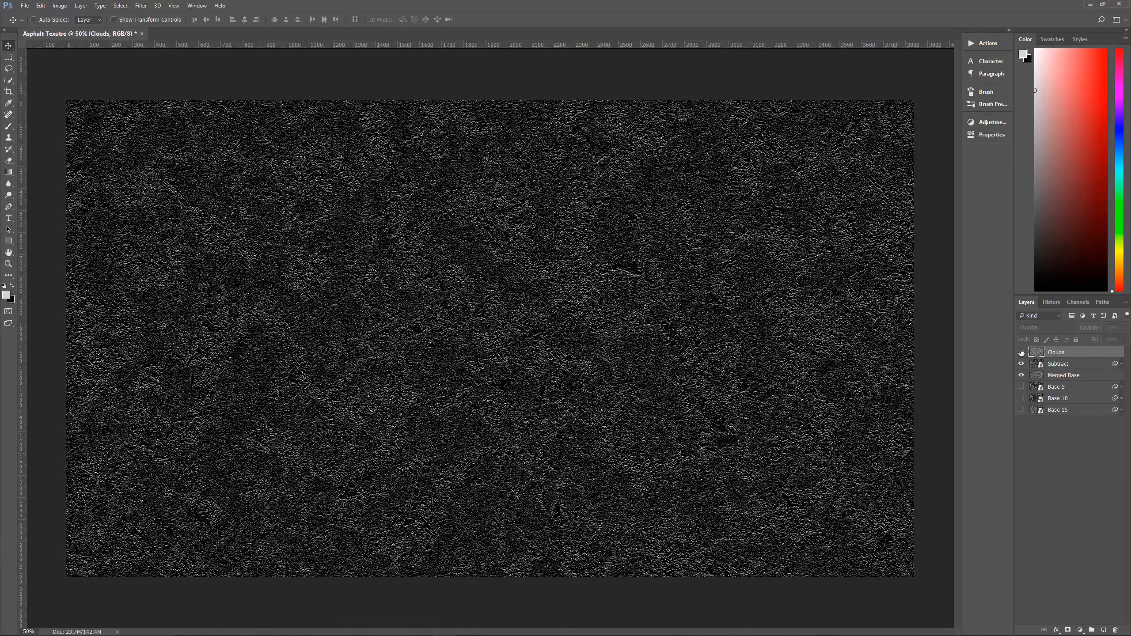
{"action": "left_click", "coordinate": [1021, 353]}
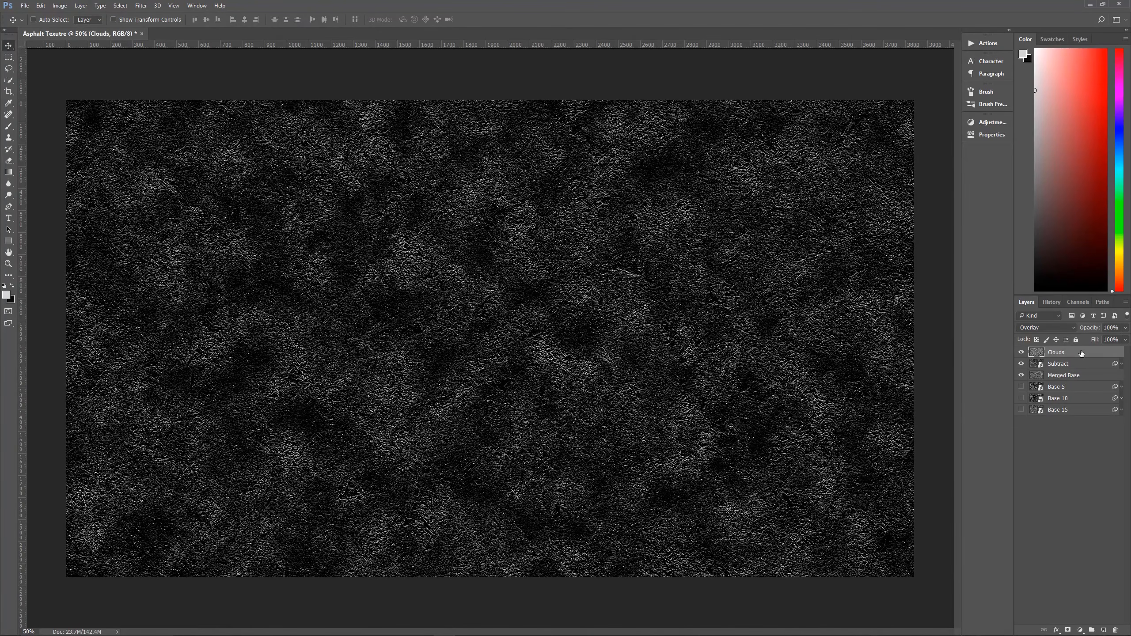
Add a Brightness/Contrast adjustment layer above Clouds with brightness -150 and contrast 70
{"action": "left_click", "coordinate": [1082, 632]}
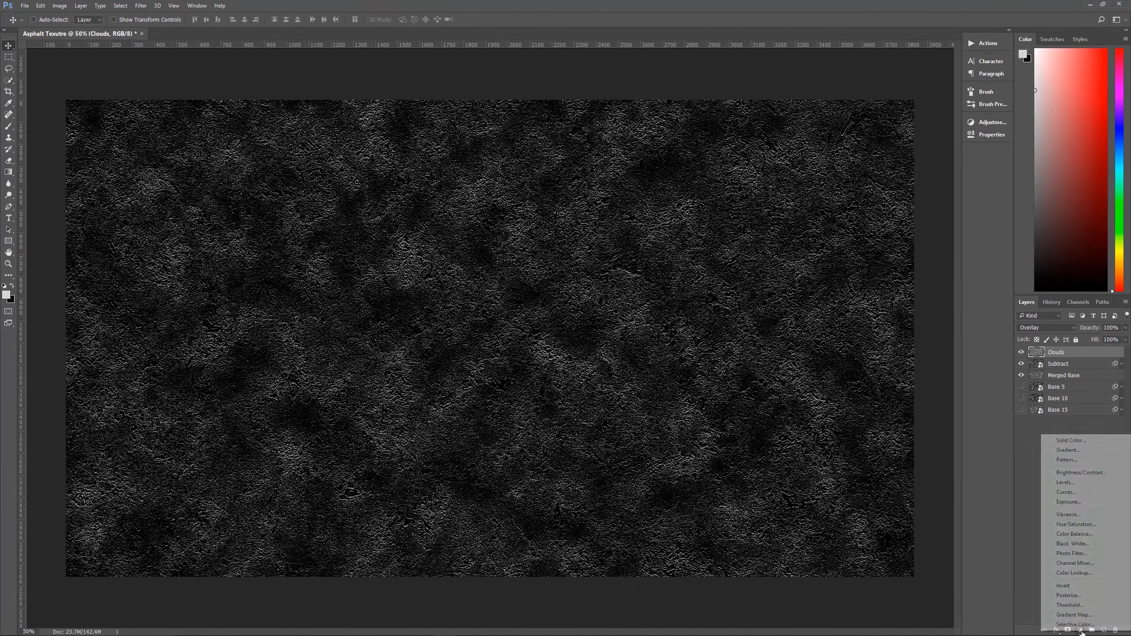
{"action": "left_click", "coordinate": [1088, 472]}
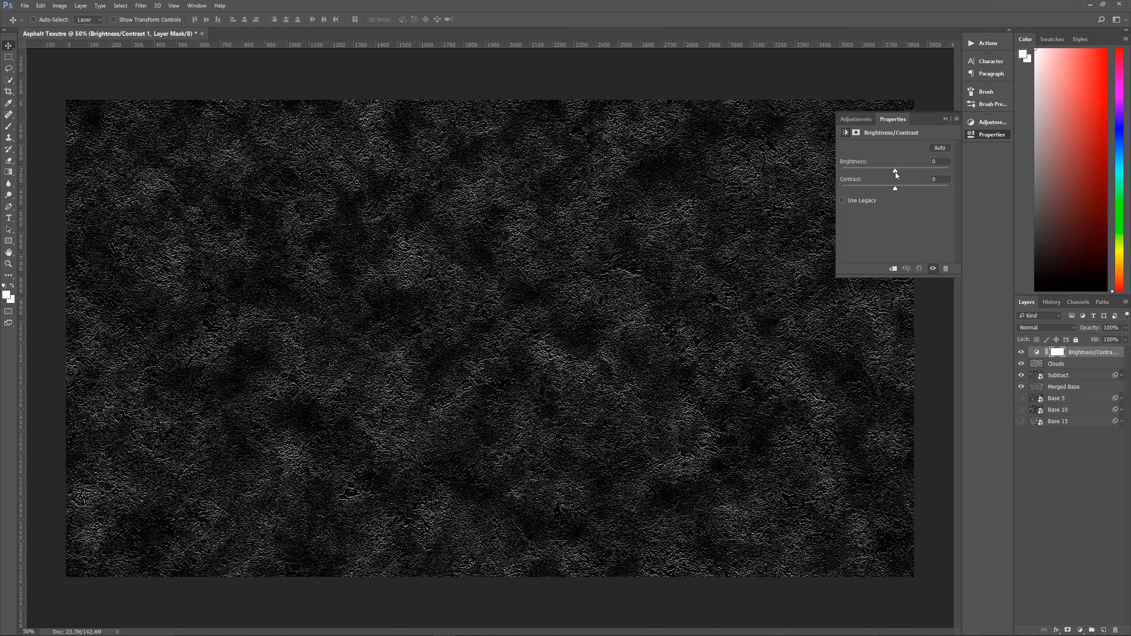
{"action": "left_click_drag", "start_coordinate": [895, 171], "coordinate": [819, 171]}
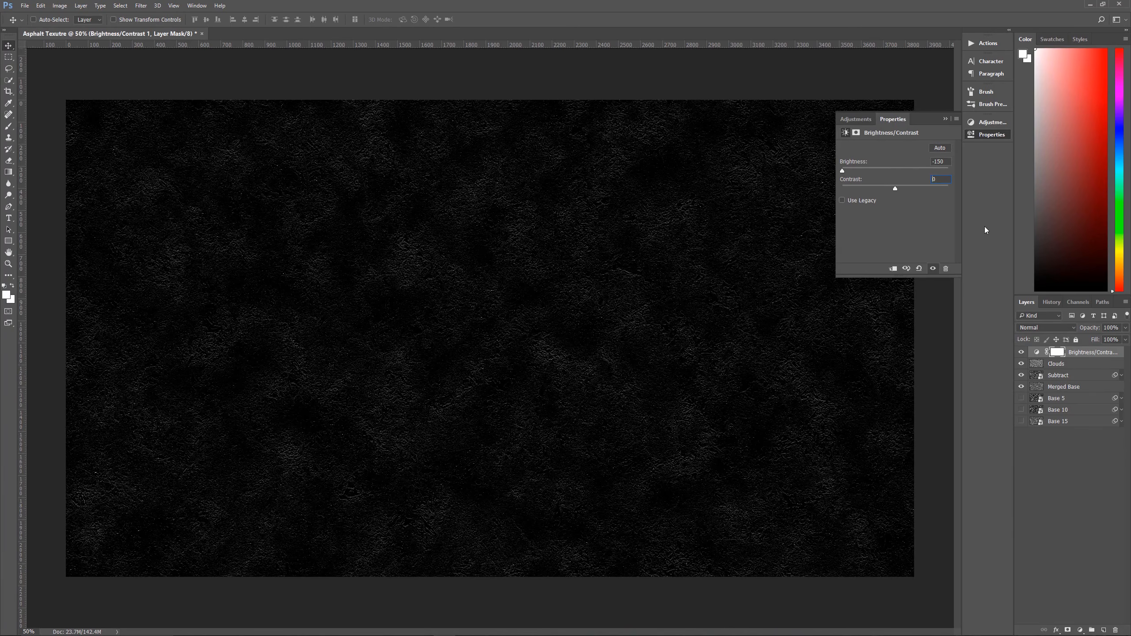
{"action": "type", "text": "7"}
{"action": "left_click", "coordinate": [945, 119]}
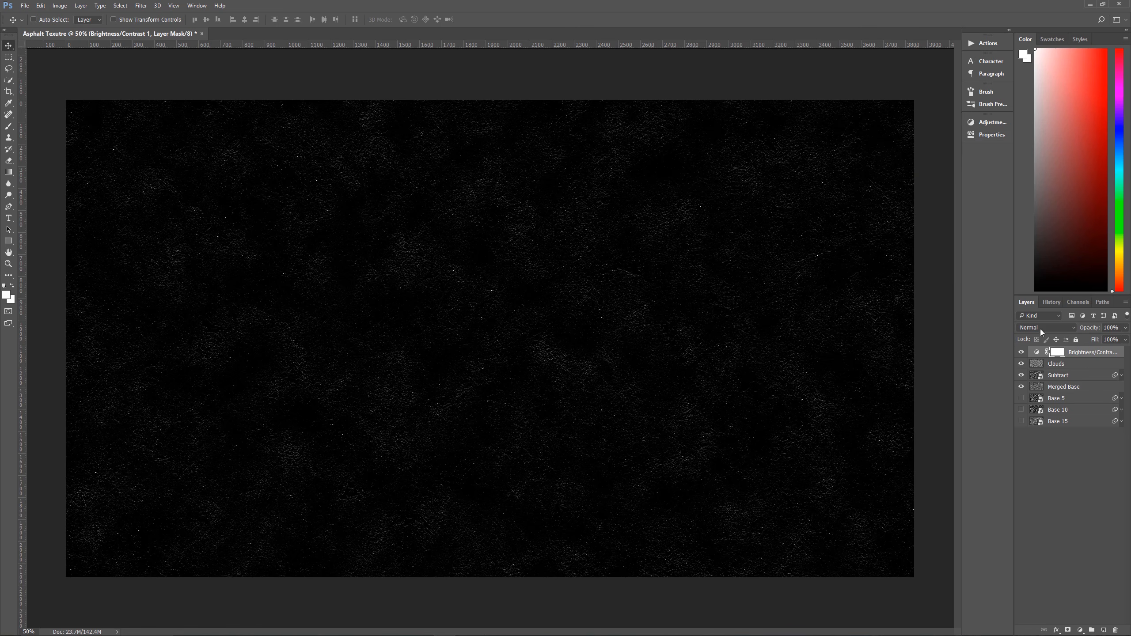
Group the layers from Brightness/Contrast down to Merged Base and name the group Background
{"action": "left_click", "coordinate": [1087, 353]}
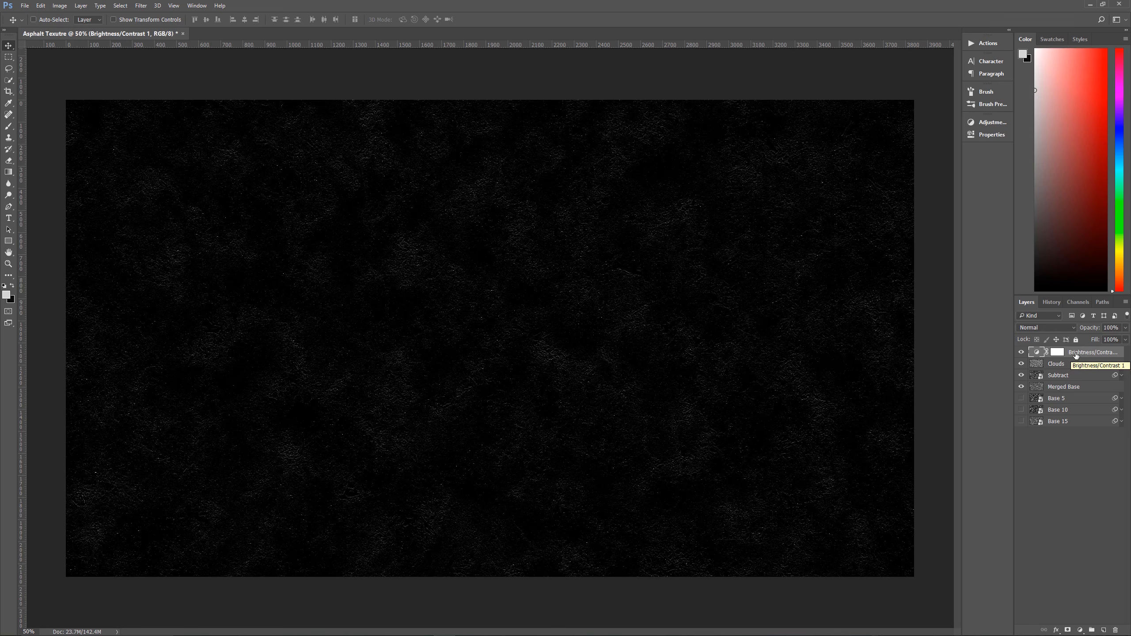
{"action": "left_click", "coordinate": [1077, 388], "text": "shift"}
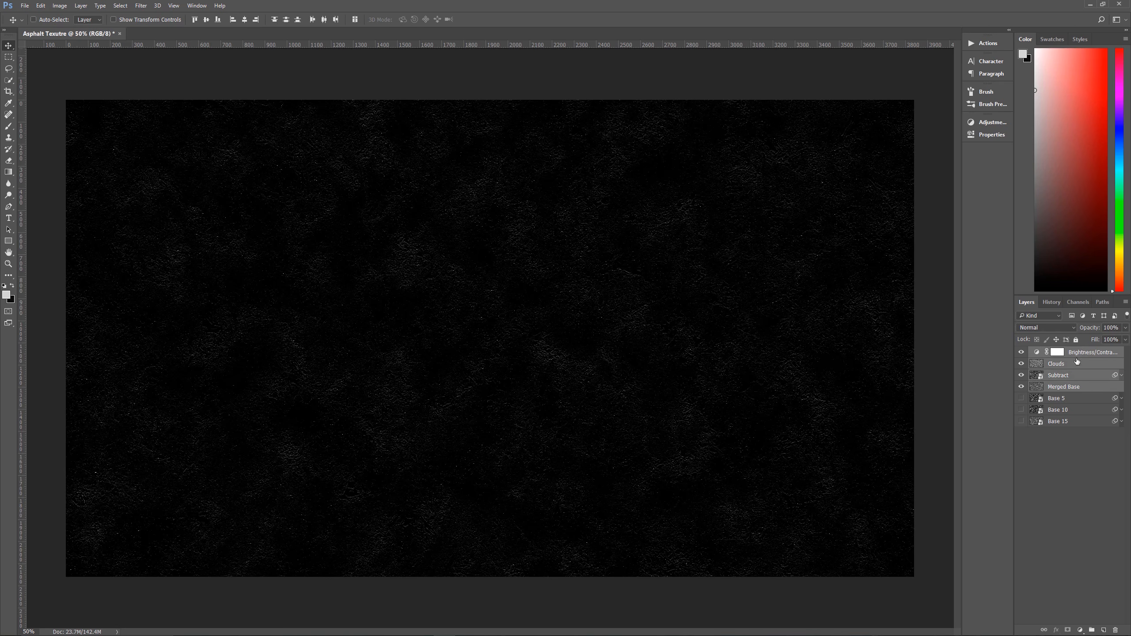
{"action": "left_click", "coordinate": [1074, 355]}
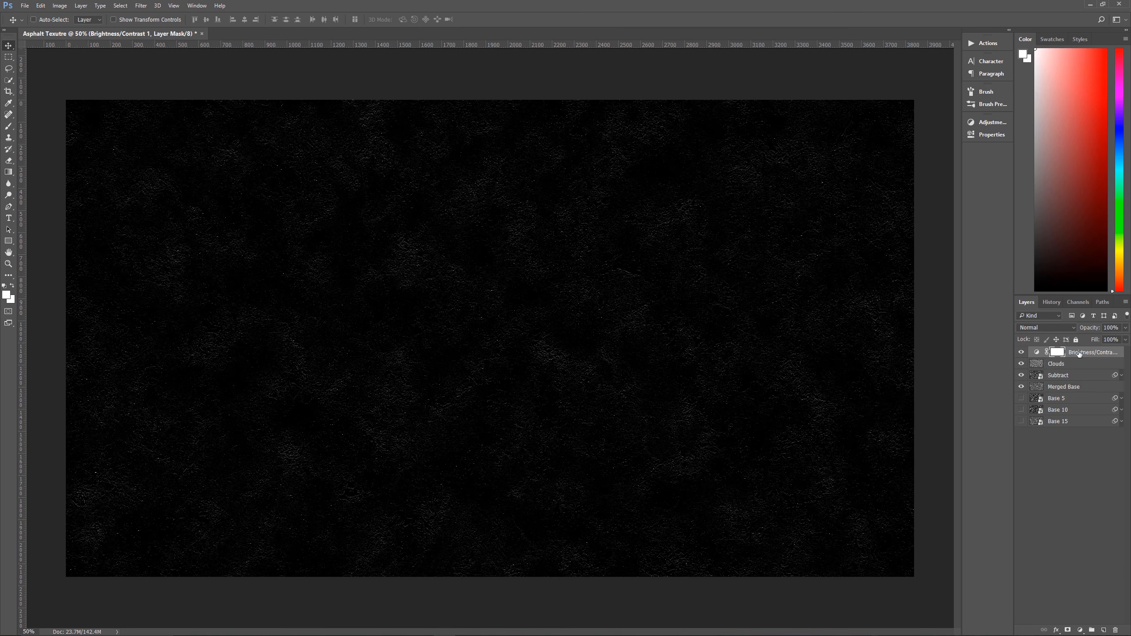
{"action": "left_click", "coordinate": [1080, 386], "text": "shift"}
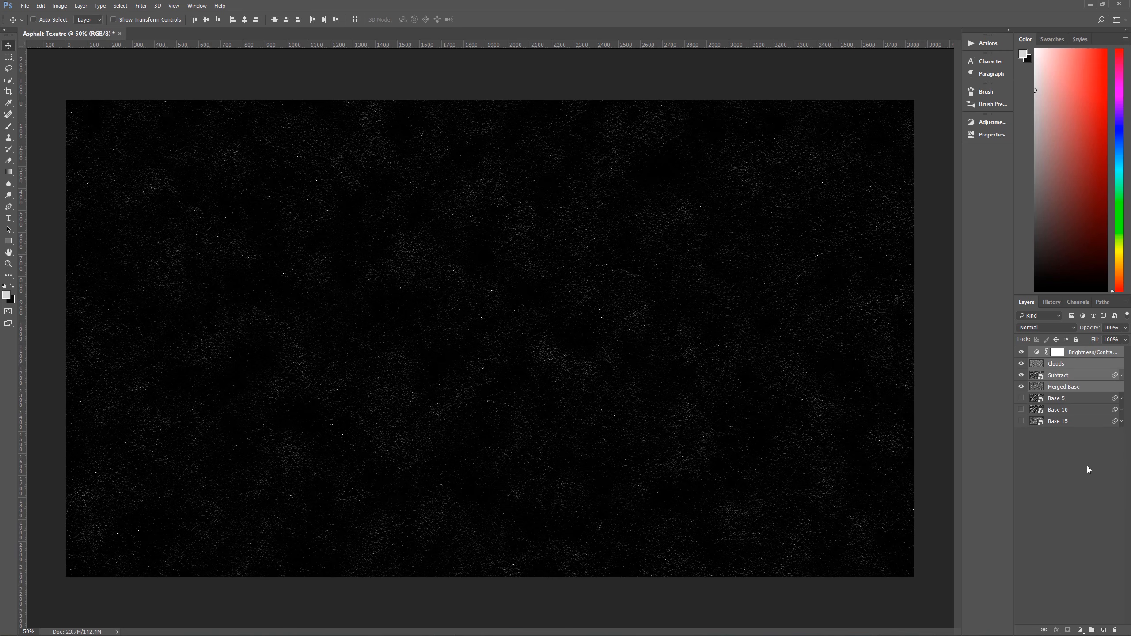
{"action": "key", "text": "ctrl+g"}
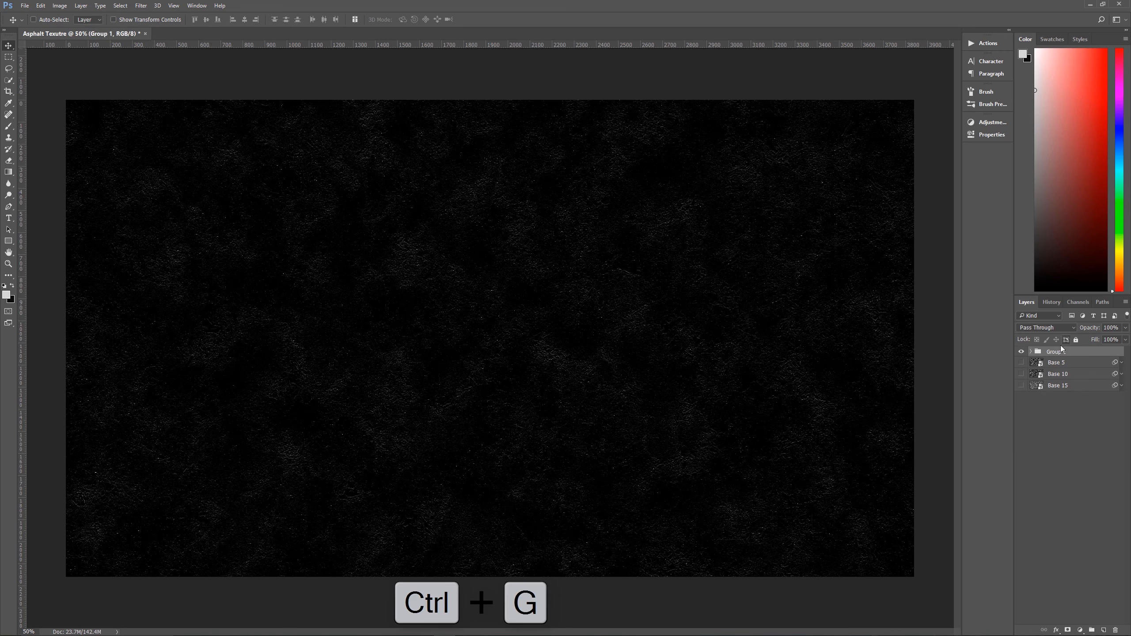
{"action": "double_click", "coordinate": [1057, 353]}
{"action": "type", "text": "Background"}
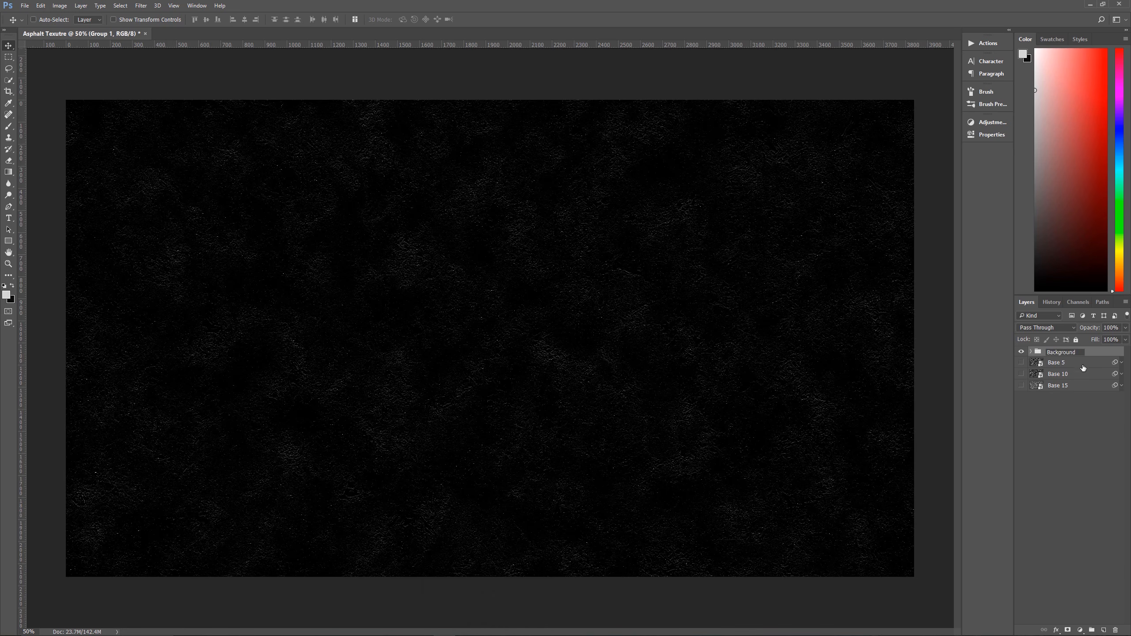
{"action": "key", "text": "Return"}
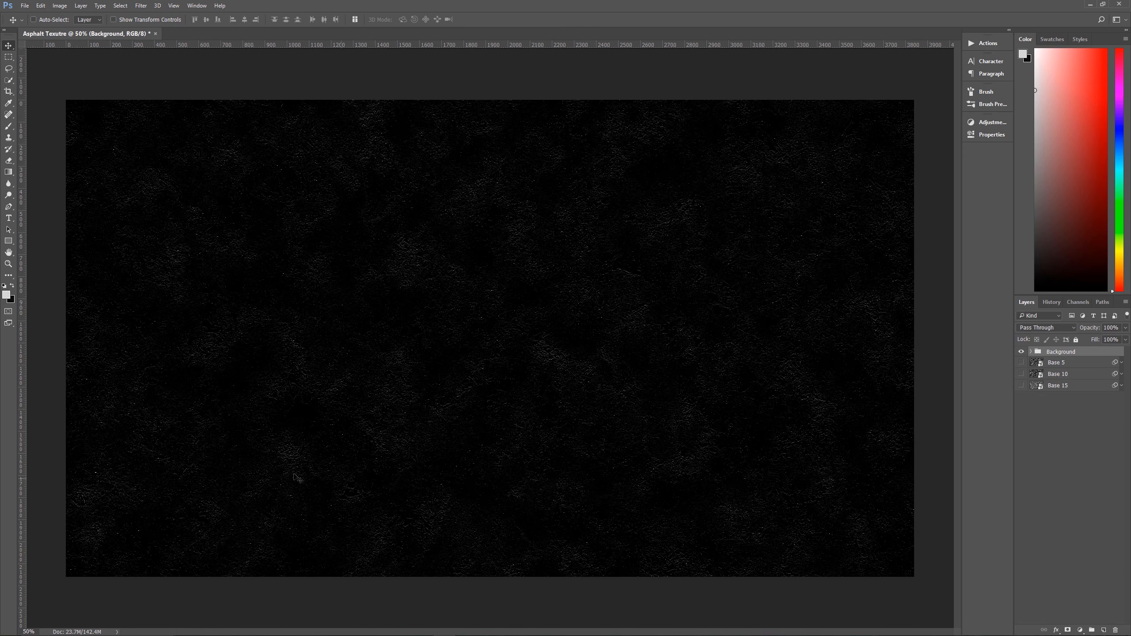
Set the foreground color to yellow with the hex value faca0f
{"action": "left_click", "coordinate": [5, 294]}
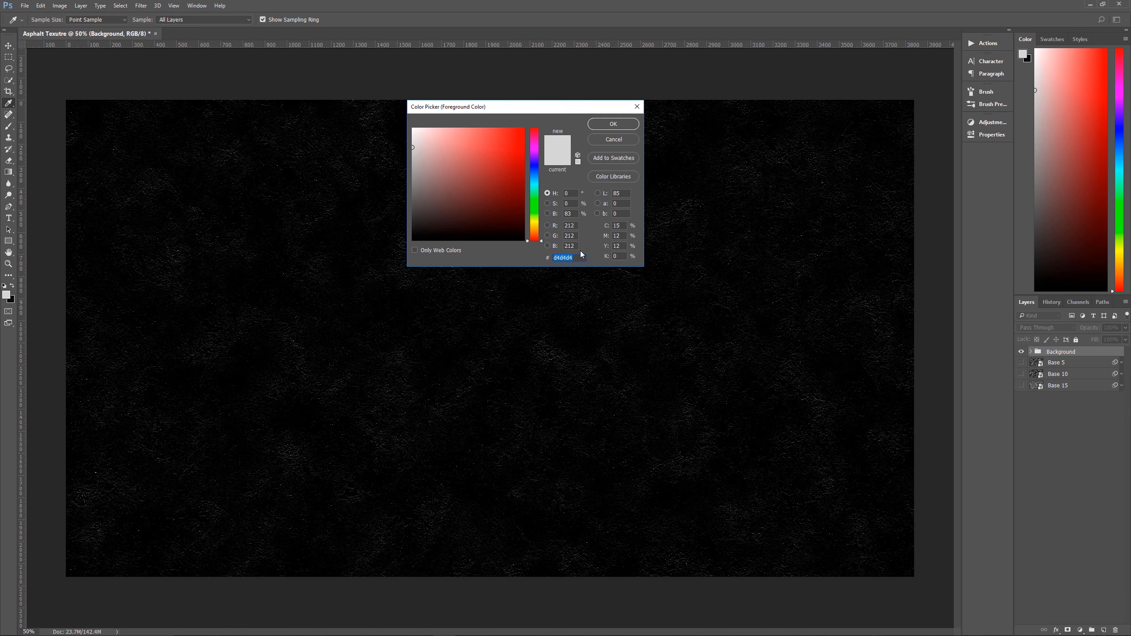
{"action": "type", "text": "fa"}
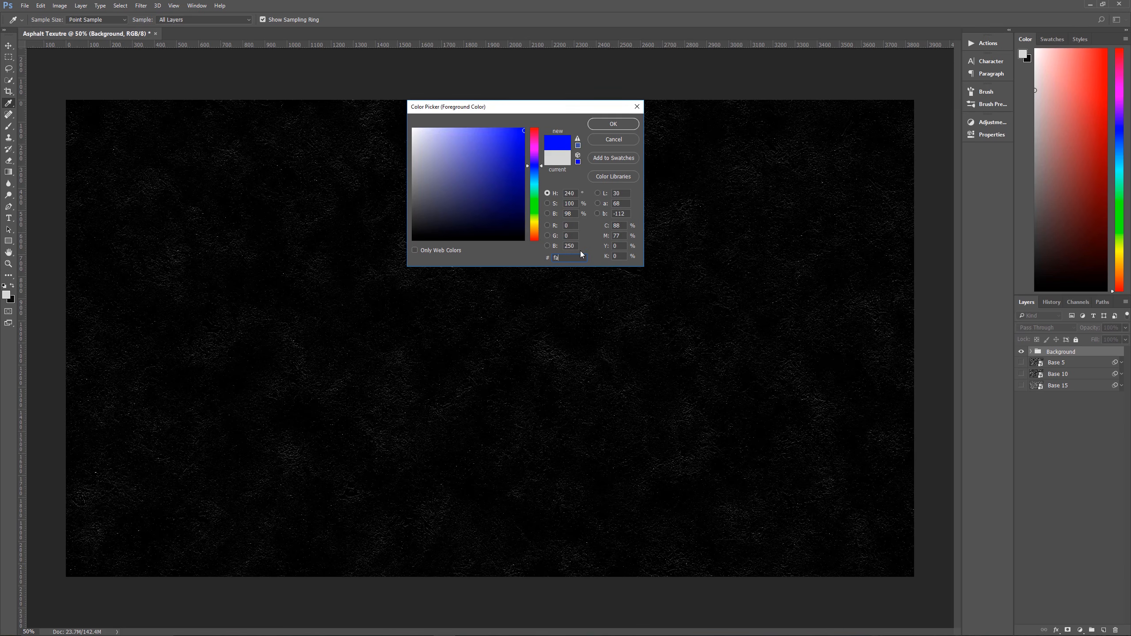
{"action": "type", "text": "ca"}
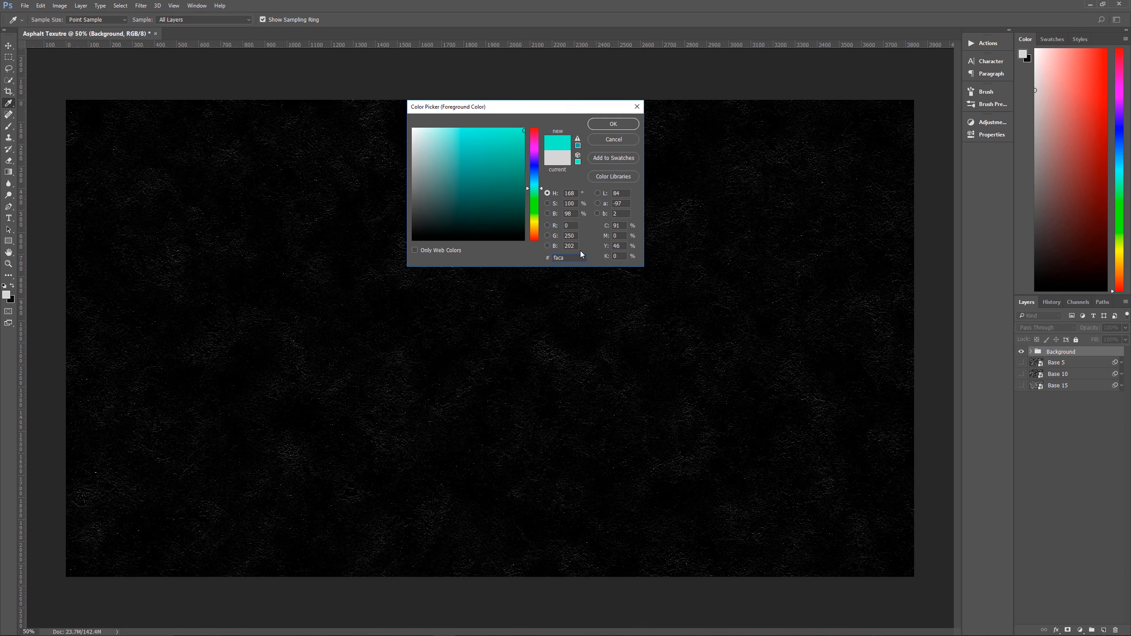
{"action": "type", "text": "0f"}
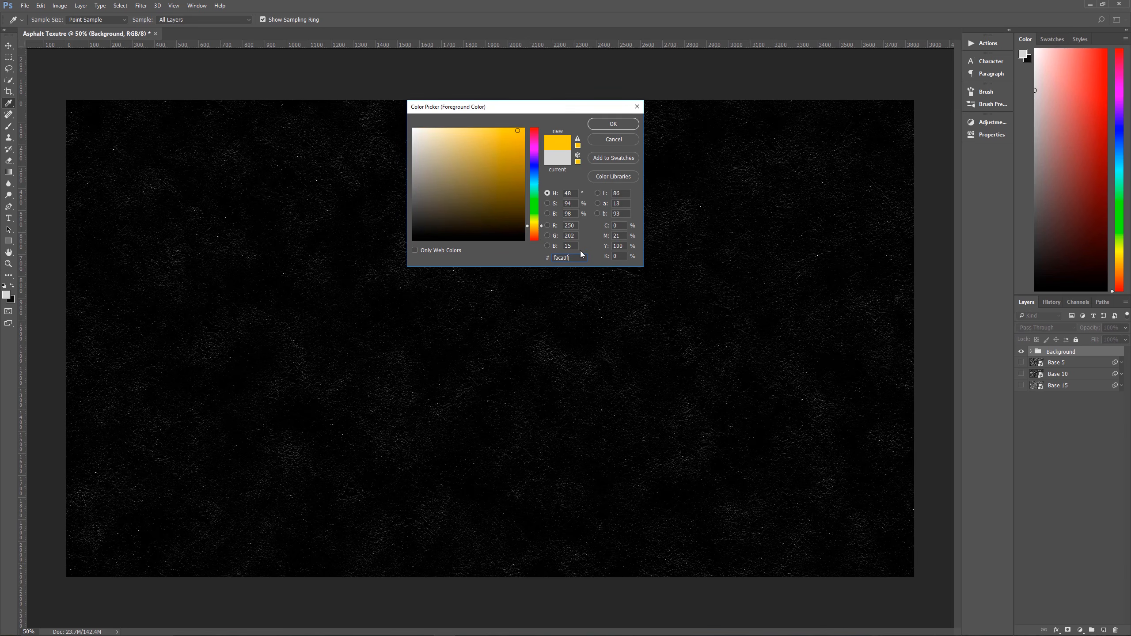
{"action": "left_click", "coordinate": [612, 123]}
{"action": "key", "text": "v"}
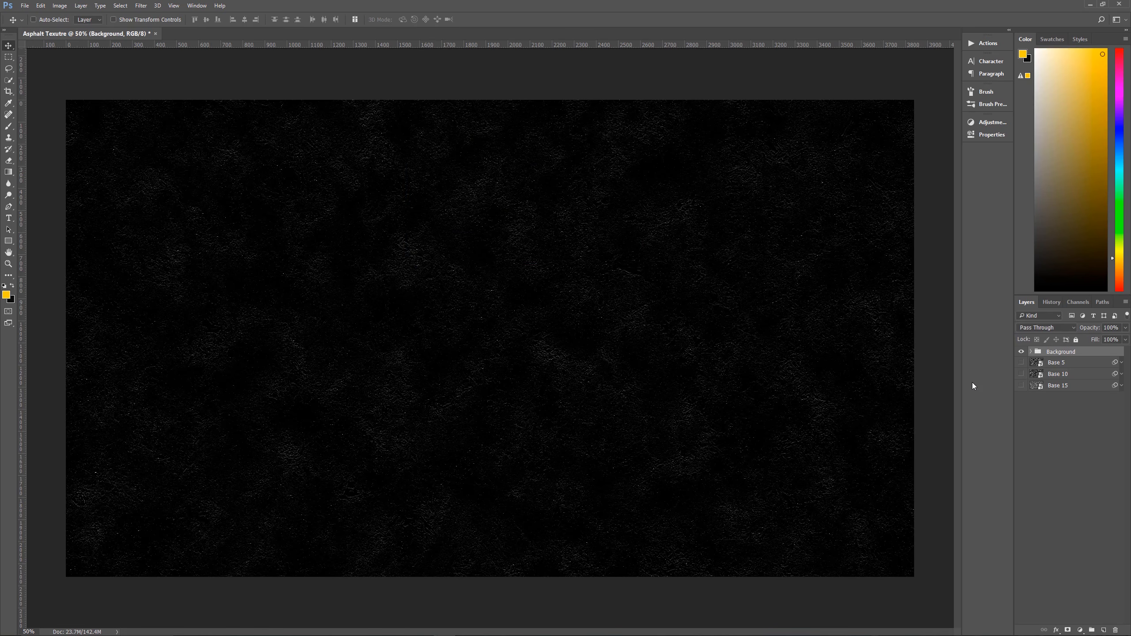
Draw a yellow rectangle about 3918 x 72 px across the full width of the canvas near its lower edge
{"action": "key", "text": "u"}
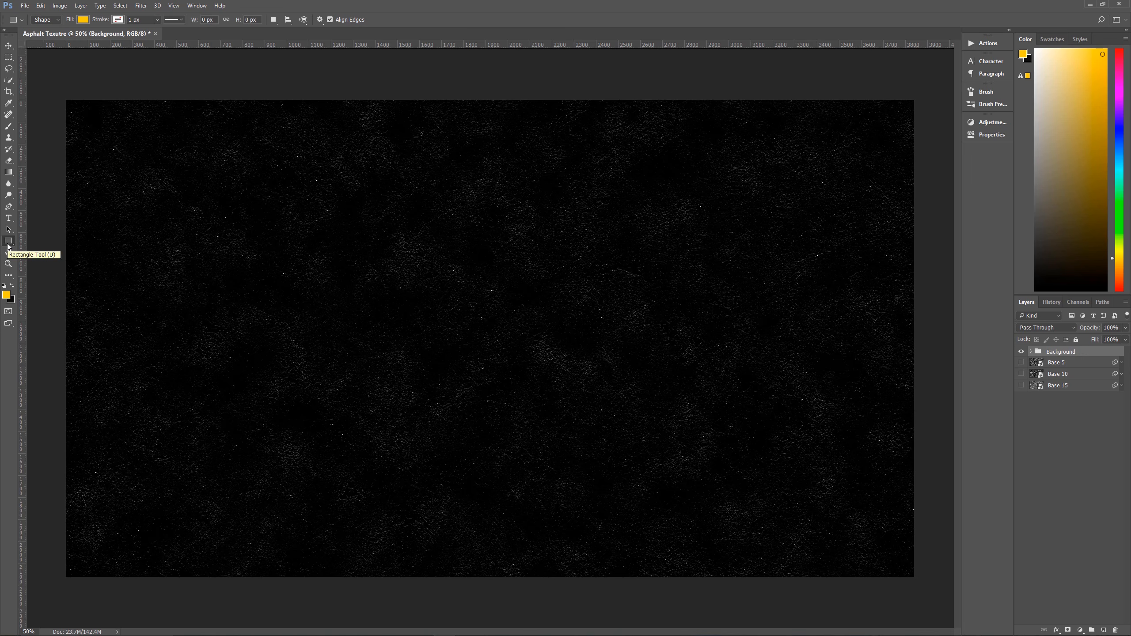
{"action": "key", "text": "u"}
{"action": "left_click_drag", "start_coordinate": [60, 515], "coordinate": [925, 499]}
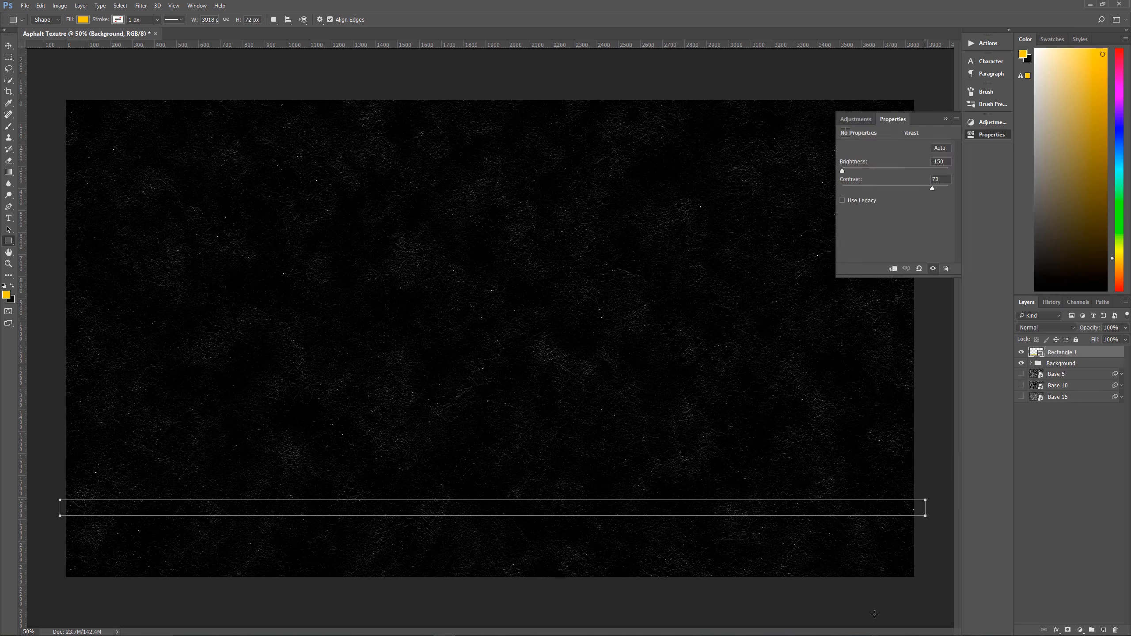
{"action": "left_click", "coordinate": [944, 119]}
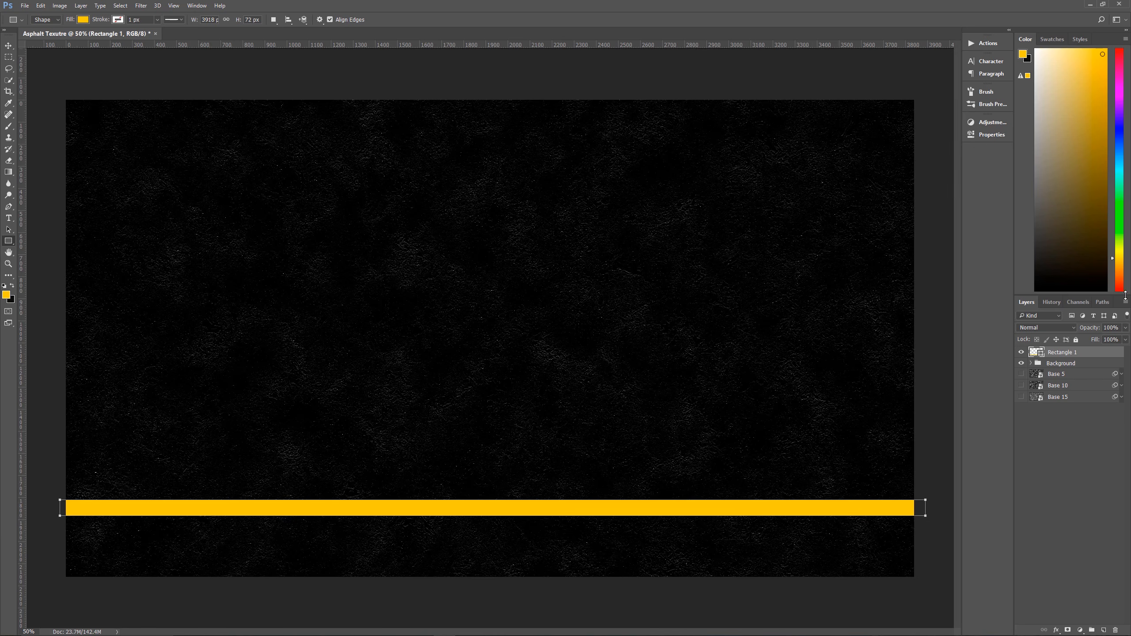
Convert the yellow rectangle layer to a smart object and set its blend mode to Soft Light
{"action": "right_click", "coordinate": [1090, 354]}
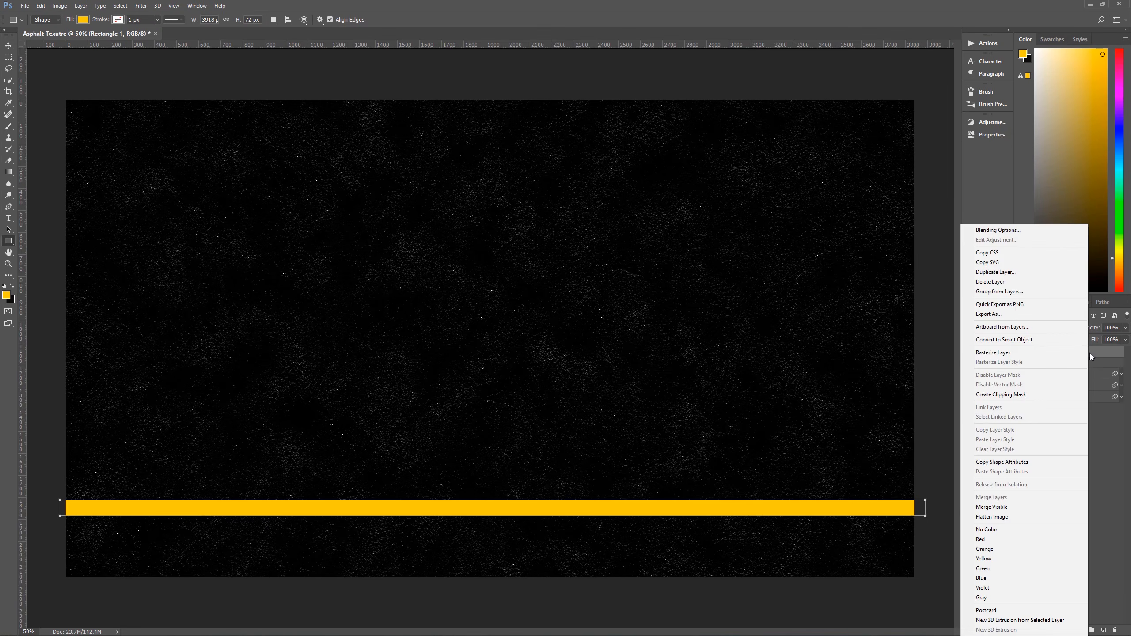
{"action": "left_click", "coordinate": [1038, 339]}
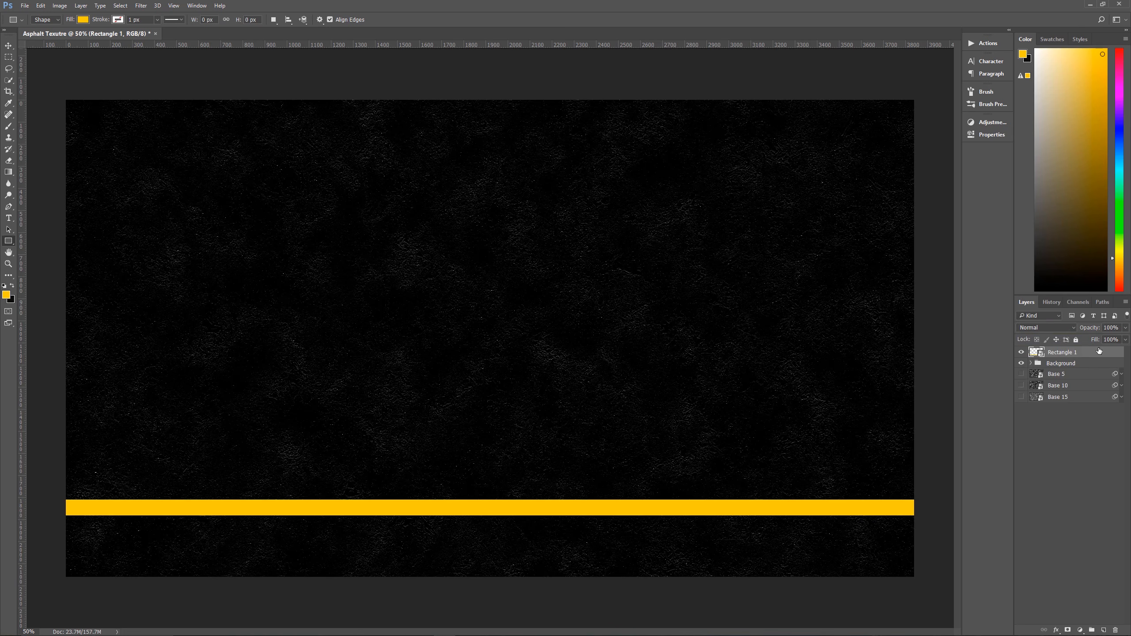
{"action": "left_click", "coordinate": [1059, 328]}
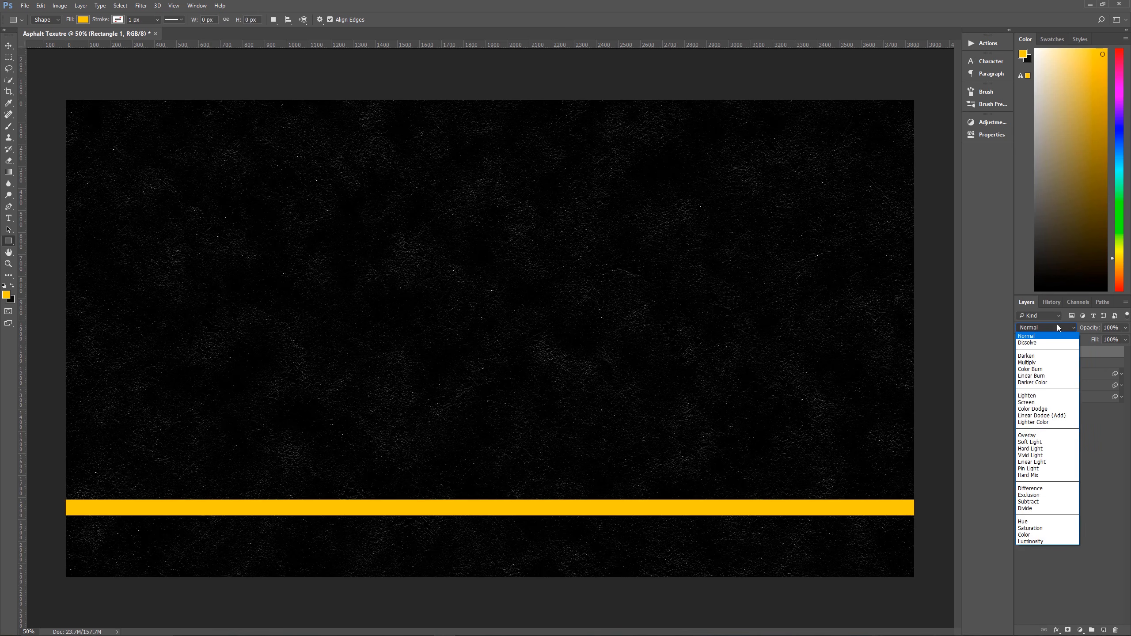
{"action": "left_click", "coordinate": [1045, 441]}
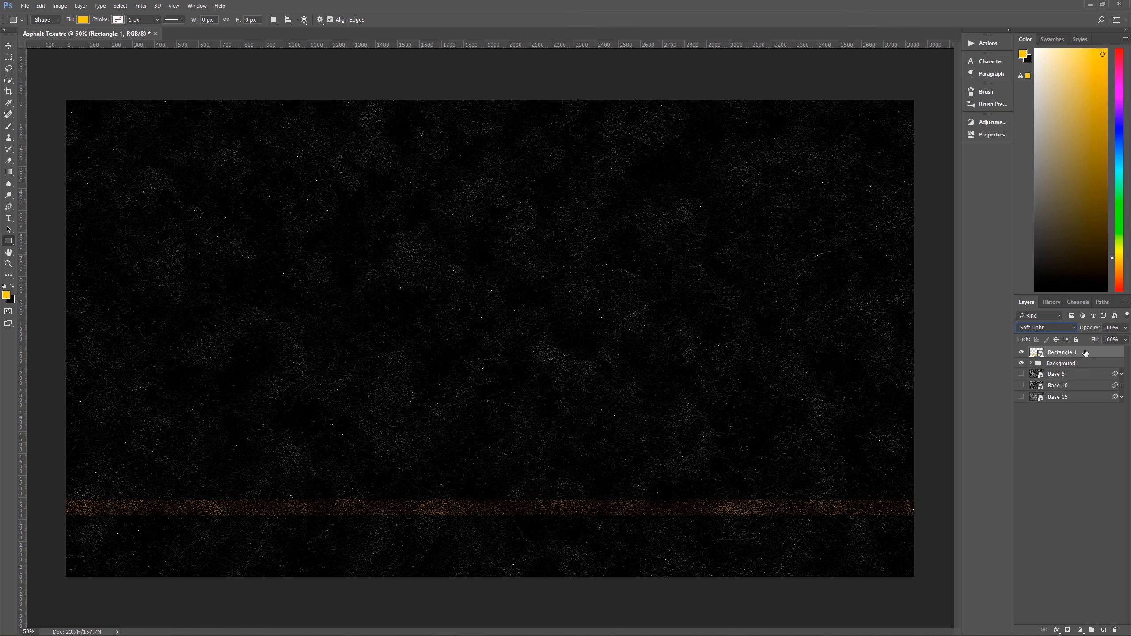
Duplicate the yellow rectangle layer twice and rename the three layers, from lowest to highest, Yellow Line 1, Yellow Line 2 and Yellow Line 3
{"action": "key", "text": "ctrl+j"}
{"action": "key", "text": "ctrl+j"}
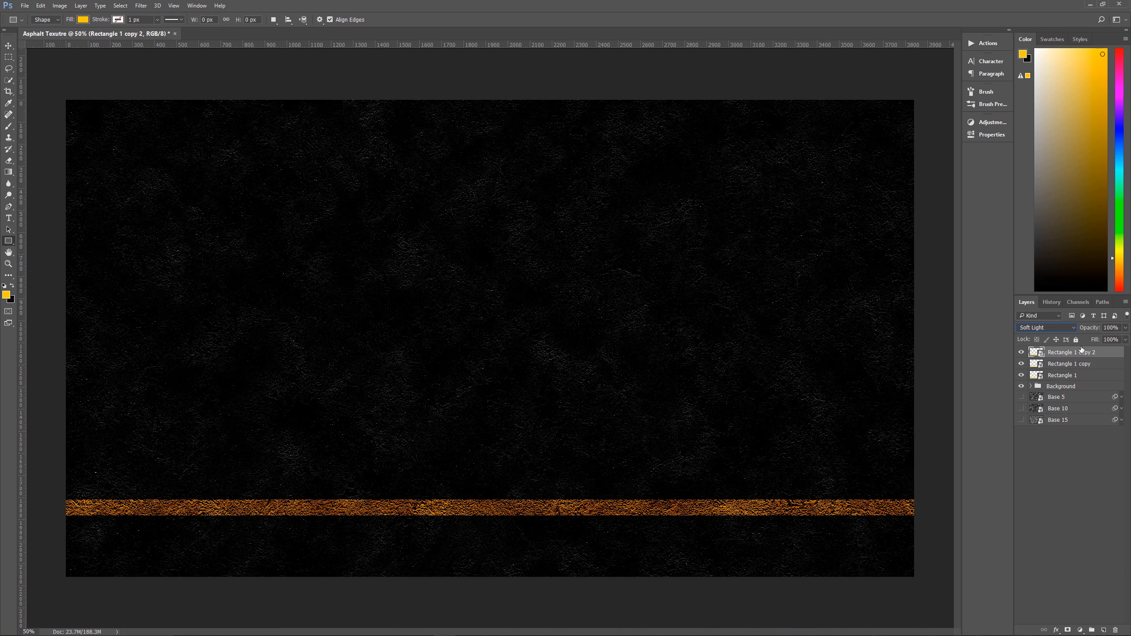
{"action": "double_click", "coordinate": [1078, 376]}
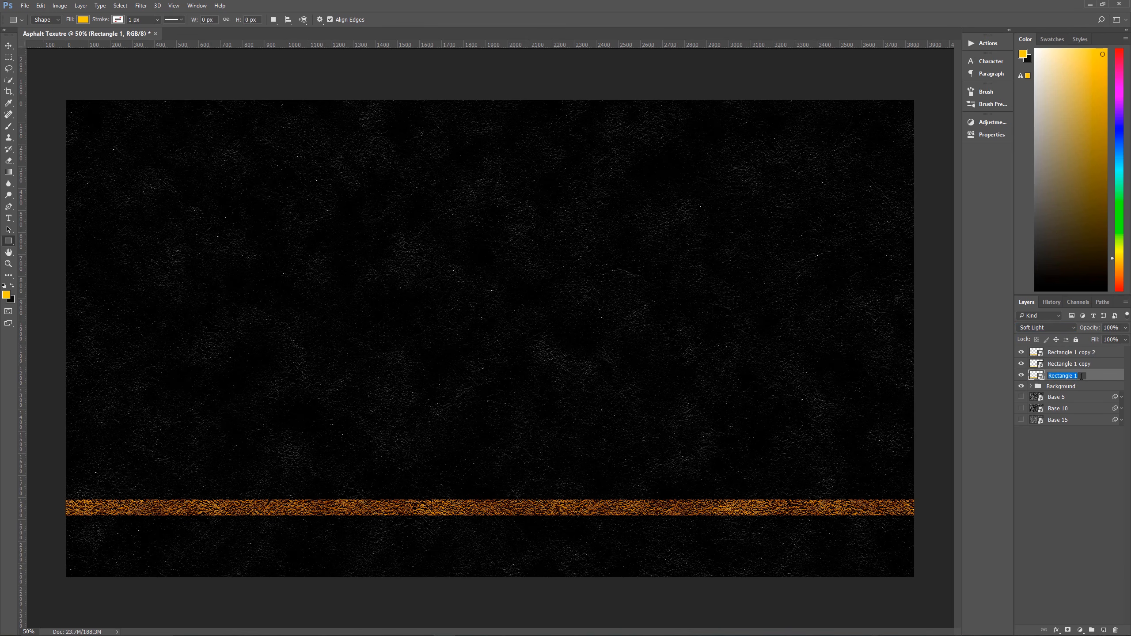
{"action": "type", "text": "Yellow Line 1"}
{"action": "double_click", "coordinate": [1079, 366]}
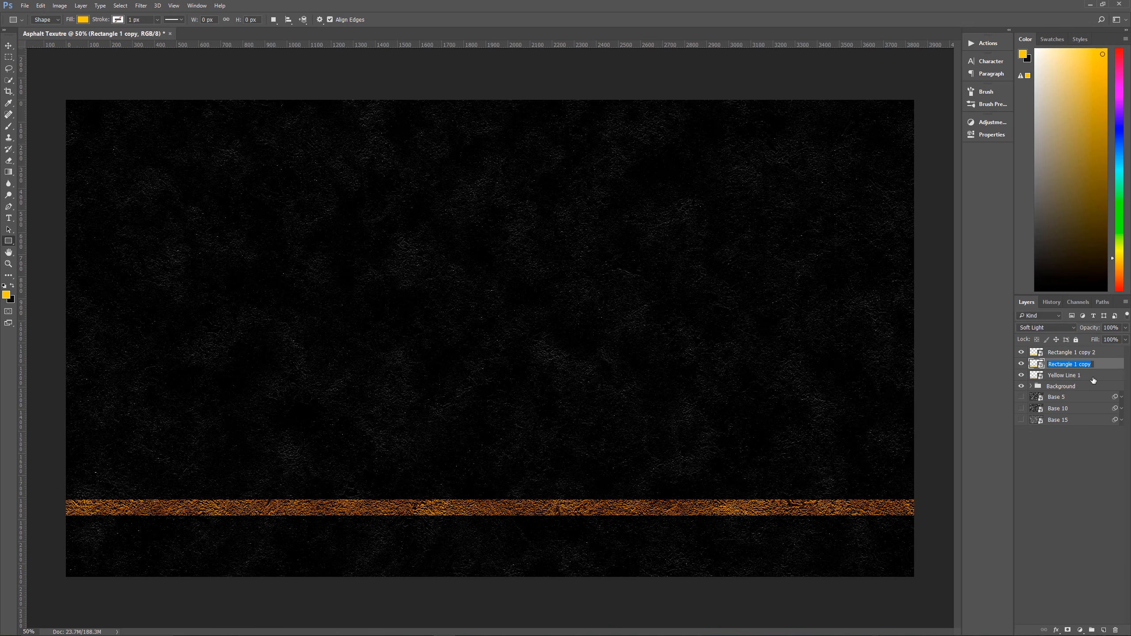
{"action": "type", "text": "Y"}
{"action": "double_click", "coordinate": [1081, 353]}
{"action": "type", "text": "Ye"}
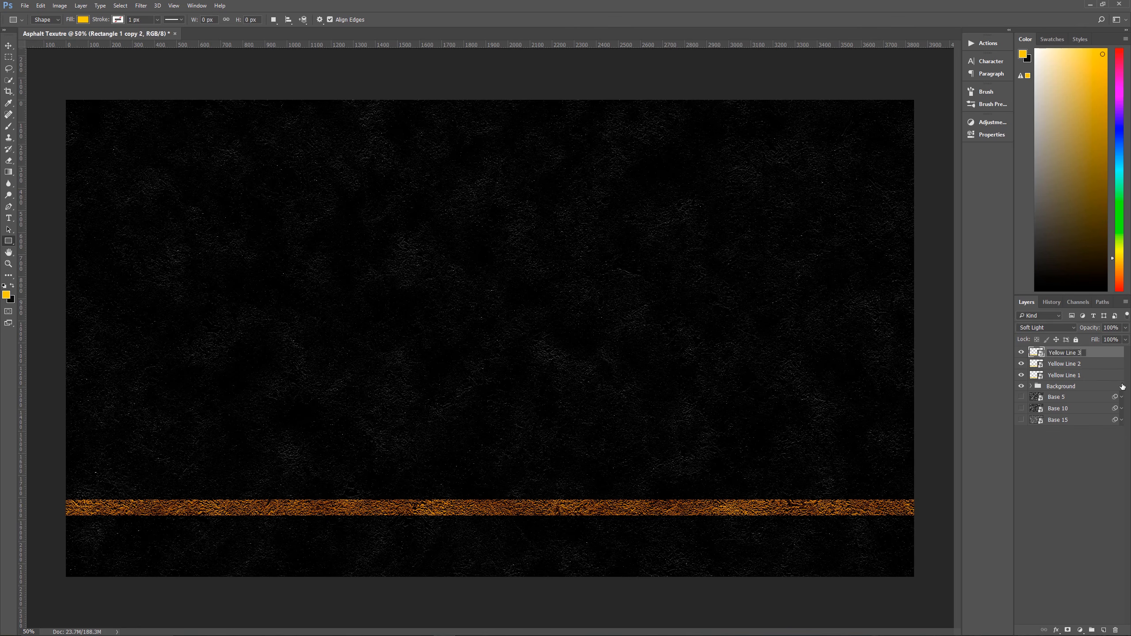
Apply a Gaussian Blur with a 20-pixel radius to the Yellow Line 1 layer
{"action": "left_click", "coordinate": [1093, 377]}
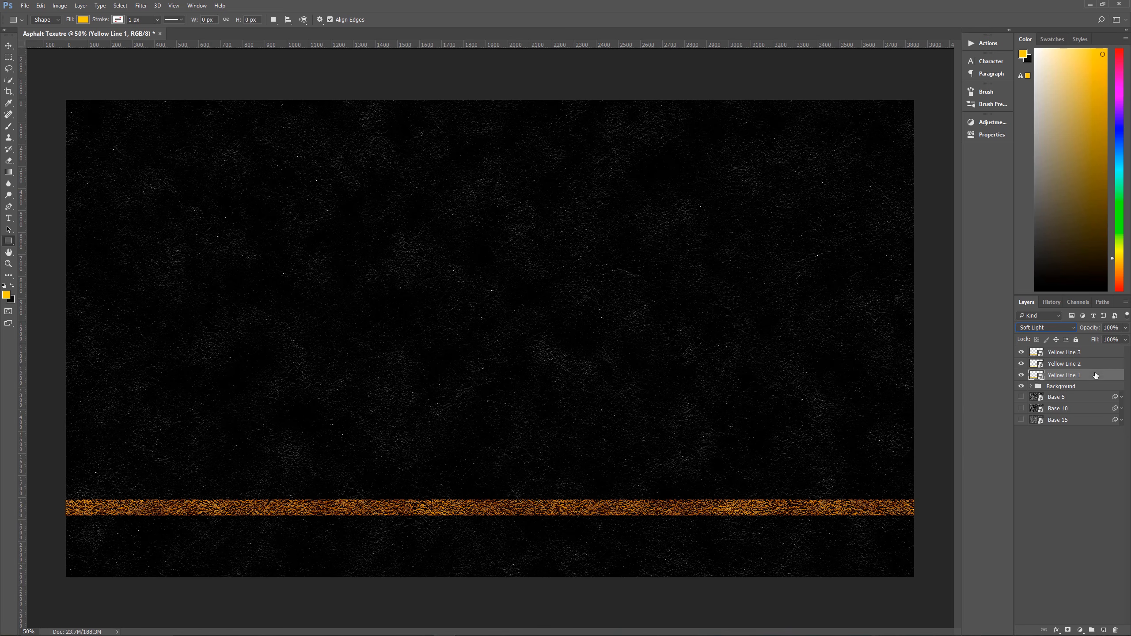
{"action": "left_click", "coordinate": [140, 5]}
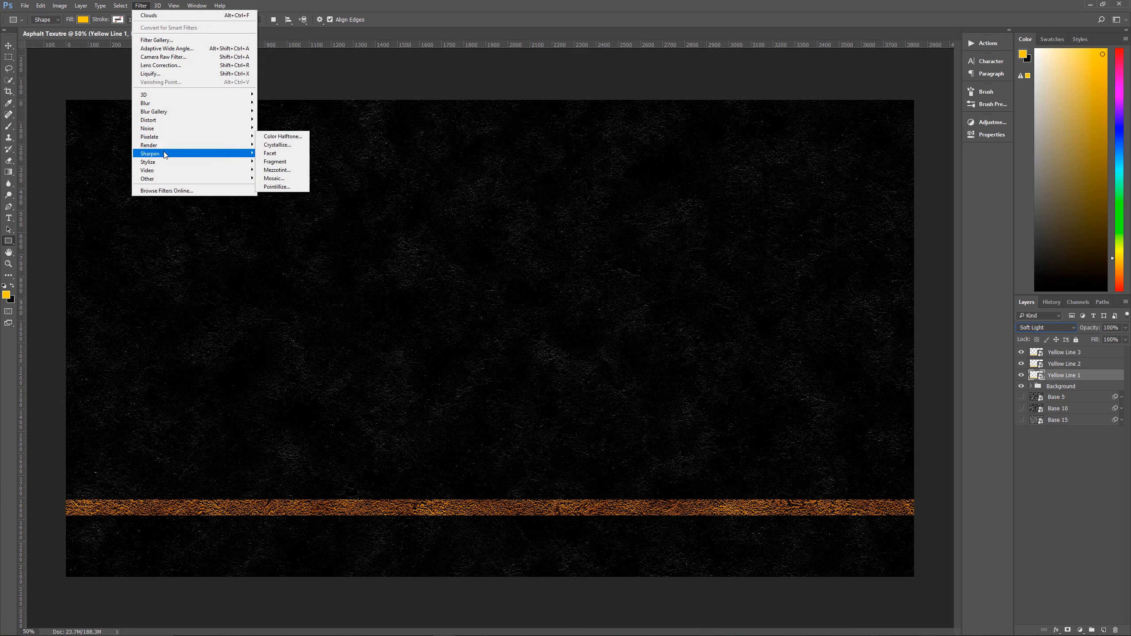
{"action": "mouse_move", "coordinate": [165, 104]}
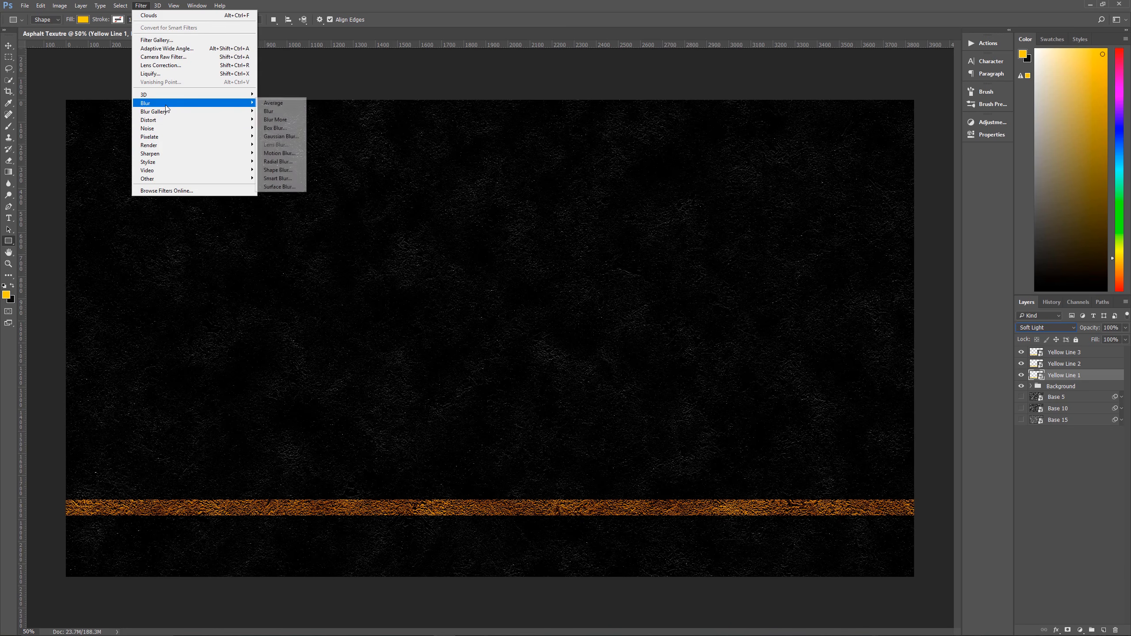
{"action": "left_click", "coordinate": [282, 137]}
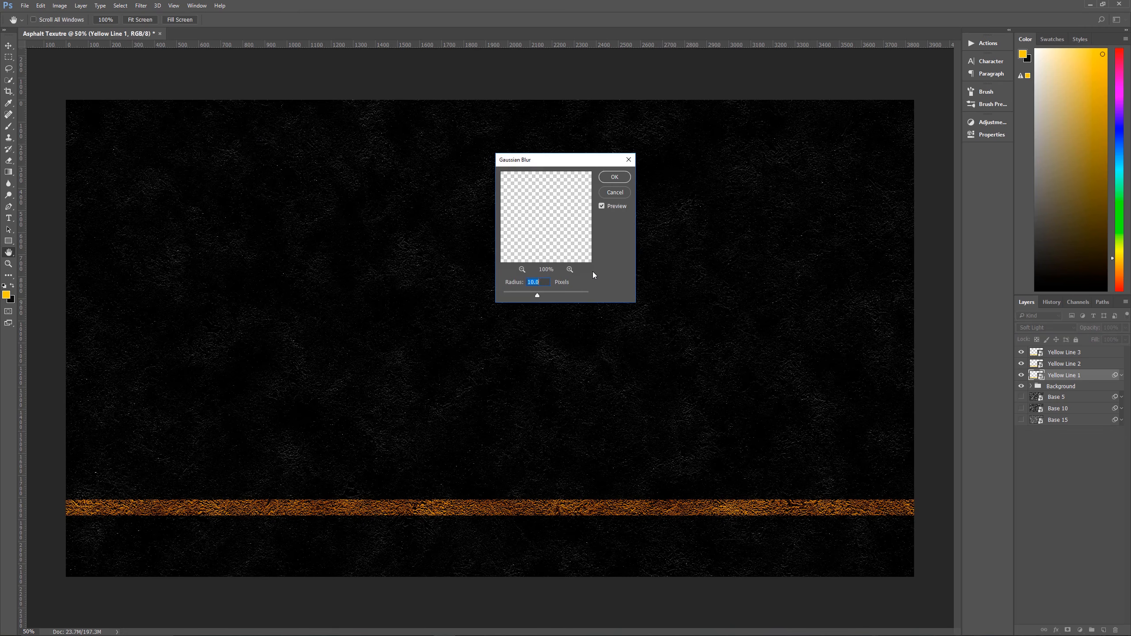
{"action": "type", "text": "20"}
{"action": "left_click", "coordinate": [615, 178]}
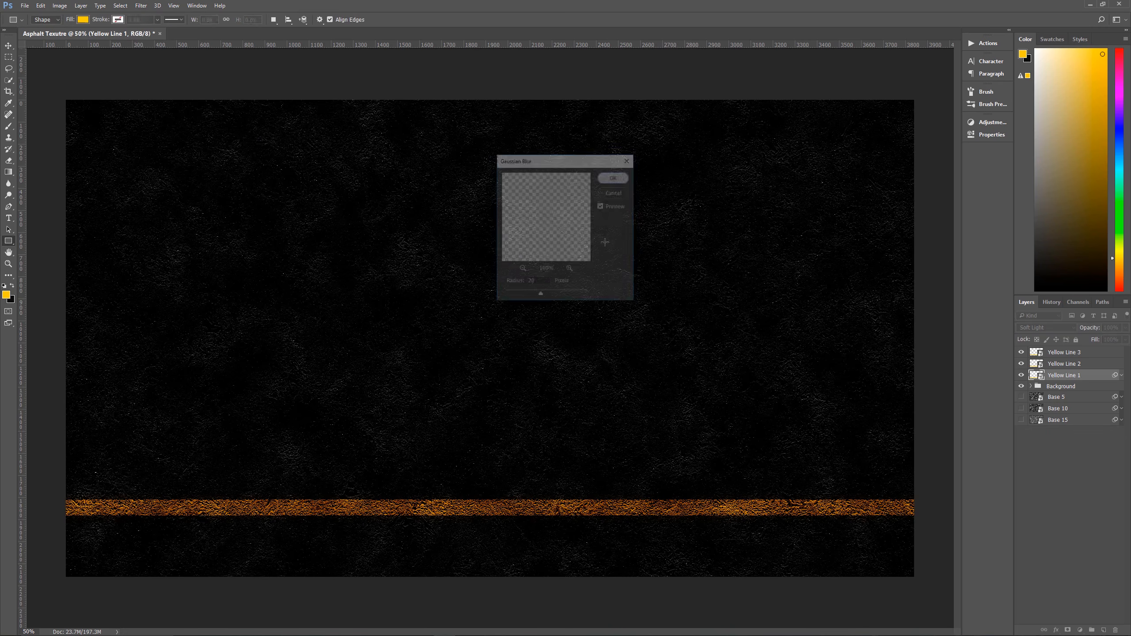
Apply a 20-pixel Gaussian Blur to Yellow Line 2 and collapse the smart filter lists of both blurred layers
{"action": "left_click", "coordinate": [1071, 364]}
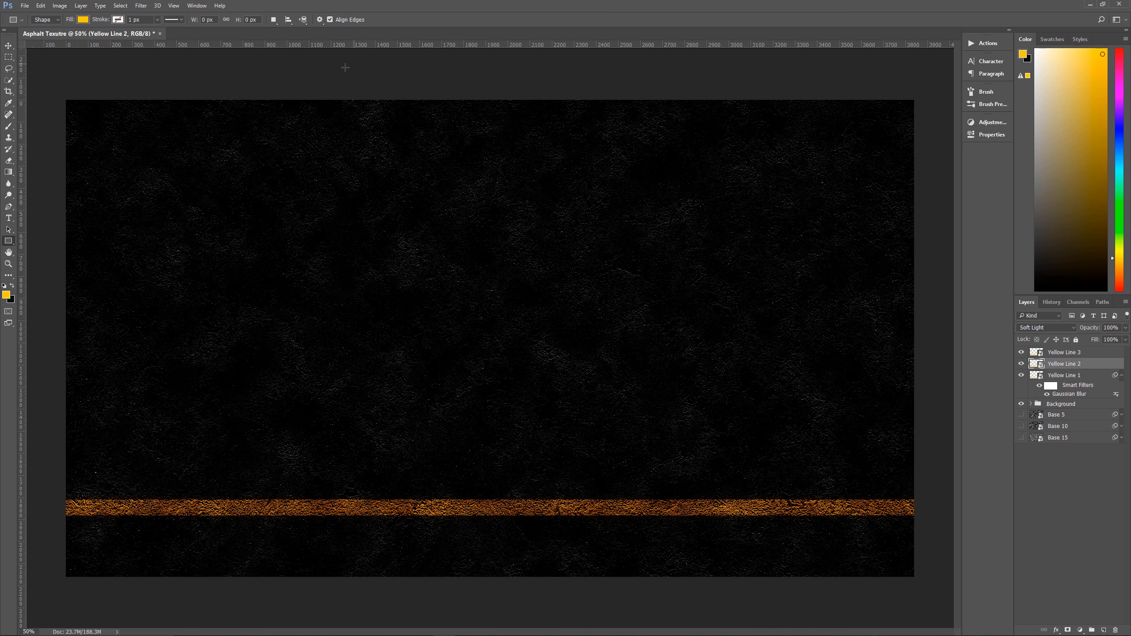
{"action": "left_click", "coordinate": [142, 6]}
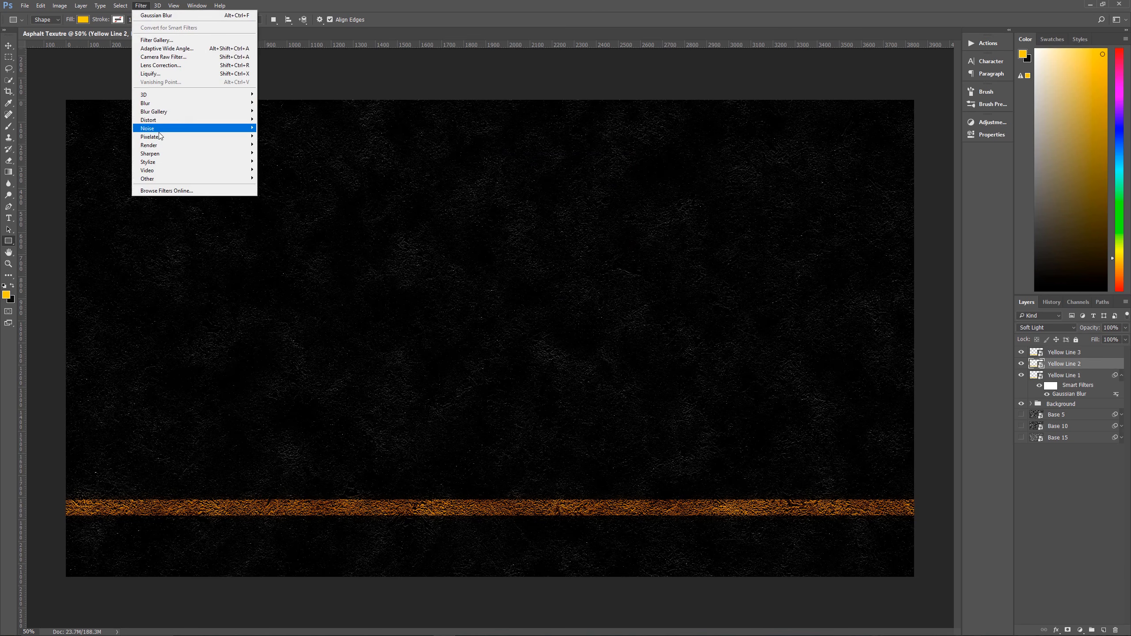
{"action": "mouse_move", "coordinate": [182, 104]}
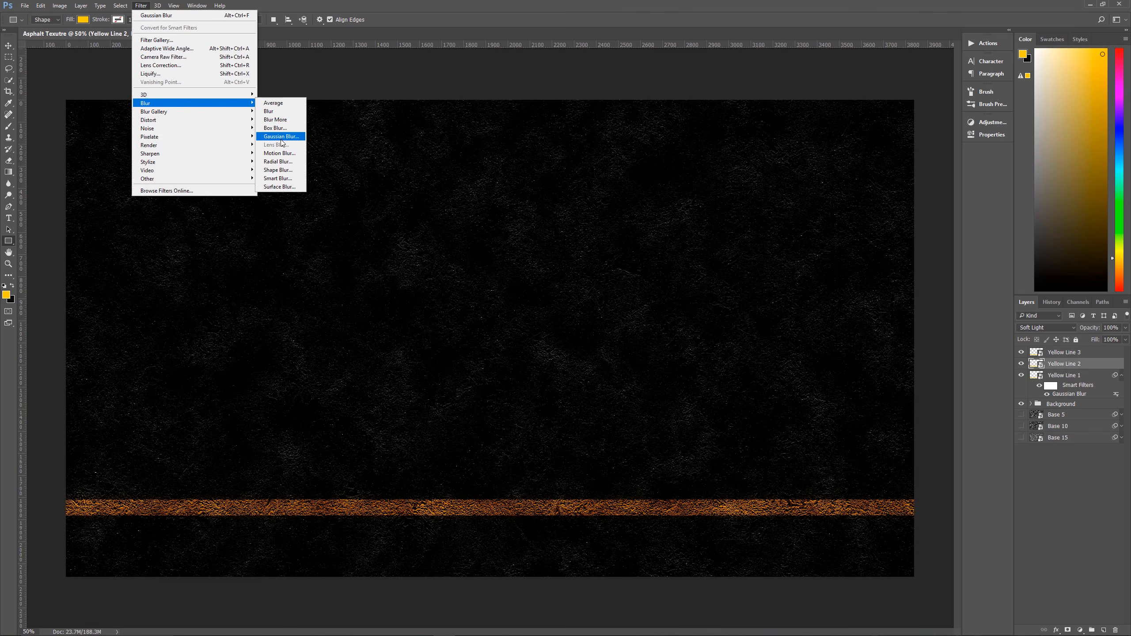
{"action": "left_click", "coordinate": [280, 137]}
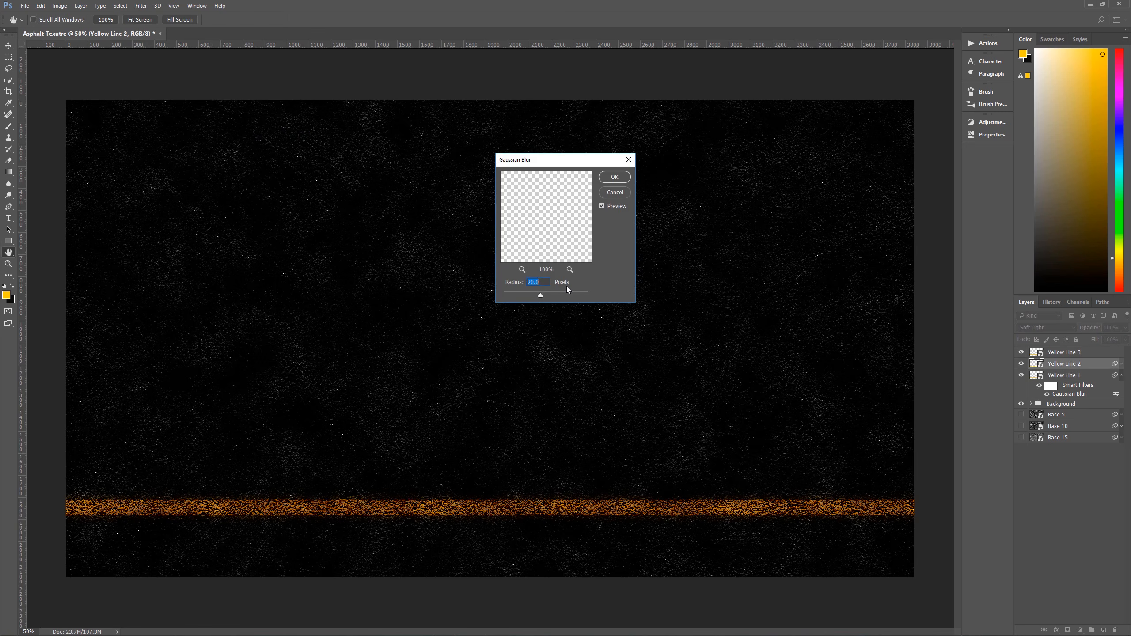
{"action": "left_click", "coordinate": [615, 177]}
{"action": "key", "text": "u"}
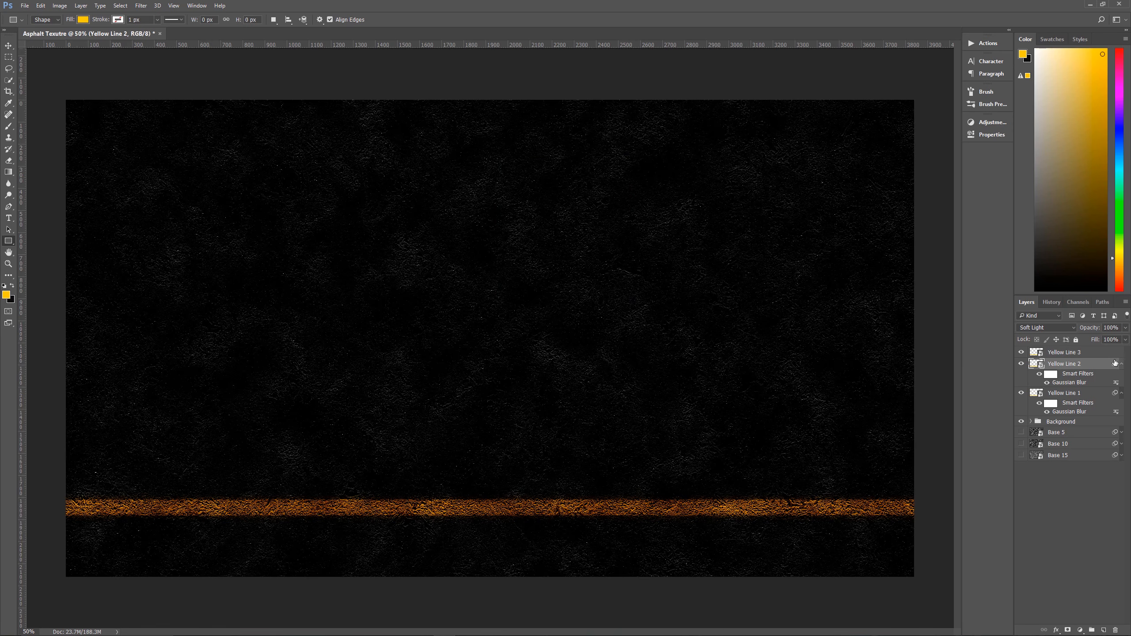
{"action": "left_click", "coordinate": [1090, 353]}
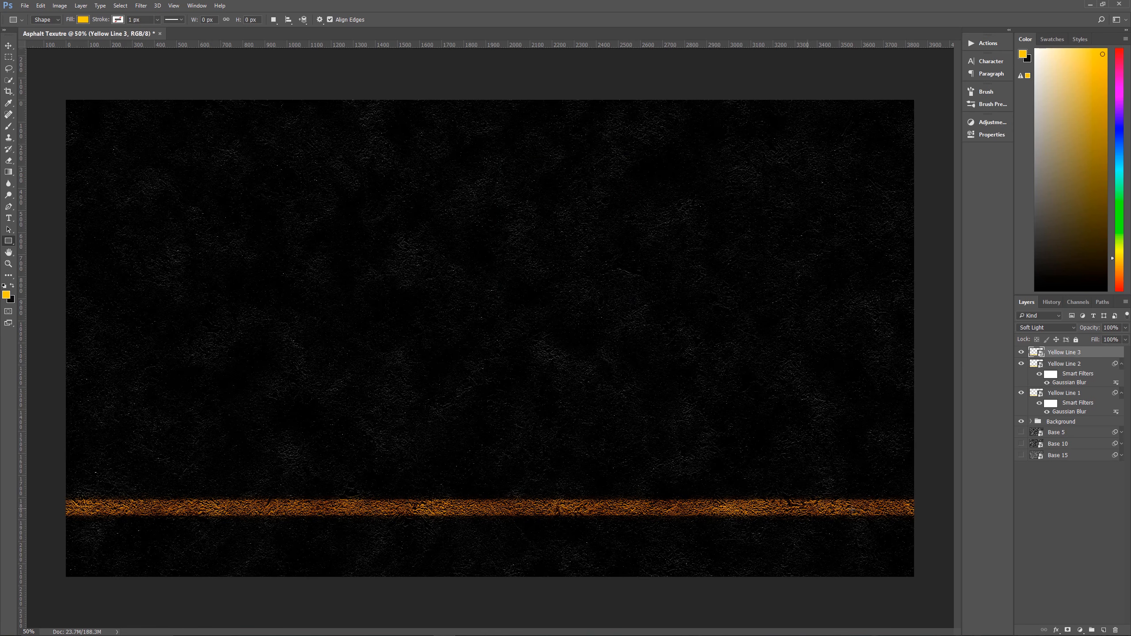
{"action": "left_click", "coordinate": [1121, 363]}
{"action": "left_click", "coordinate": [1122, 375]}
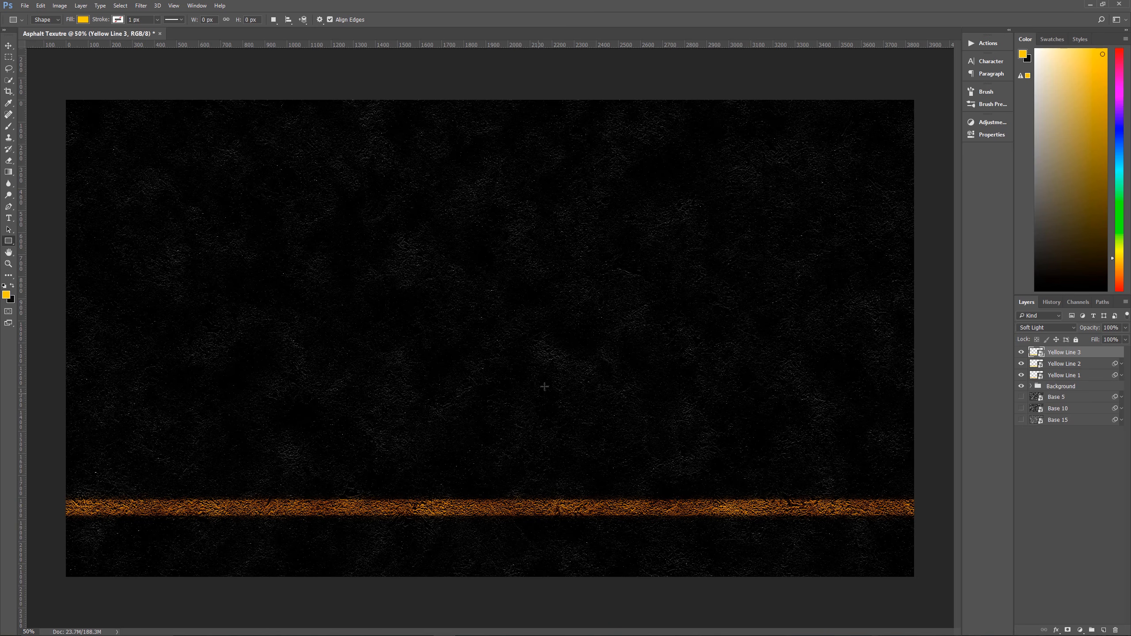
Duplicate the three Yellow Line layers together as a second parallel stripe just below the first one
{"action": "key", "text": "v"}
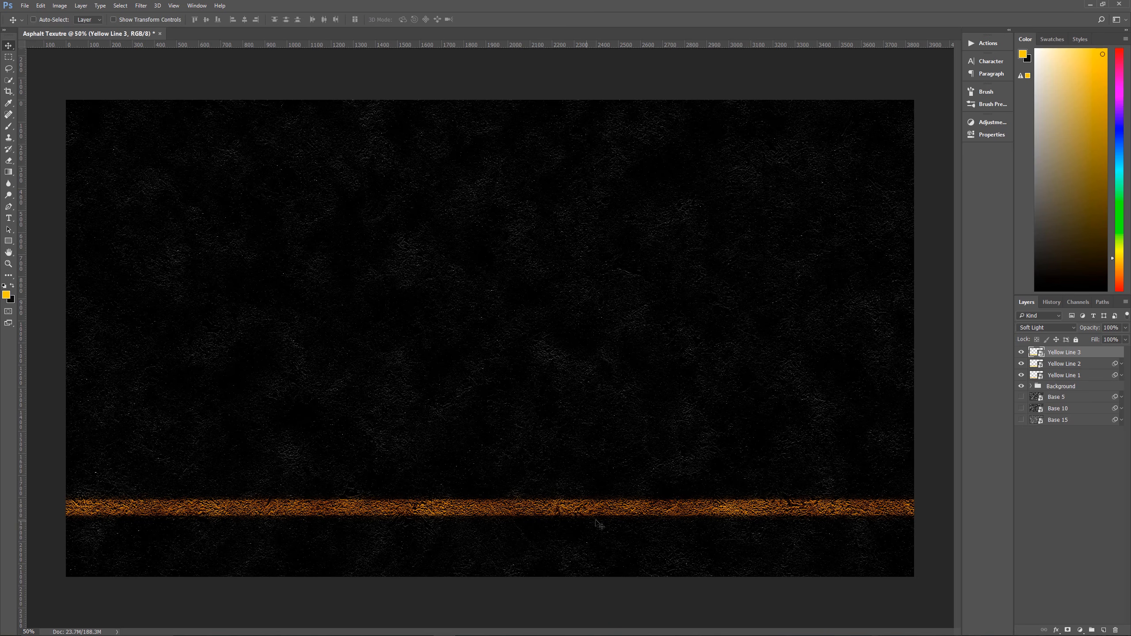
{"action": "left_click", "coordinate": [1065, 375], "text": "shift"}
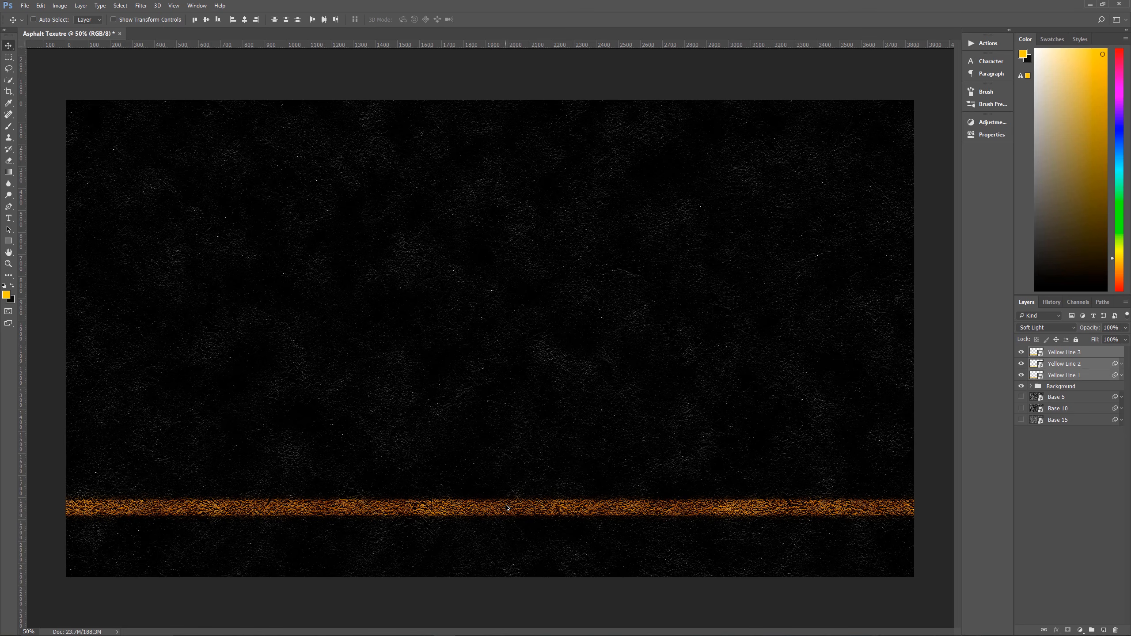
{"action": "left_click_drag", "start_coordinate": [507, 508], "coordinate": [507, 534]}
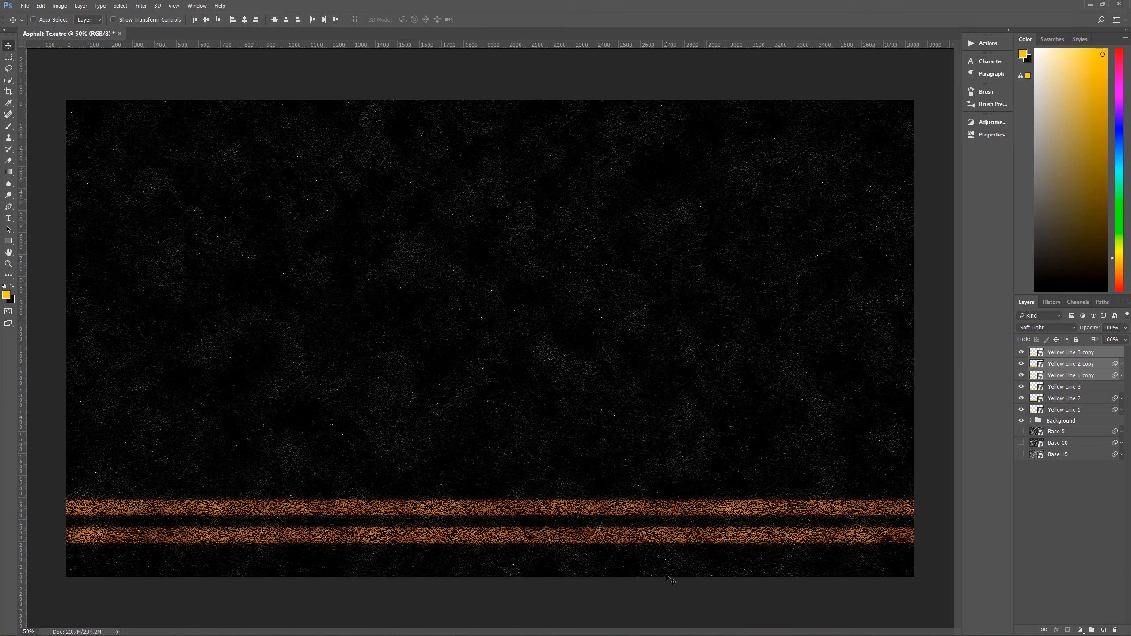
Group all six yellow line layers and name the group Yellow Lines
{"action": "left_click", "coordinate": [1078, 354]}
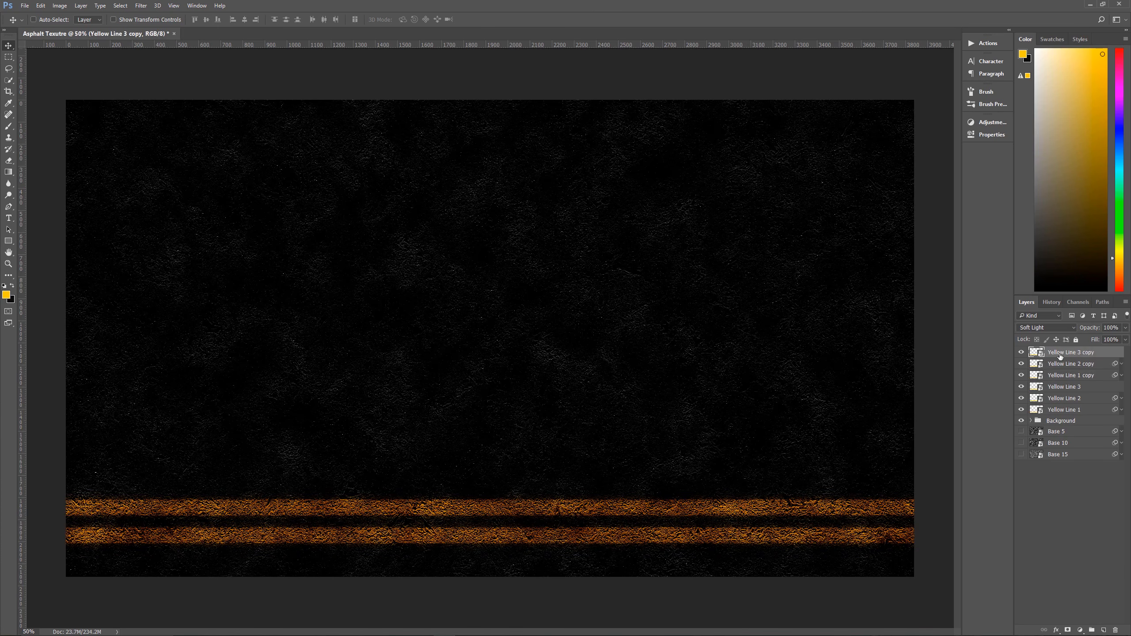
{"action": "left_click", "coordinate": [1074, 414], "text": "shift"}
{"action": "key", "text": "ctrl+g"}
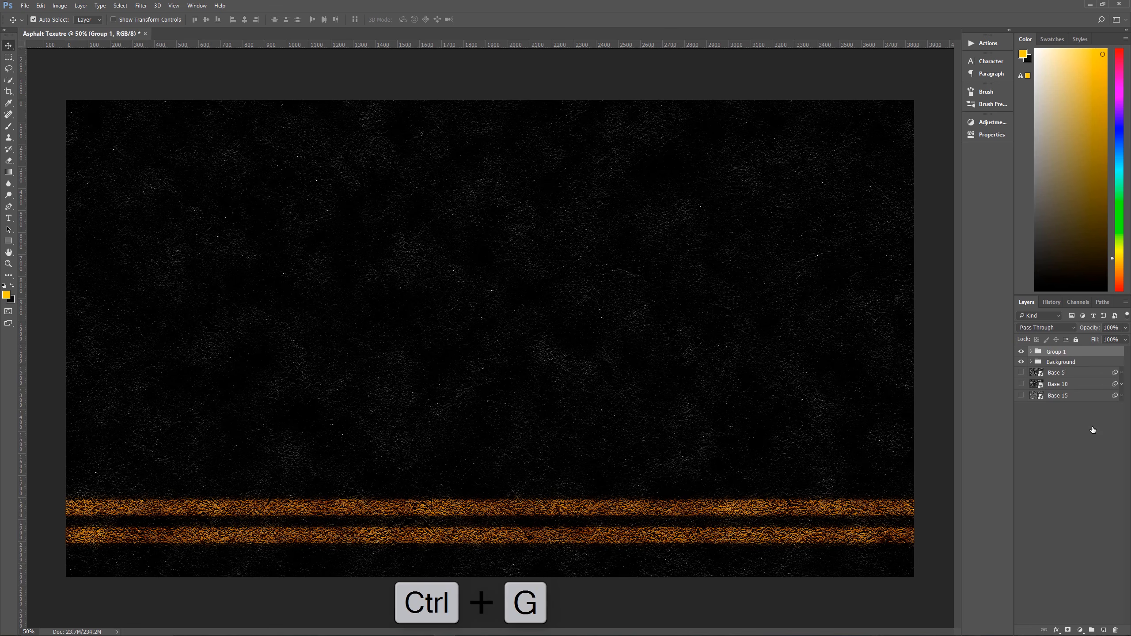
{"action": "double_click", "coordinate": [1057, 353]}
{"action": "type", "text": "Yellow Lines"}
{"action": "key", "text": "Return"}
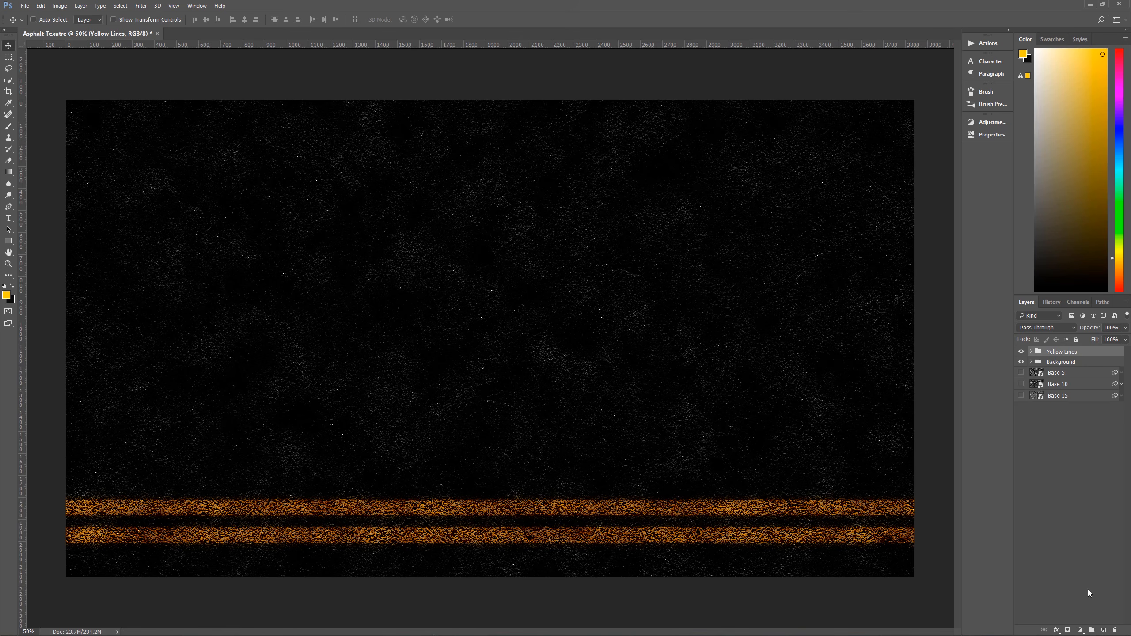
On a new layer, set the foreground color to white and draw a rectangle about 1200 x 70 px near the canvas's upper edge
{"action": "left_click", "coordinate": [1105, 630]}
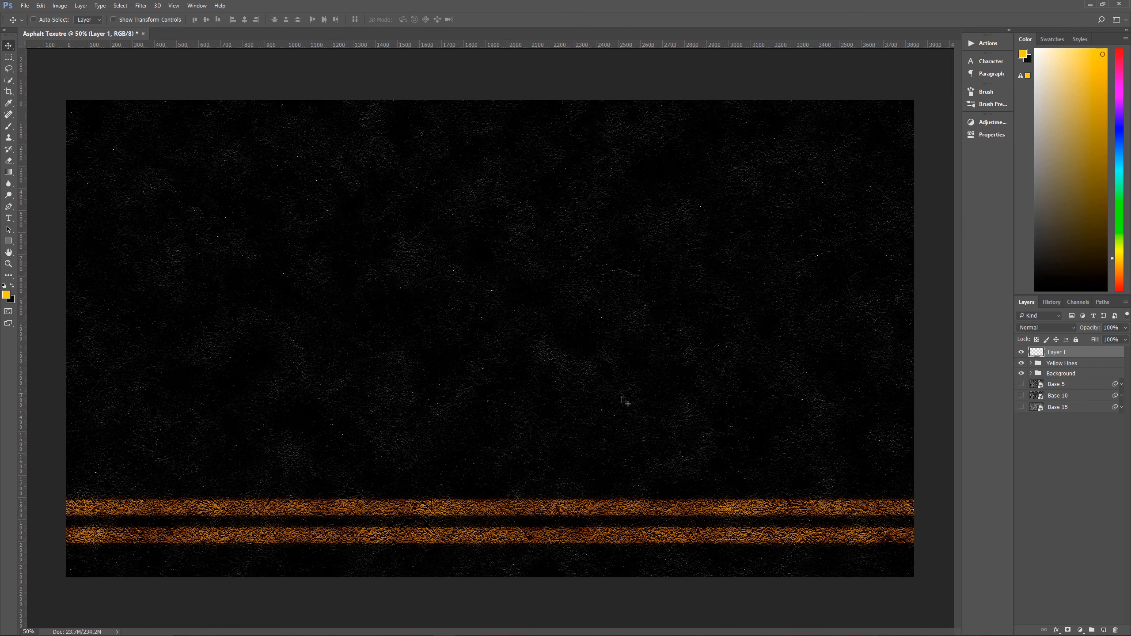
{"action": "left_click", "coordinate": [4, 286]}
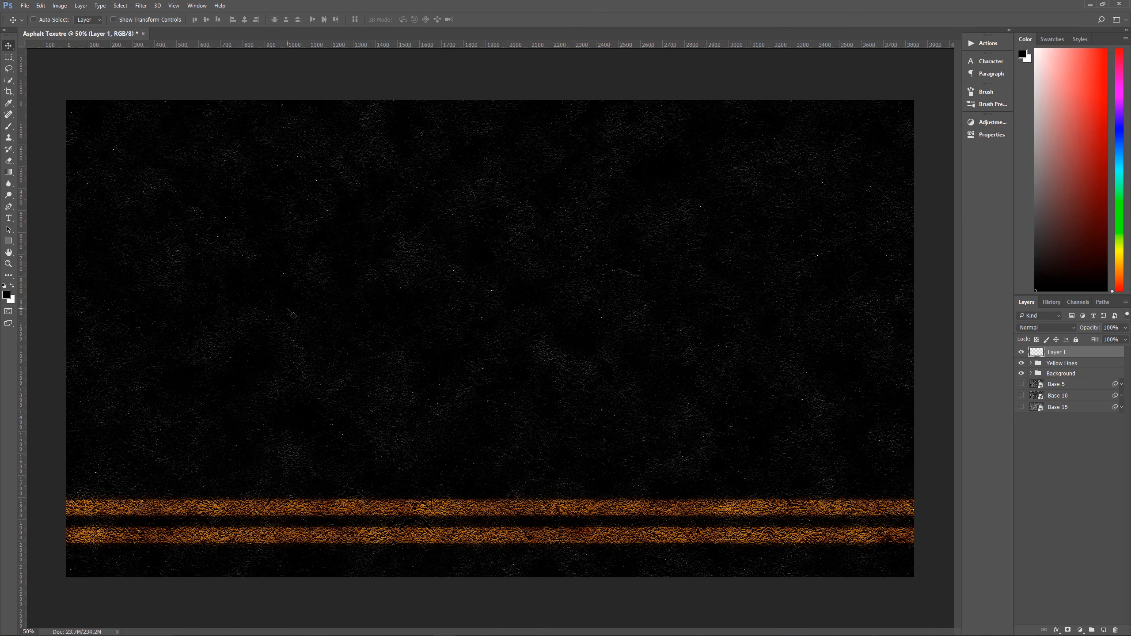
{"action": "key", "text": "d"}
{"action": "key", "text": "x"}
{"action": "key", "text": "u"}
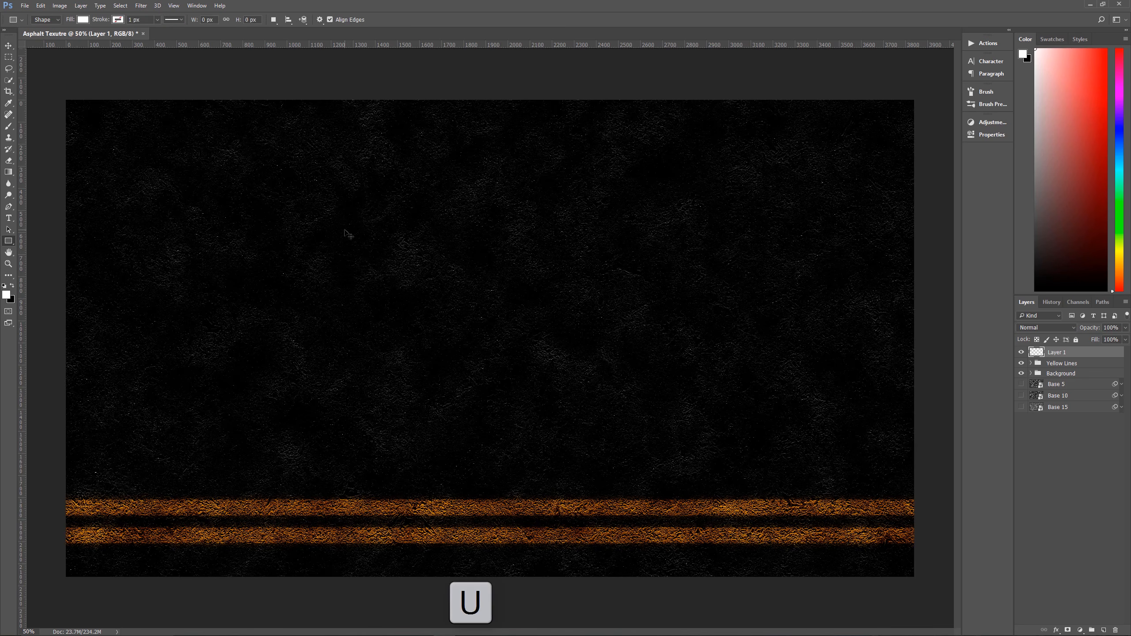
{"action": "left_click_drag", "start_coordinate": [287, 136], "coordinate": [553, 150]}
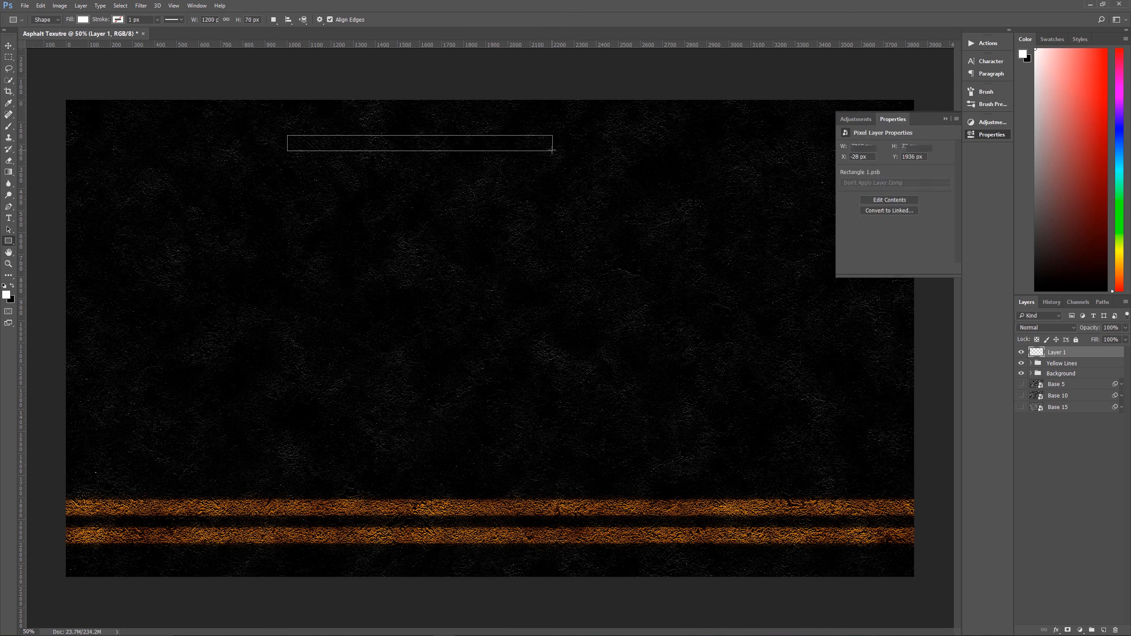
{"action": "left_click", "coordinate": [945, 119]}
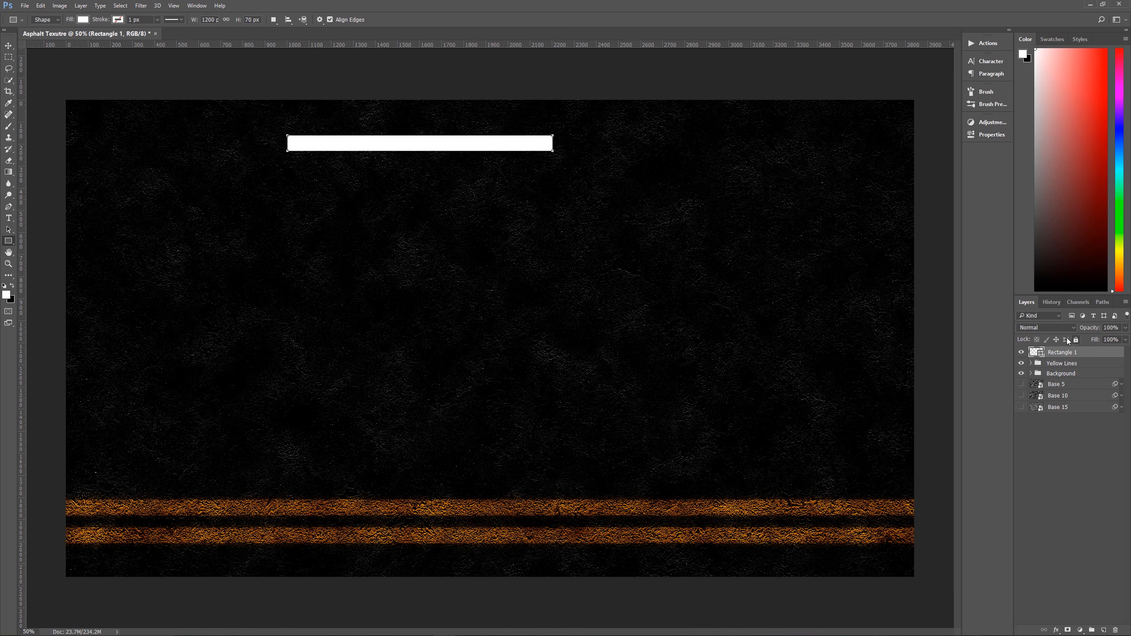
Set the white rectangle layer's blend mode to Soft Light and duplicate the layer twice
{"action": "left_click", "coordinate": [1052, 324]}
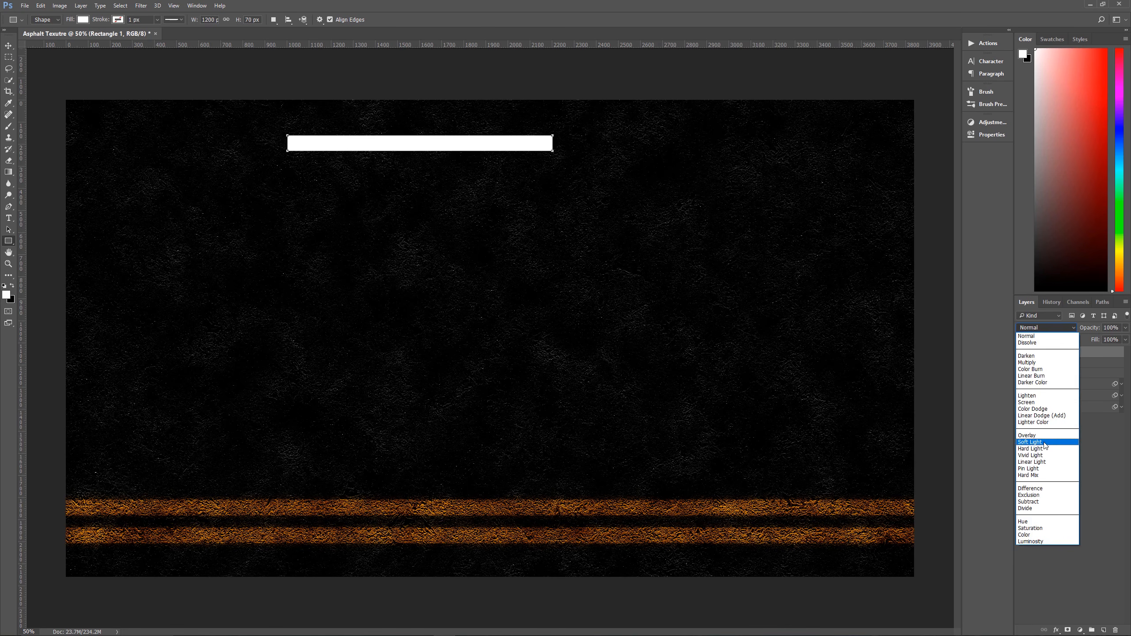
{"action": "left_click", "coordinate": [1030, 442]}
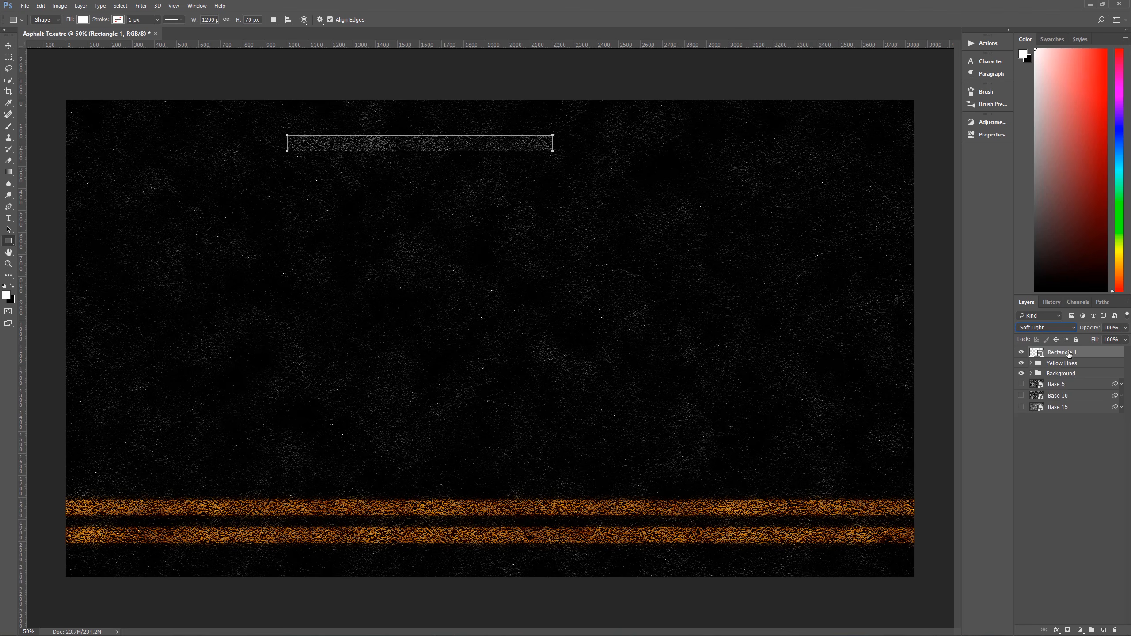
{"action": "left_click", "coordinate": [10, 46]}
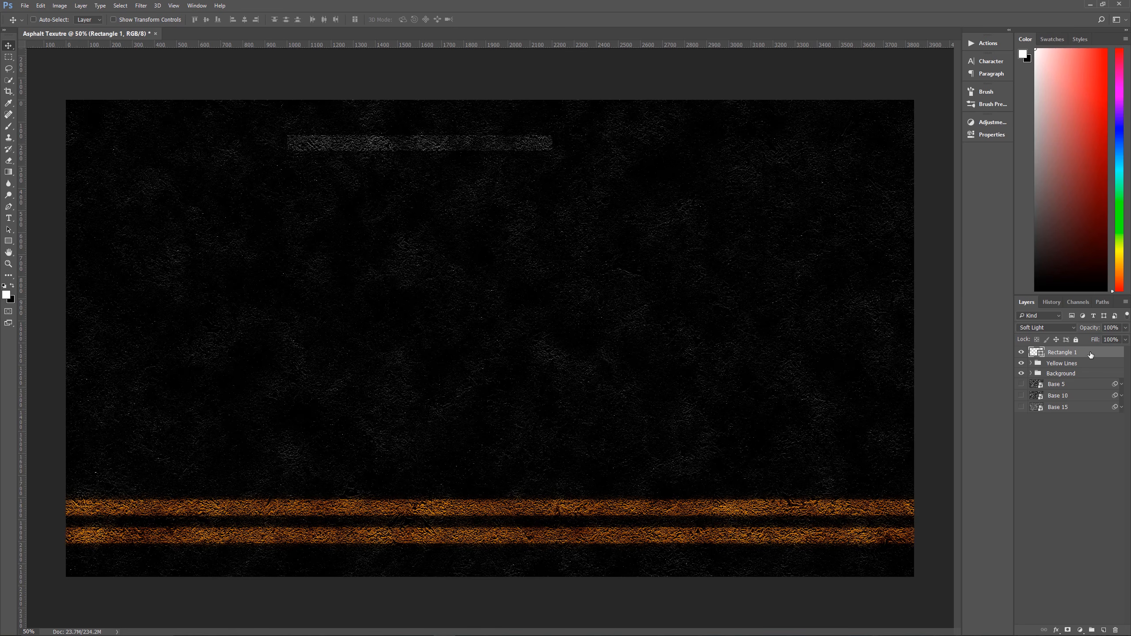
{"action": "key", "text": "ctrl+j"}
{"action": "key", "text": "ctrl+j"}
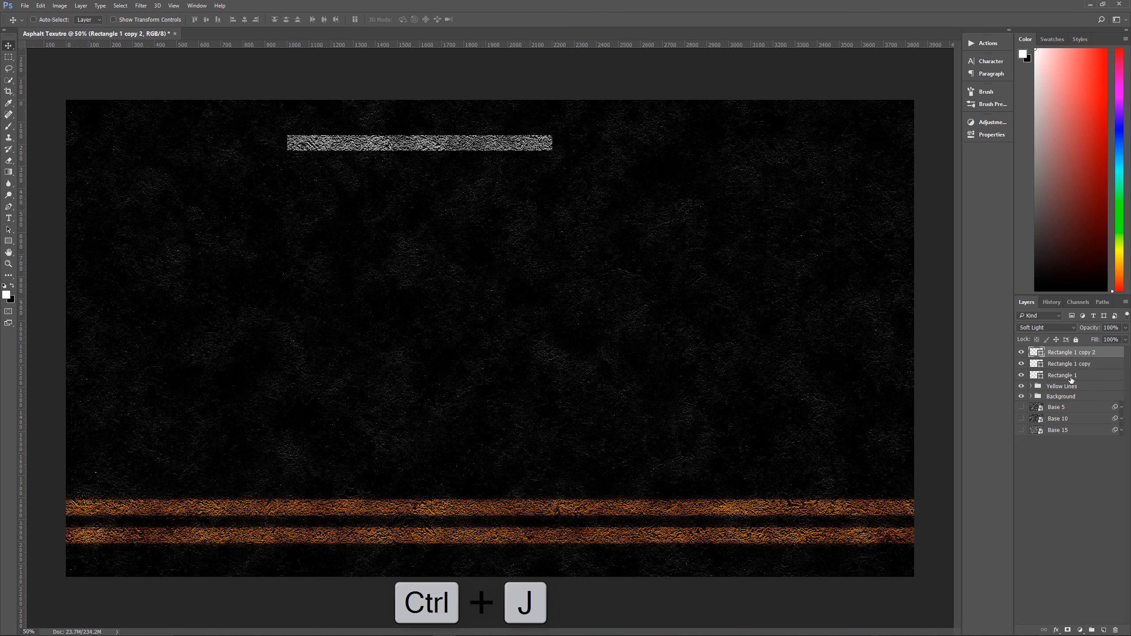
Rename the three white rectangle layers, from the lowest up, as White Line 1, White Line 2 and White Line 3
{"action": "double_click", "coordinate": [1071, 377]}
{"action": "type", "text": "White"}
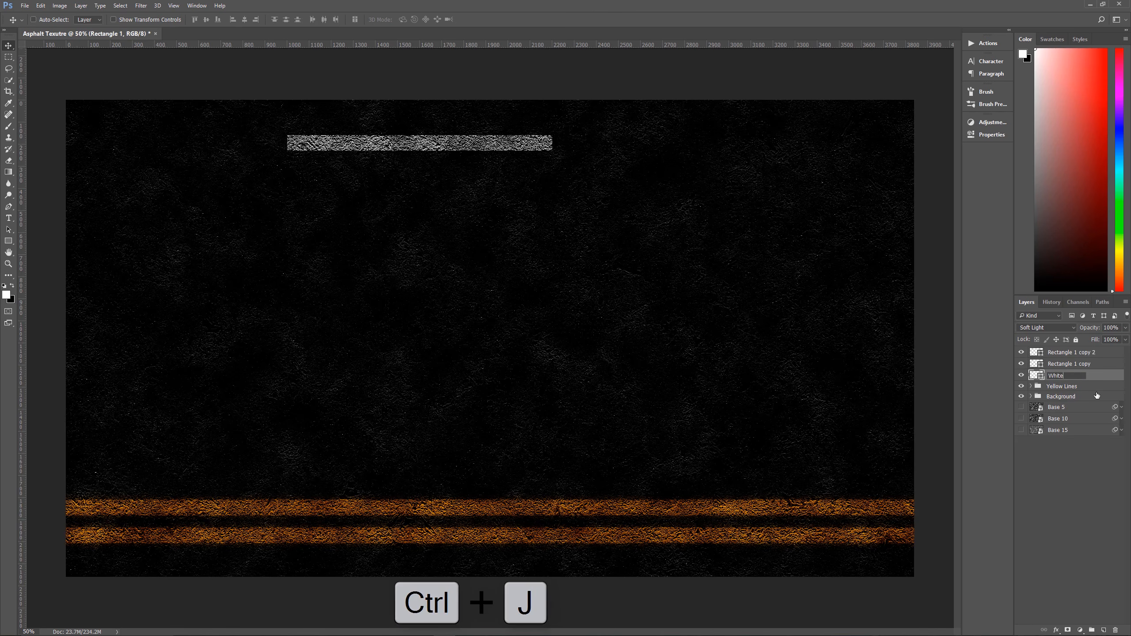
{"action": "type", "text": " Line 1"}
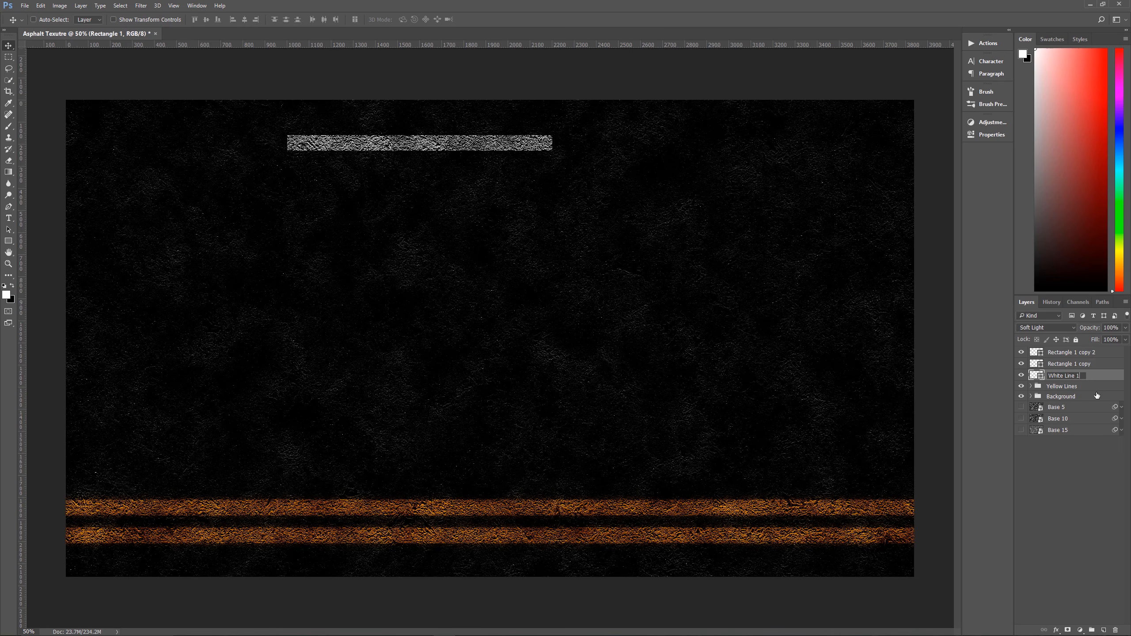
{"action": "double_click", "coordinate": [1083, 364]}
{"action": "type", "text": "Whit"}
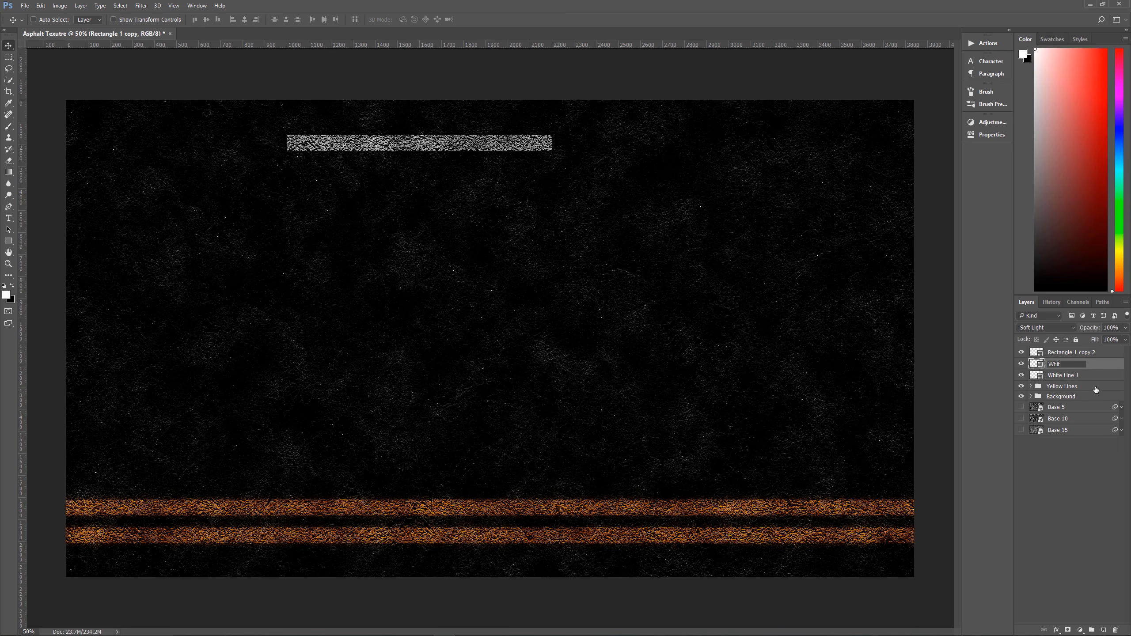
{"action": "type", "text": "e Line 2"}
{"action": "double_click", "coordinate": [1068, 352]}
{"action": "type", "text": "W"}
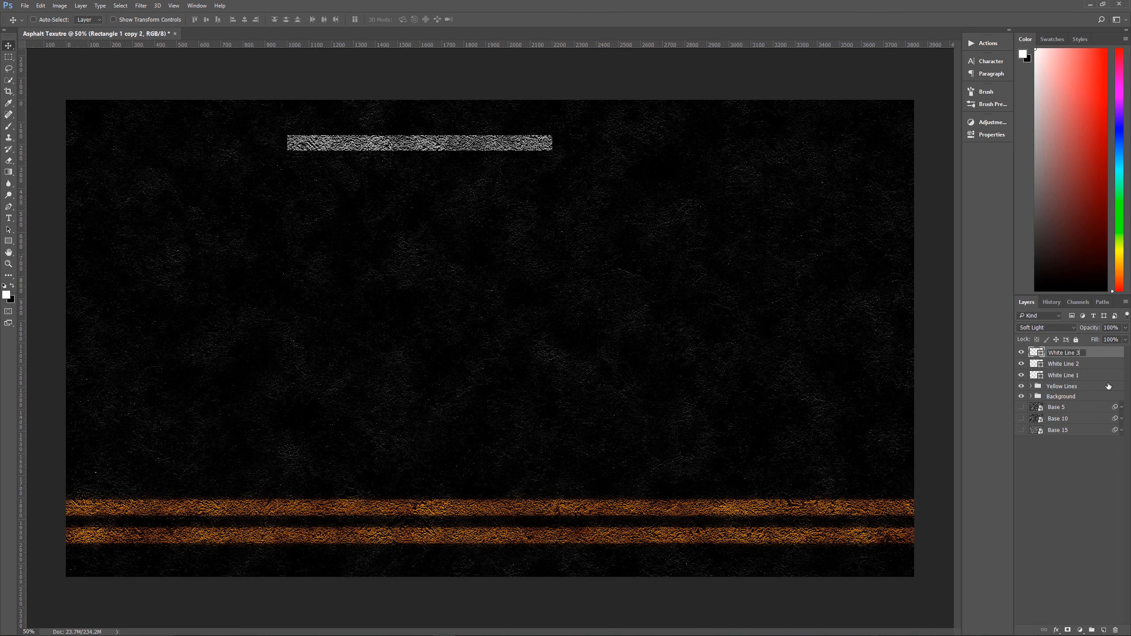
{"action": "type", "text": "hite Line 3"}
{"action": "key", "text": "Return"}
{"action": "left_click", "coordinate": [1089, 377]}
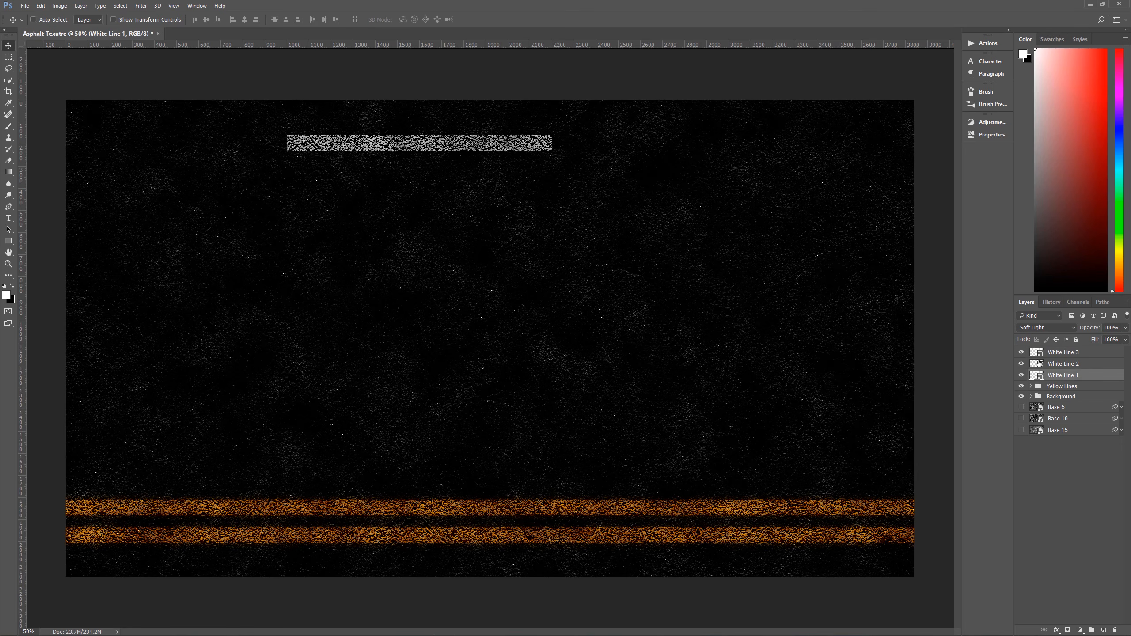
{"action": "left_click", "coordinate": [1088, 354]}
{"action": "left_click", "coordinate": [1075, 377]}
{"action": "left_click", "coordinate": [140, 5]}
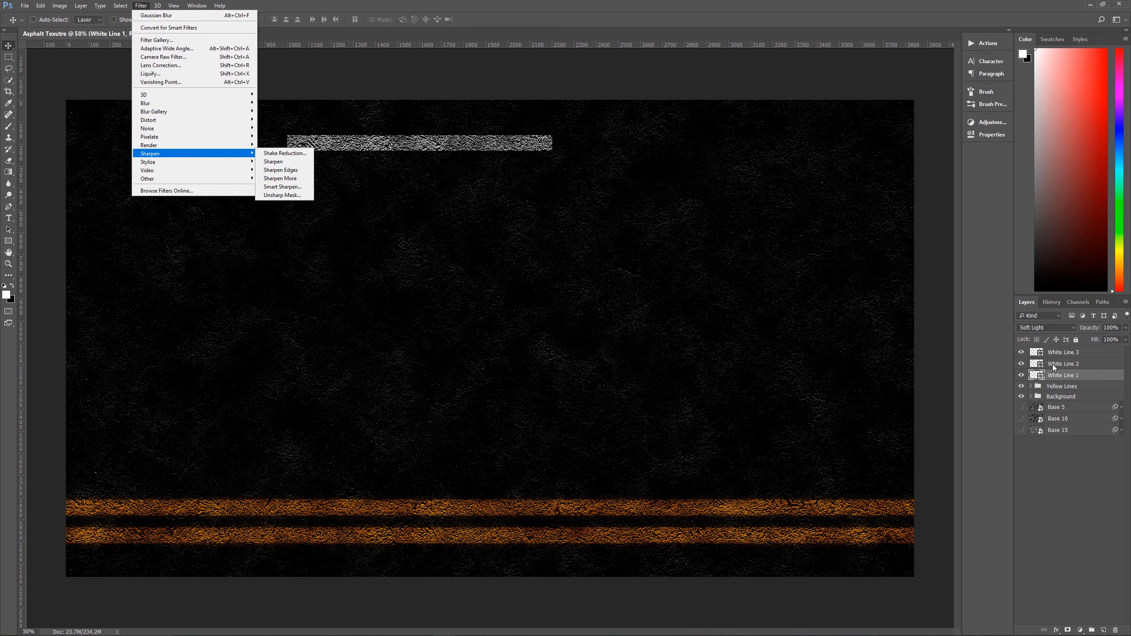
{"action": "left_click", "coordinate": [1083, 377]}
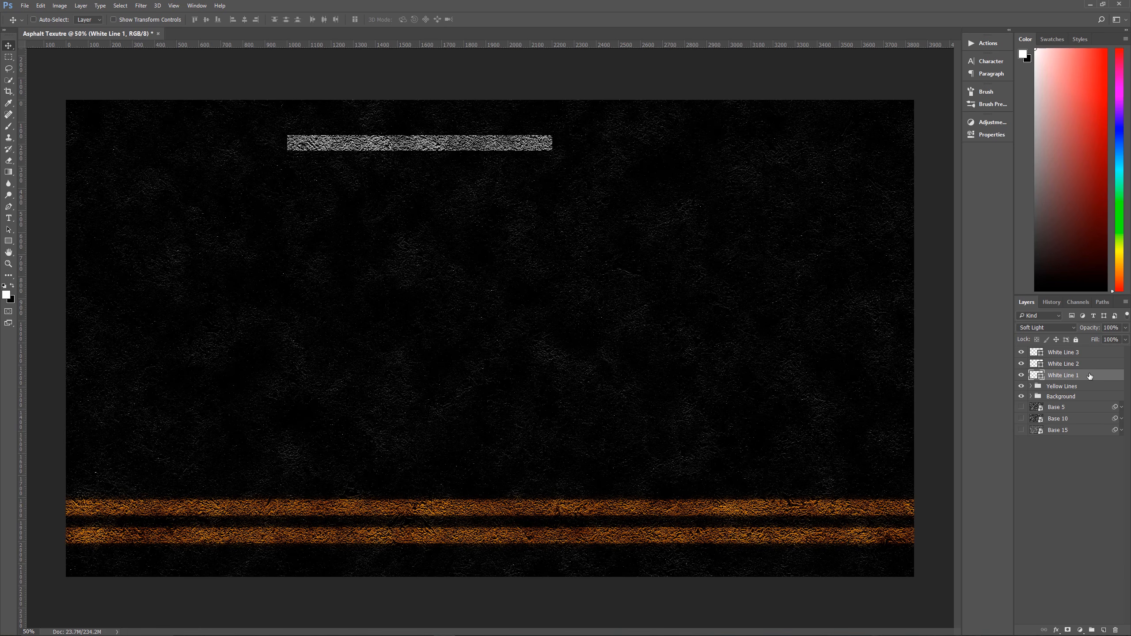
Convert the White Line 1, White Line 2 and White Line 3 layers each into a smart object
{"action": "right_click", "coordinate": [1089, 377]}
{"action": "left_click", "coordinate": [1024, 351]}
{"action": "right_click", "coordinate": [1086, 364]}
{"action": "left_click", "coordinate": [1044, 340]}
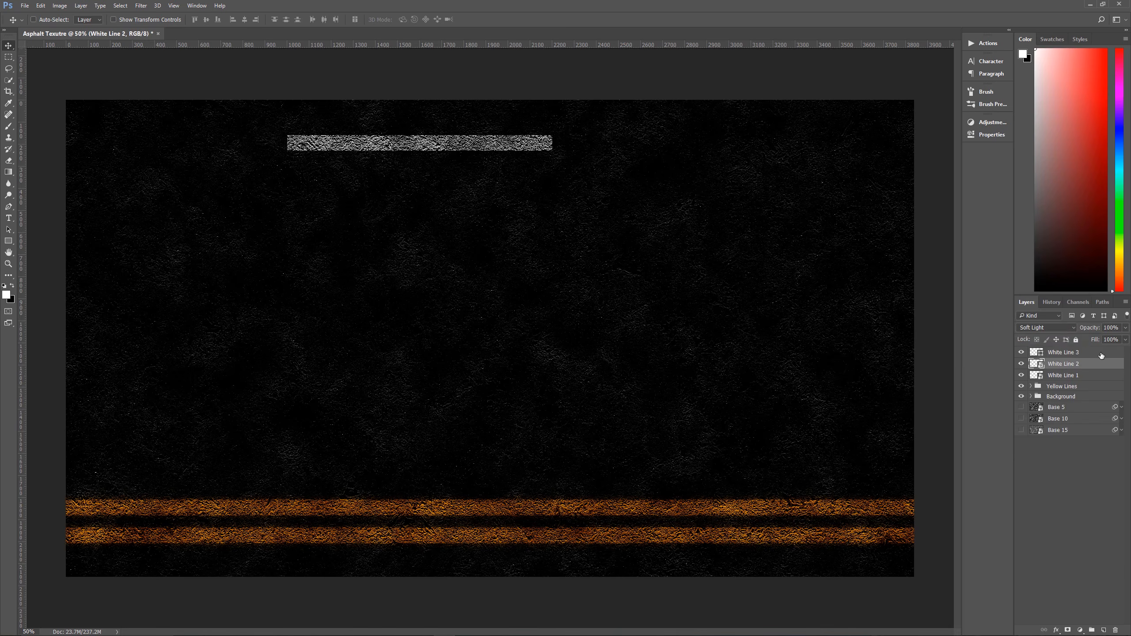
{"action": "right_click", "coordinate": [1101, 354]}
{"action": "left_click", "coordinate": [1053, 340]}
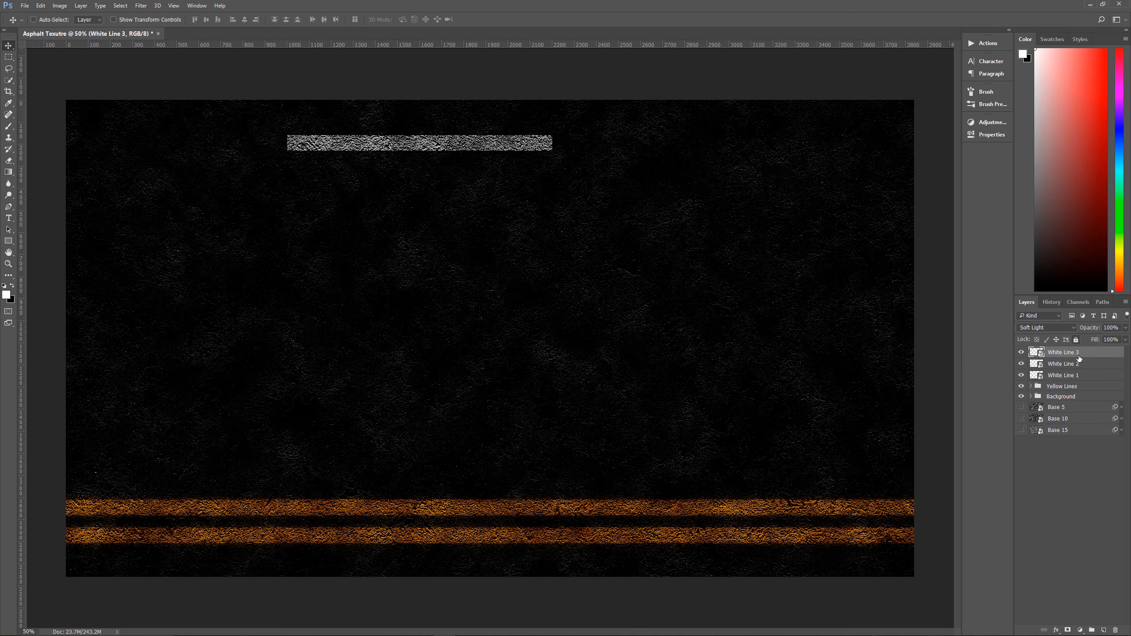
Apply a Gaussian Blur with a 20-pixel radius to White Line 1 and collapse its smart filter list
{"action": "left_click", "coordinate": [1045, 378]}
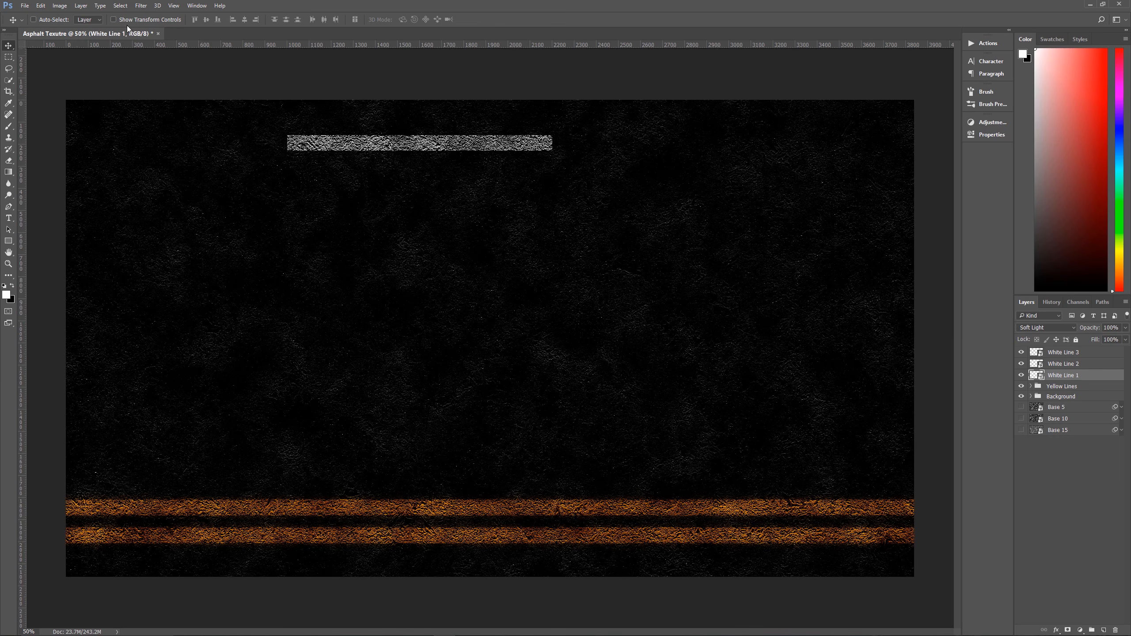
{"action": "left_click", "coordinate": [140, 6]}
{"action": "mouse_move", "coordinate": [159, 103]}
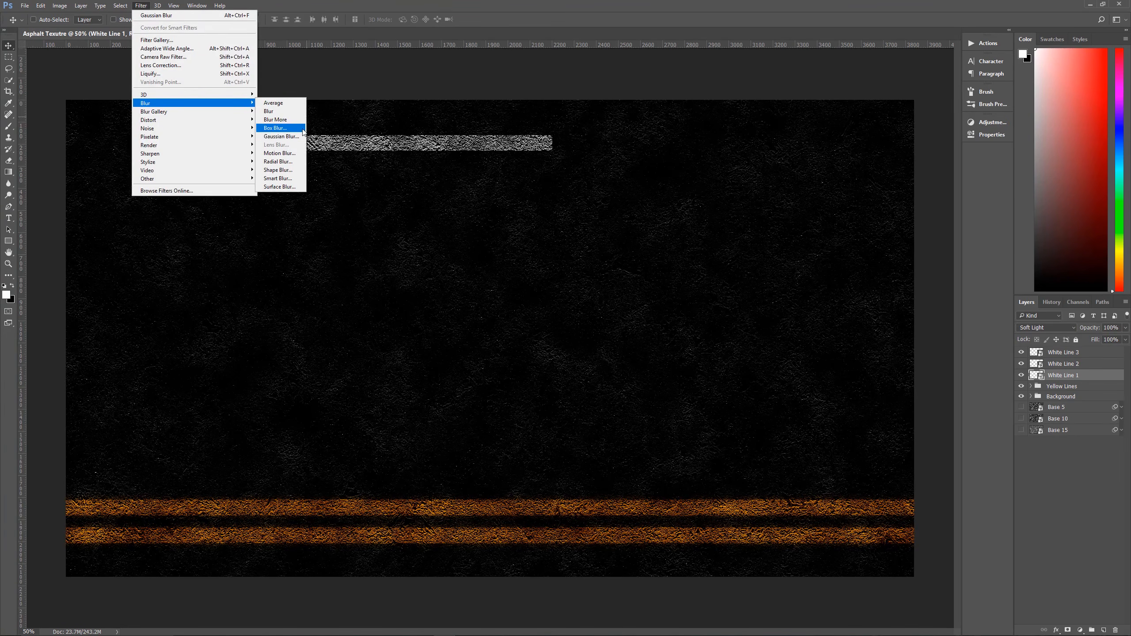
{"action": "left_click", "coordinate": [279, 136]}
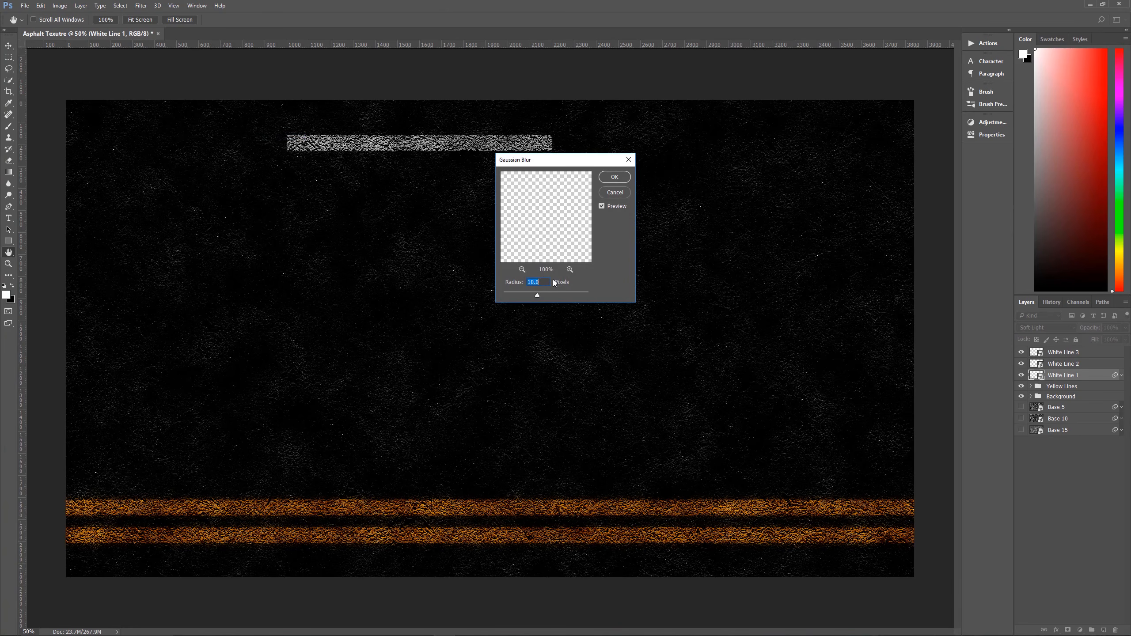
{"action": "left_click", "coordinate": [614, 177]}
{"action": "left_click", "coordinate": [1121, 376]}
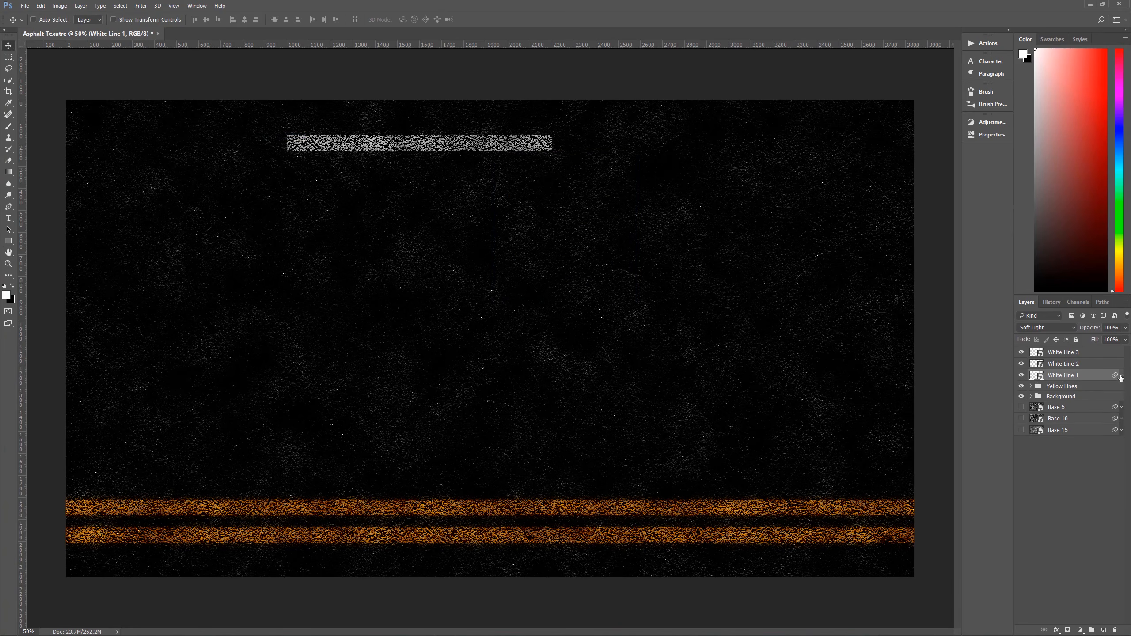
Apply a Gaussian Blur with a 10-pixel radius to White Line 2 and collapse its smart filter list
{"action": "left_click", "coordinate": [1089, 364]}
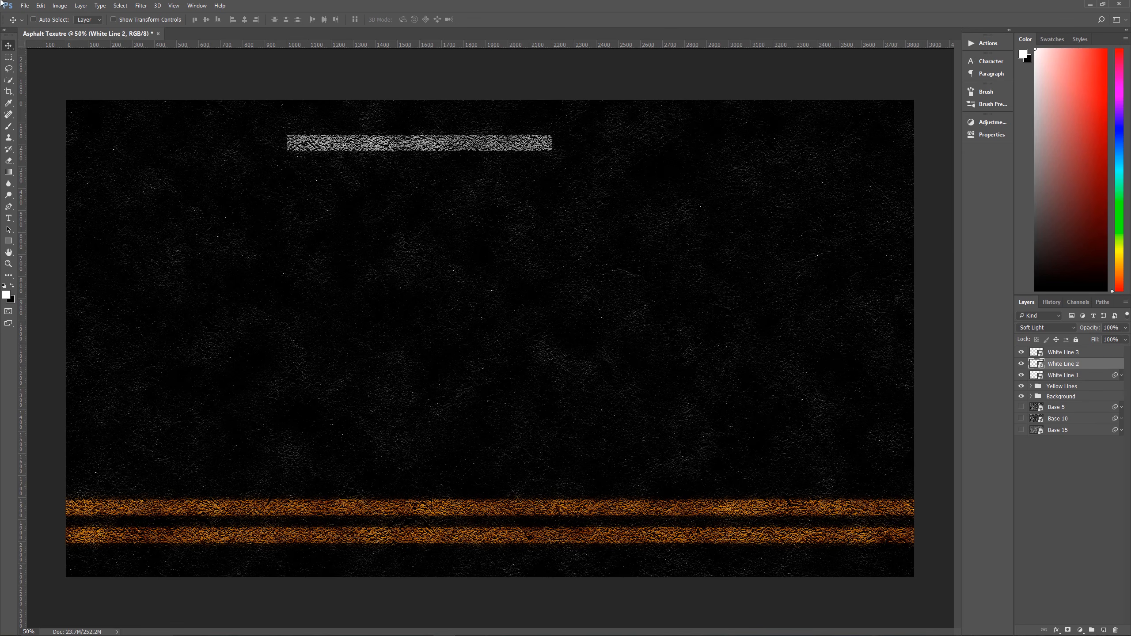
{"action": "left_click", "coordinate": [140, 6]}
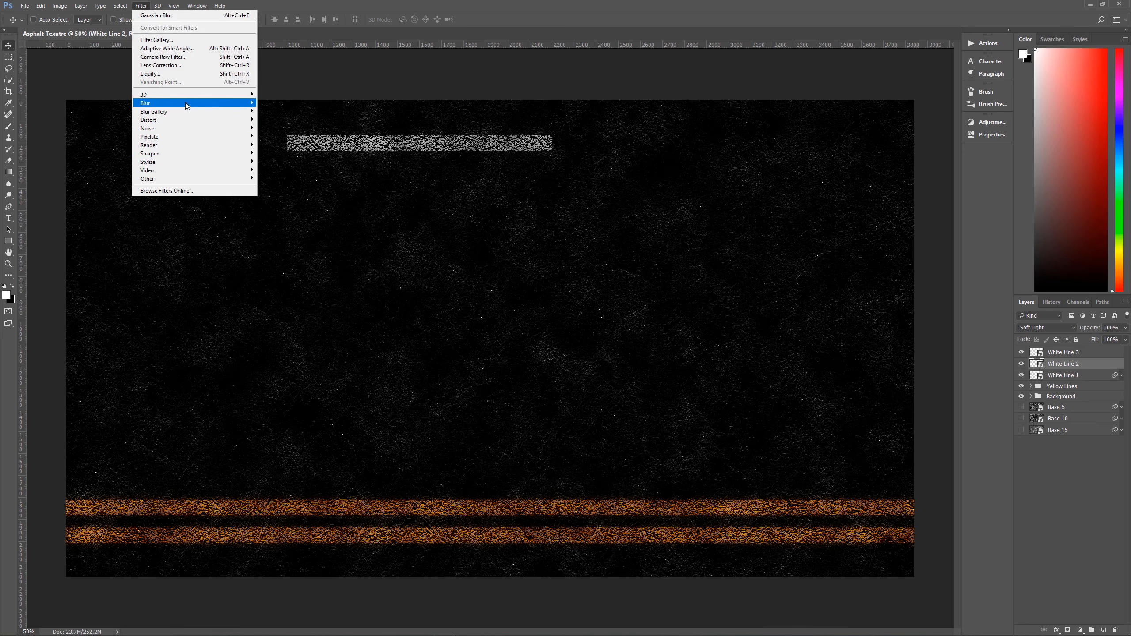
{"action": "mouse_move", "coordinate": [195, 103]}
{"action": "left_click", "coordinate": [279, 136]}
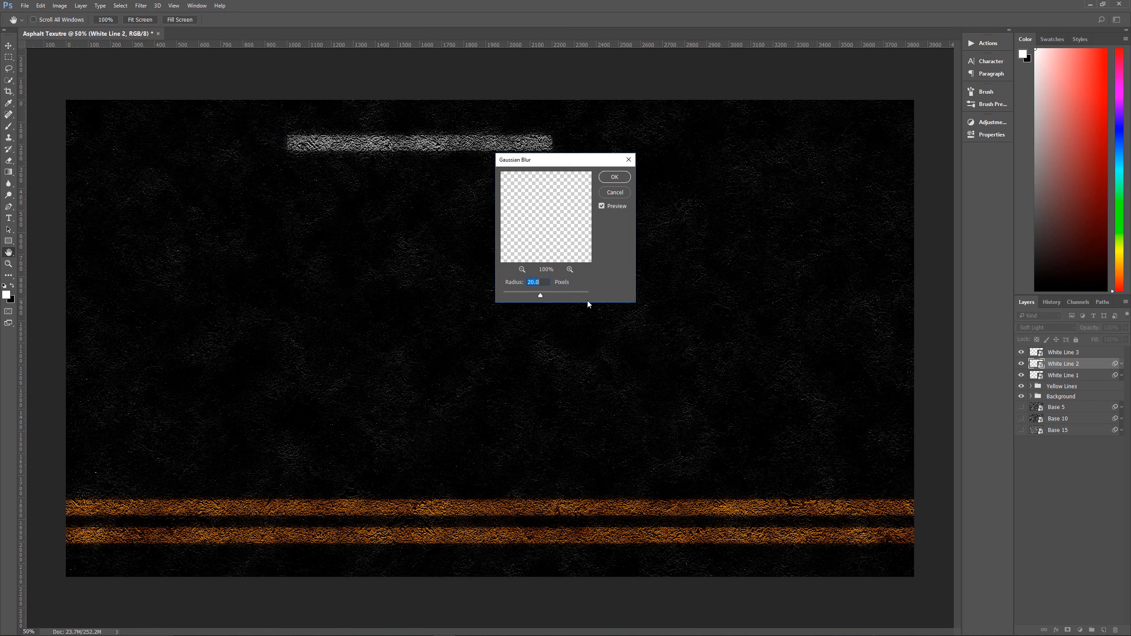
{"action": "type", "text": "10"}
{"action": "left_click", "coordinate": [614, 176]}
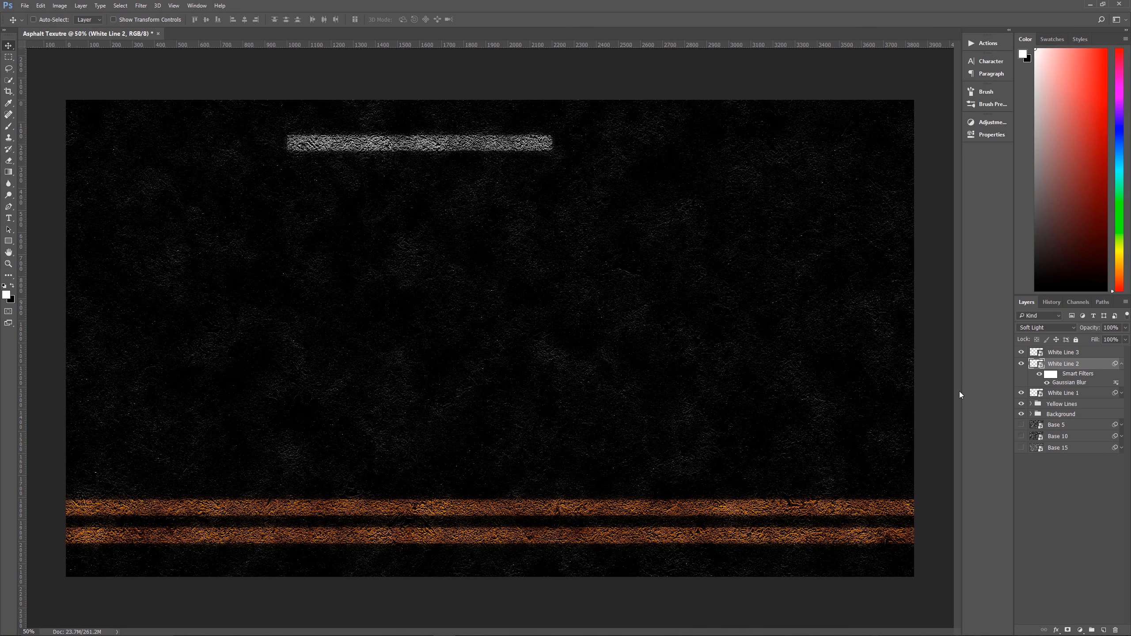
{"action": "left_click", "coordinate": [1122, 364]}
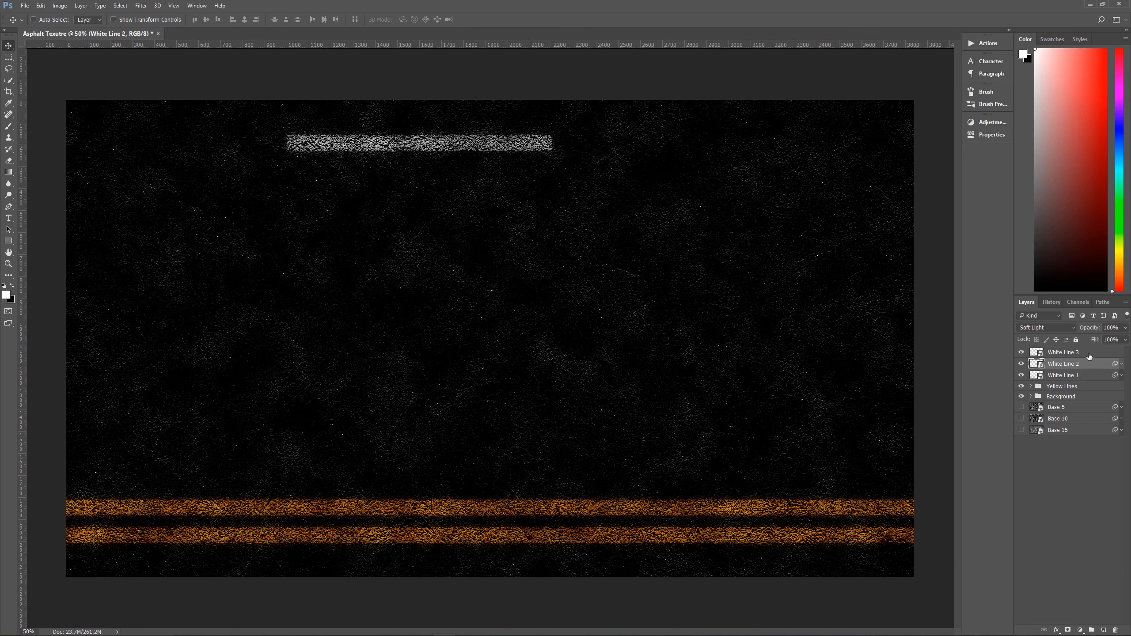
Duplicate the three White Line layers together as a second dash at the same height, running off the canvas's right edge
{"action": "left_click", "coordinate": [1089, 356]}
{"action": "left_click", "coordinate": [1088, 375], "text": "shift"}
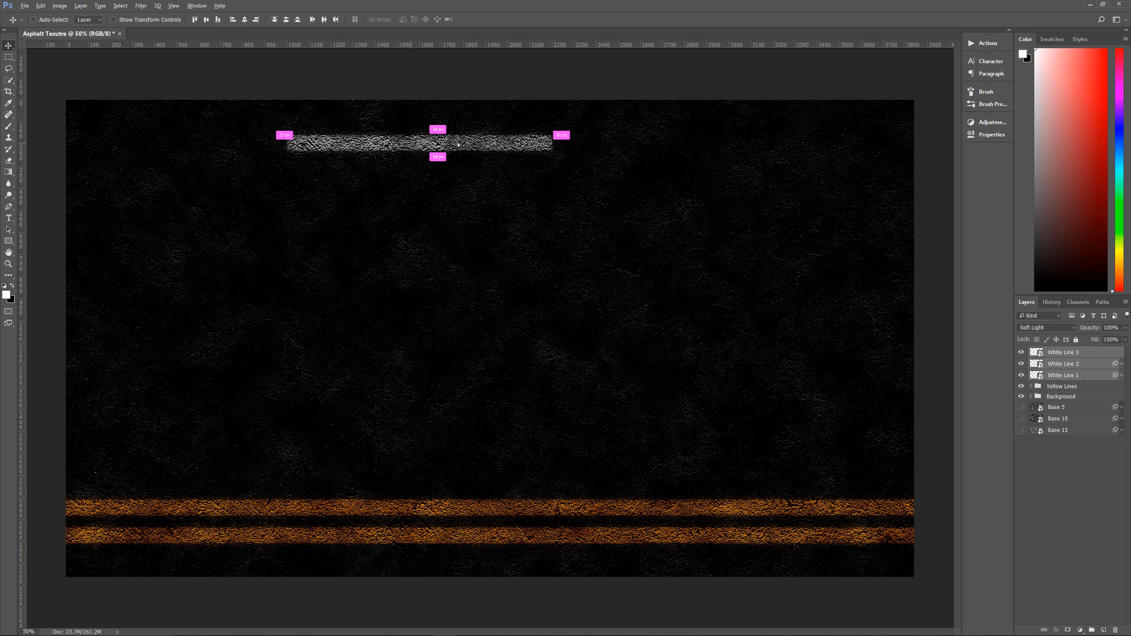
{"action": "left_click_drag", "start_coordinate": [409, 146], "coordinate": [901, 142]}
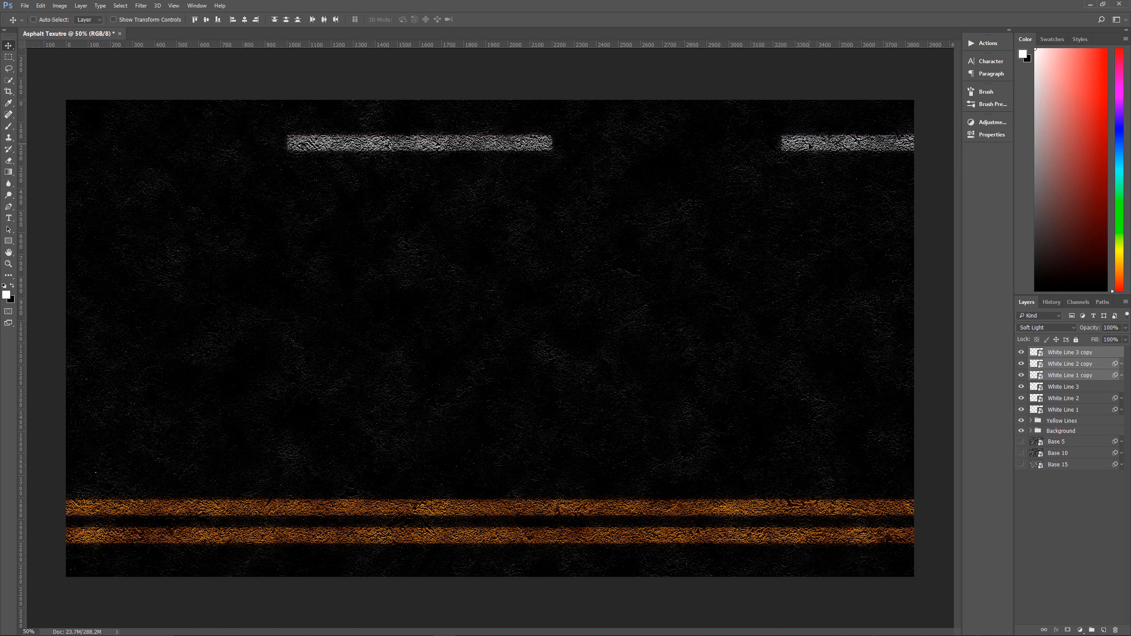
{"action": "mouse_move", "coordinate": [819, 147]}
{"action": "left_mouse_down"}
{"action": "mouse_move", "coordinate": [853, 149]}
{"action": "mouse_move", "coordinate": [834, 152]}
{"action": "left_mouse_up"}
Move the original White Line 1, 2 and 3 layers together slightly right, keeping the dash at the same height
{"action": "left_click", "coordinate": [1098, 387]}
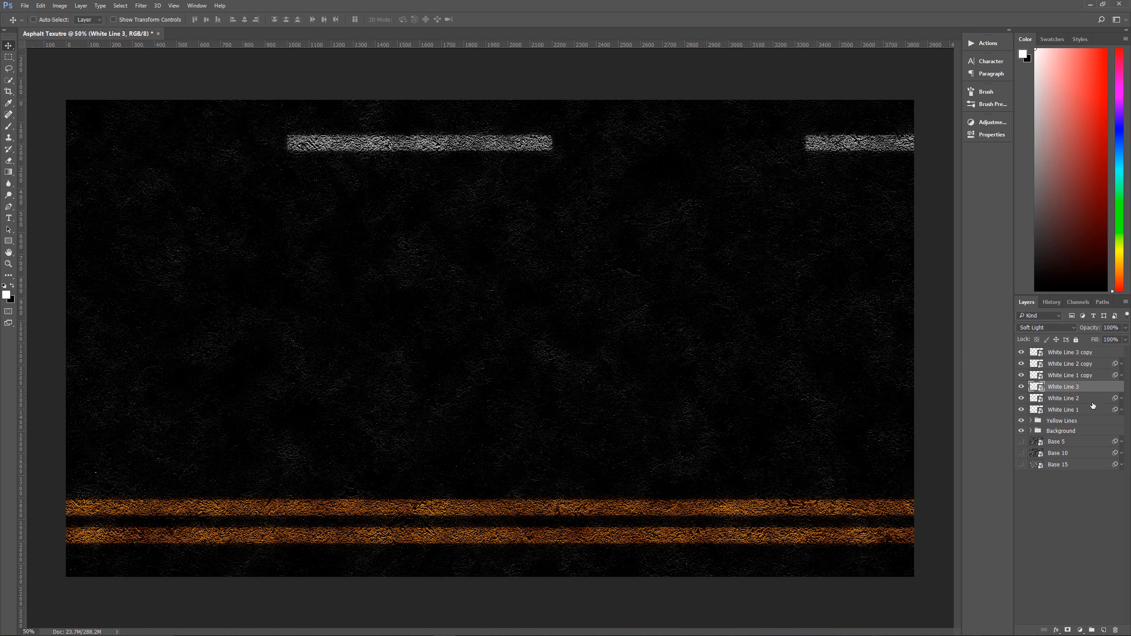
{"action": "left_click", "coordinate": [1093, 410], "text": "shift"}
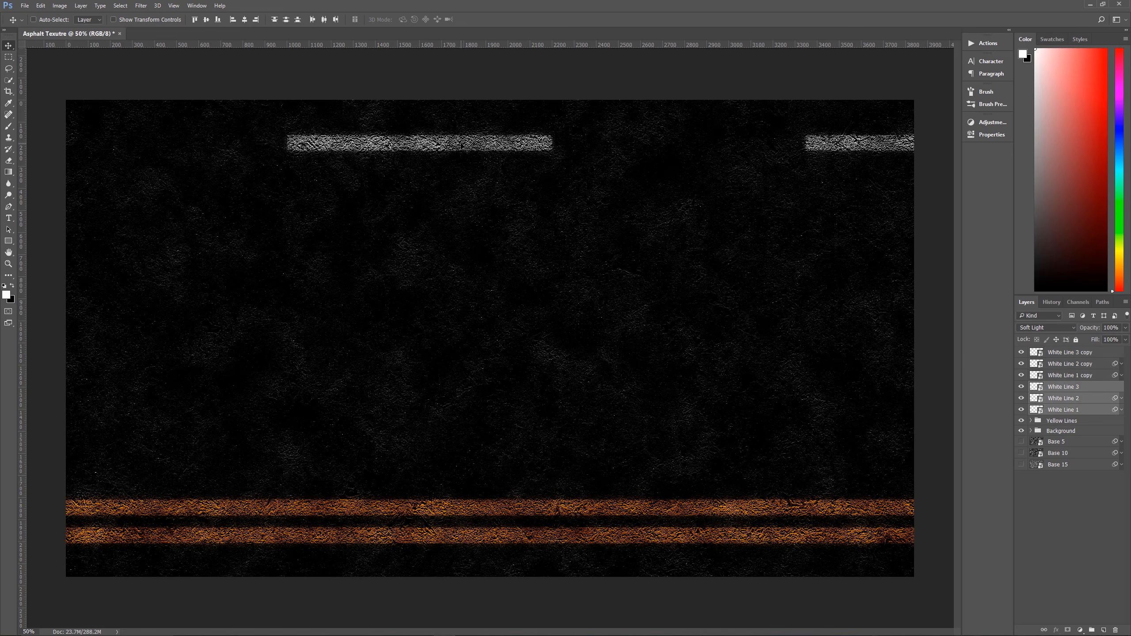
{"action": "left_click_drag", "start_coordinate": [465, 148], "coordinate": [518, 147]}
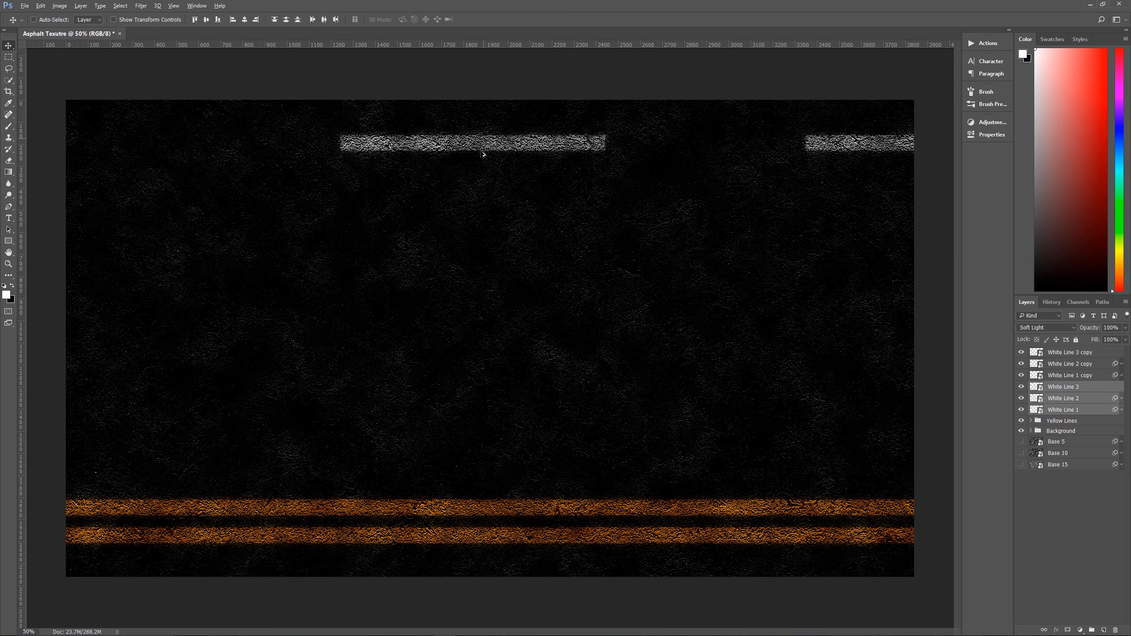
Duplicate the middle dash's three layers as a third dash at the same height, running off the canvas's left edge
{"action": "left_click_drag", "start_coordinate": [483, 155], "coordinate": [8, 149]}
{"action": "left_click_drag", "start_coordinate": [595, 142], "coordinate": [97, 140]}
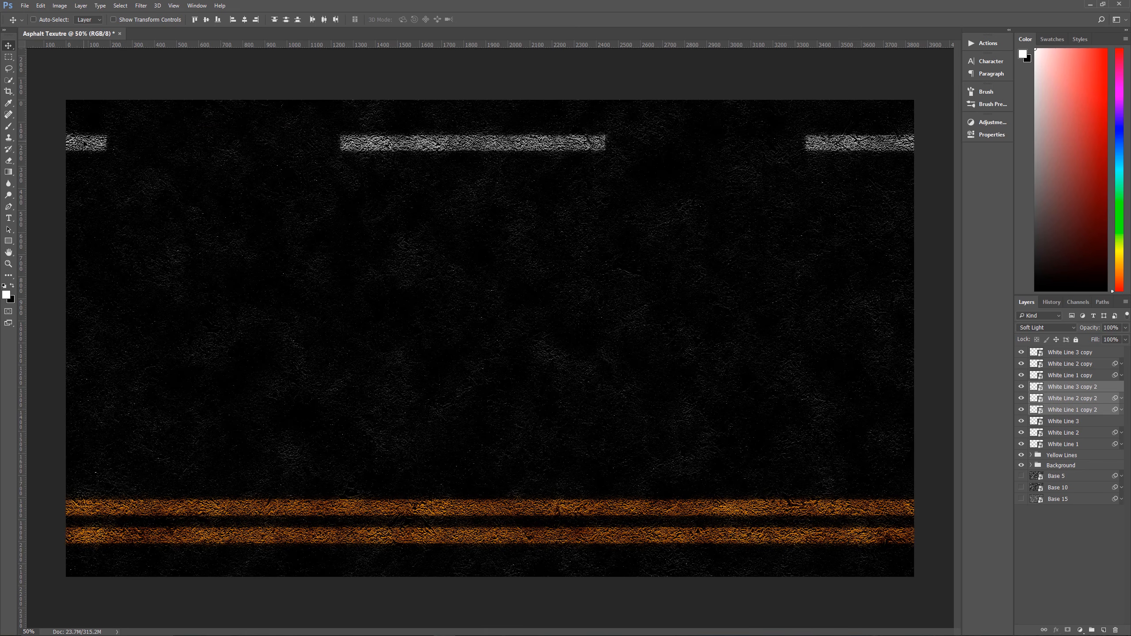
{"action": "left_click_drag", "start_coordinate": [84, 144], "coordinate": [126, 152]}
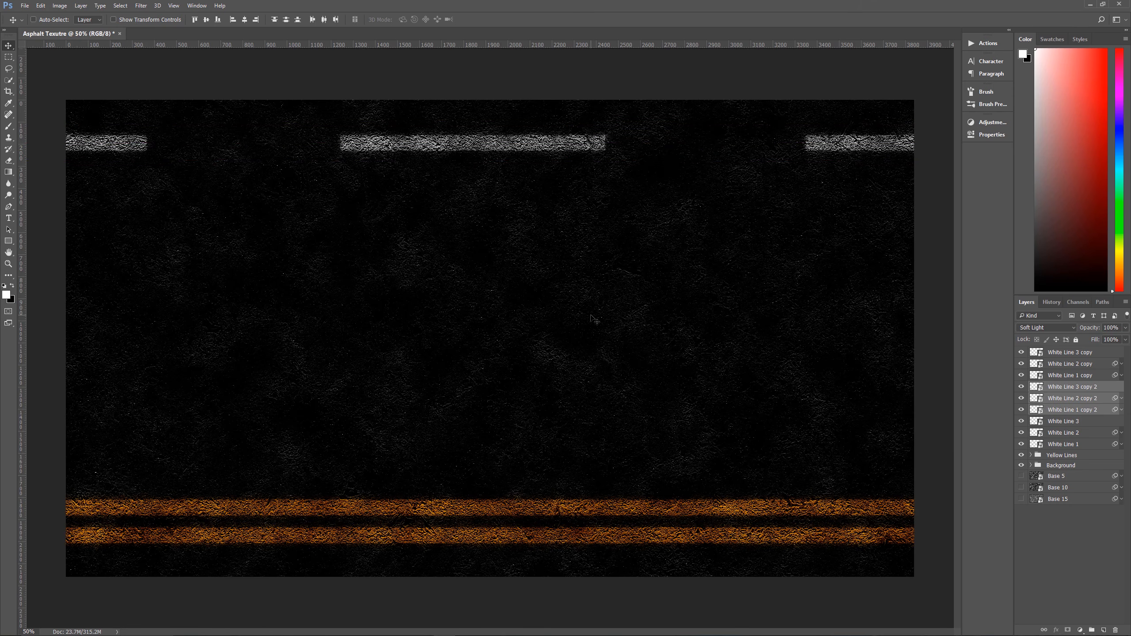